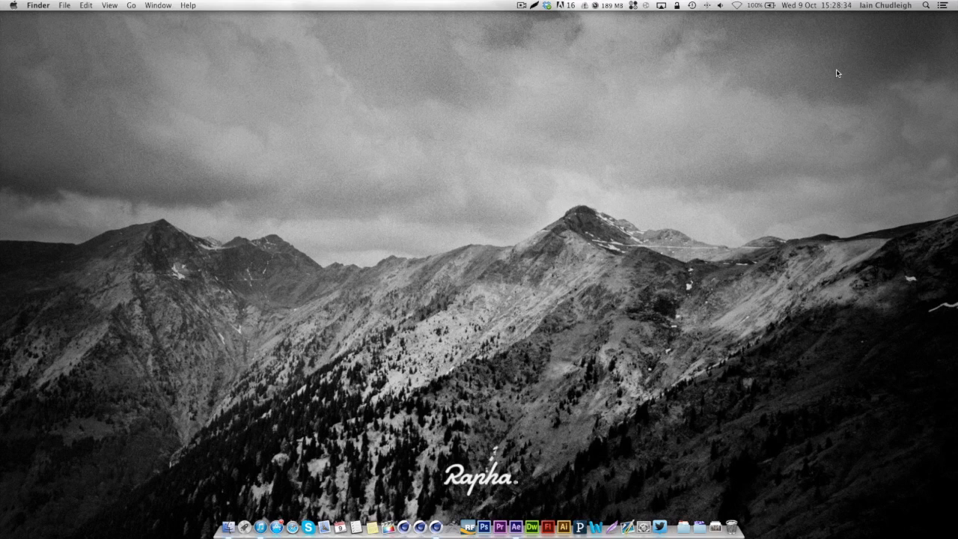
# Switch to After Effects and scrub through the football animation in the Render 2 composition.
pyautogui.click(516, 526)
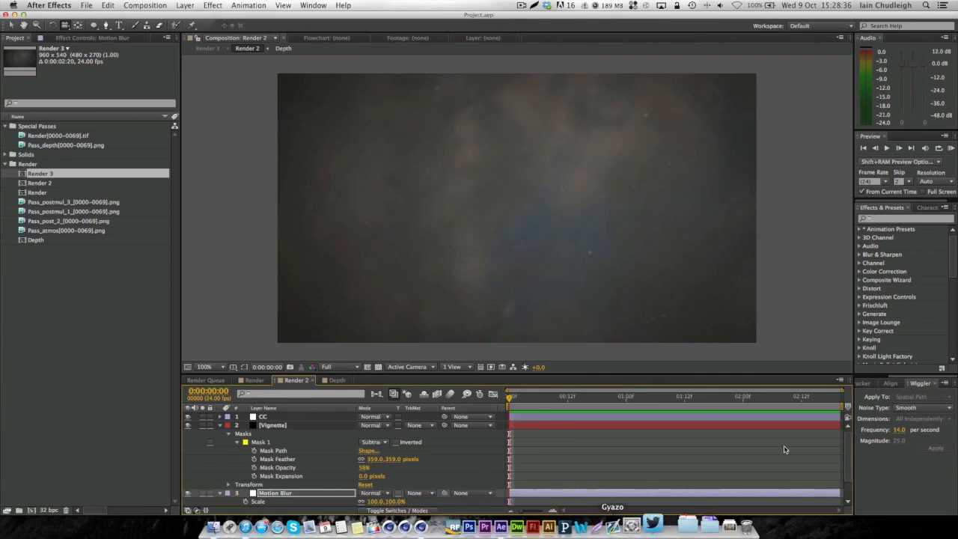
pyautogui.moveTo(552, 399); pyautogui.dragTo(464, 413)
pyautogui.click(951, 148)
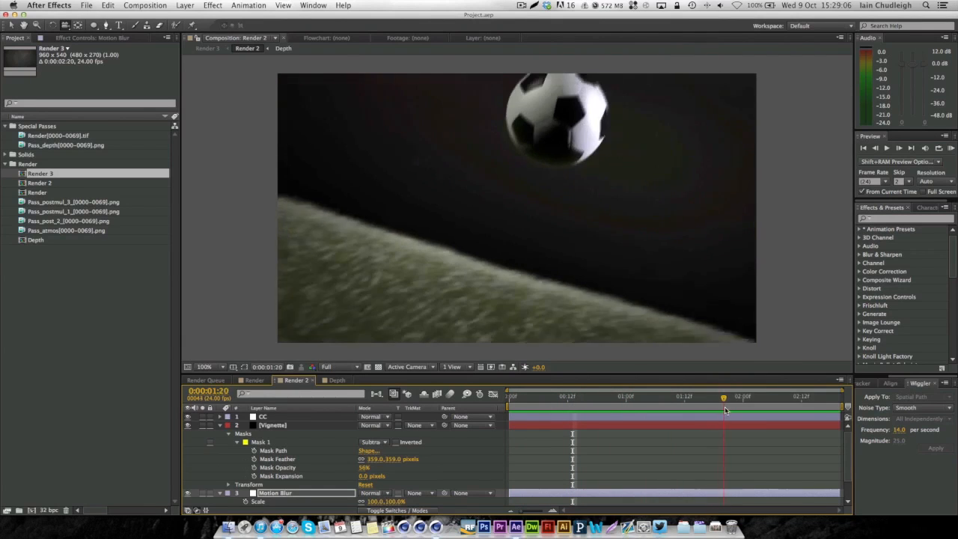
pyautogui.moveTo(715, 410); pyautogui.dragTo(737, 400)
# Collapse the Vignette layer, hide the Depth adjustment layer in Render 2 and review the shot without it.
pyautogui.click(220, 425)
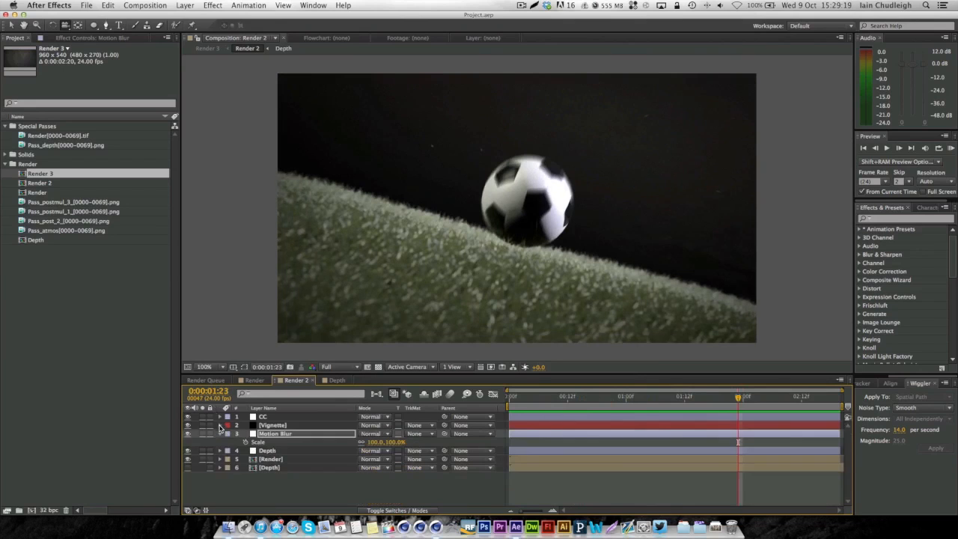
pyautogui.click(187, 453)
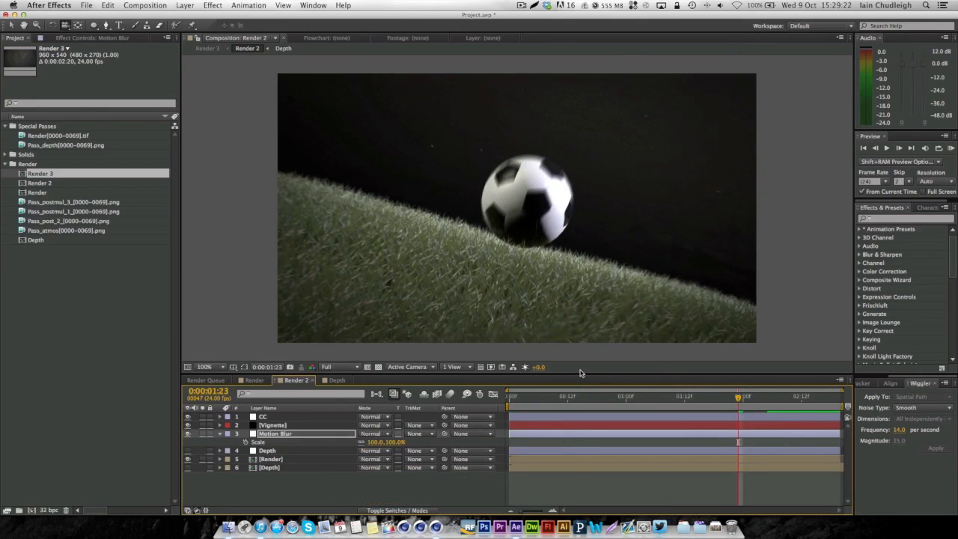
pyautogui.moveTo(528, 399); pyautogui.dragTo(757, 402)
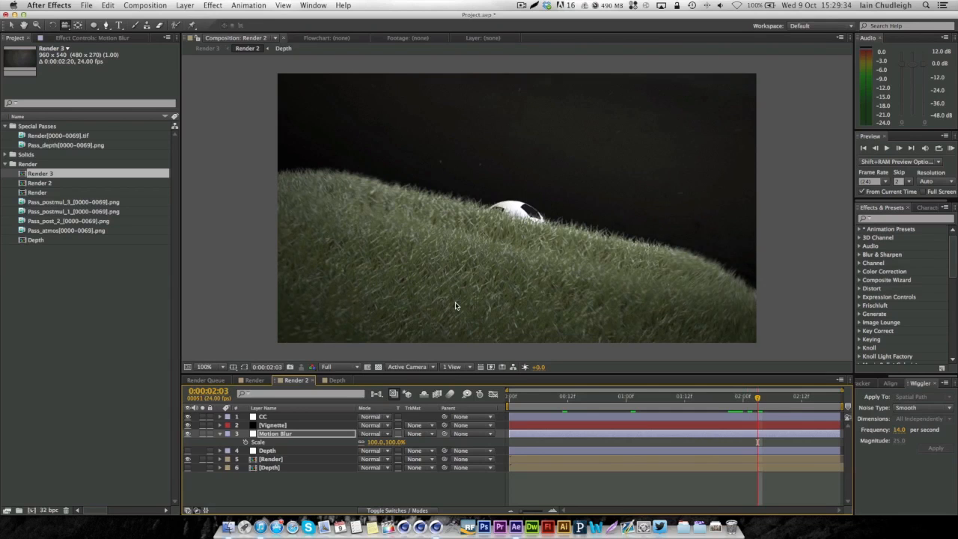
# Save the After Effects project and quit the program.
pyautogui.press('super+s')
pyautogui.press('super+q')
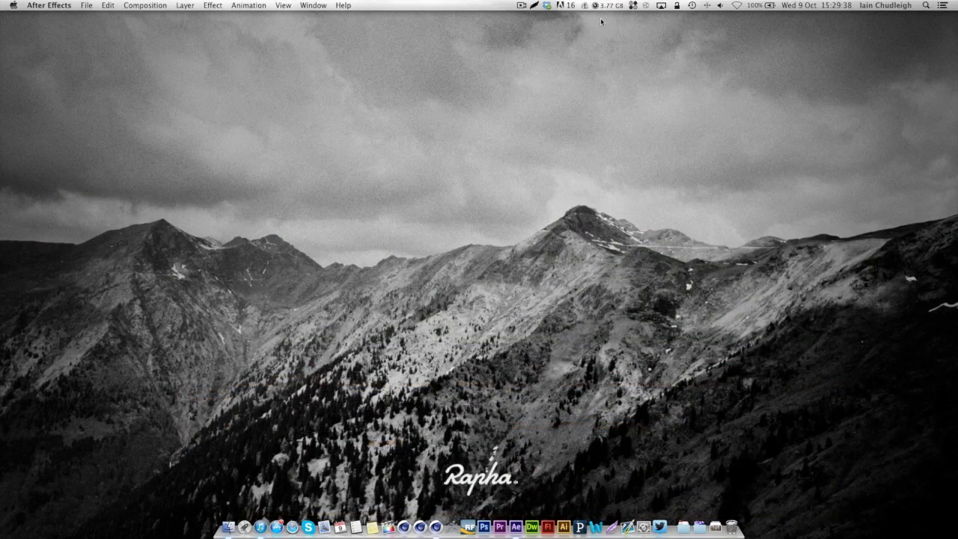
# Free up system memory with Memory Clean.
pyautogui.click(607, 6)
pyautogui.click(83, 163)
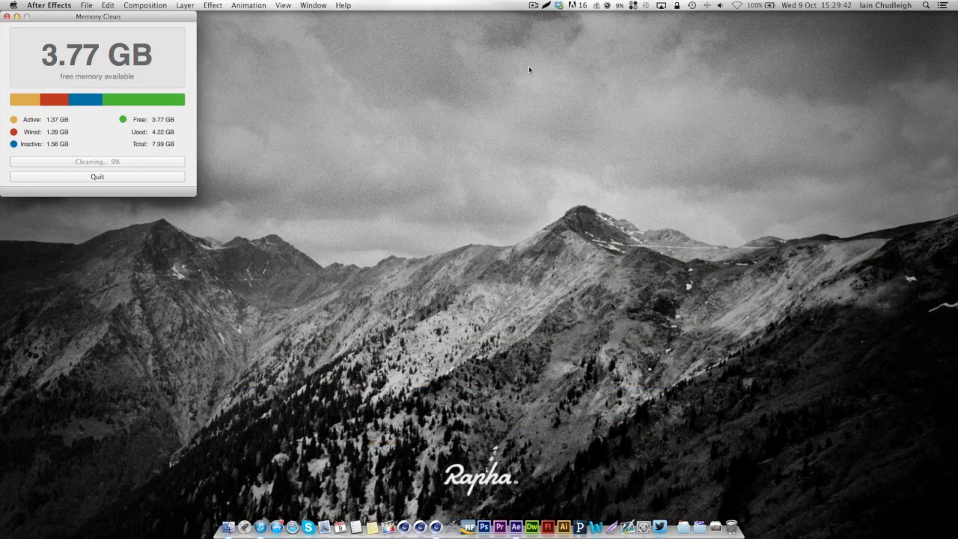
pyautogui.click(531, 6)
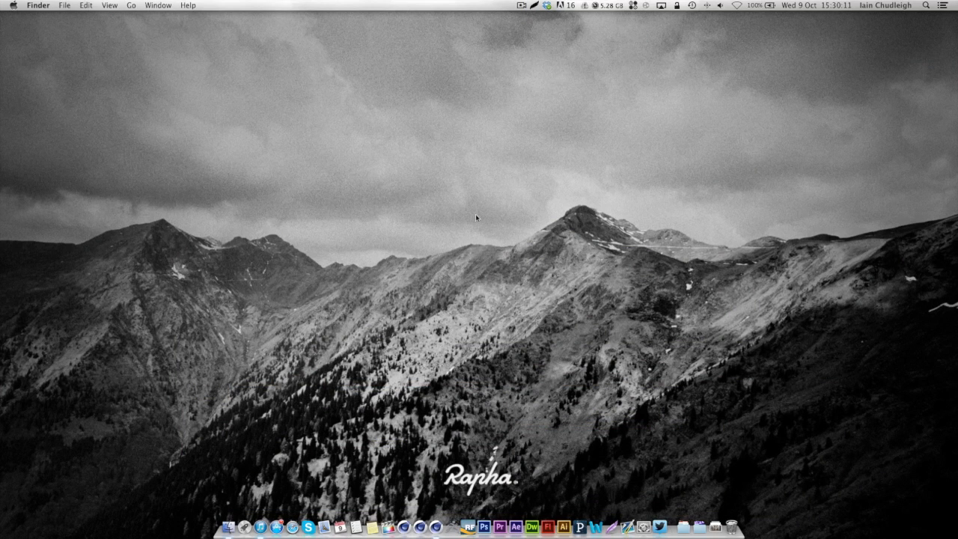
# Switch to Cinema 4D, deselect everything in Scene.c4d and scrub through the ball animation.
pyautogui.click(418, 525)
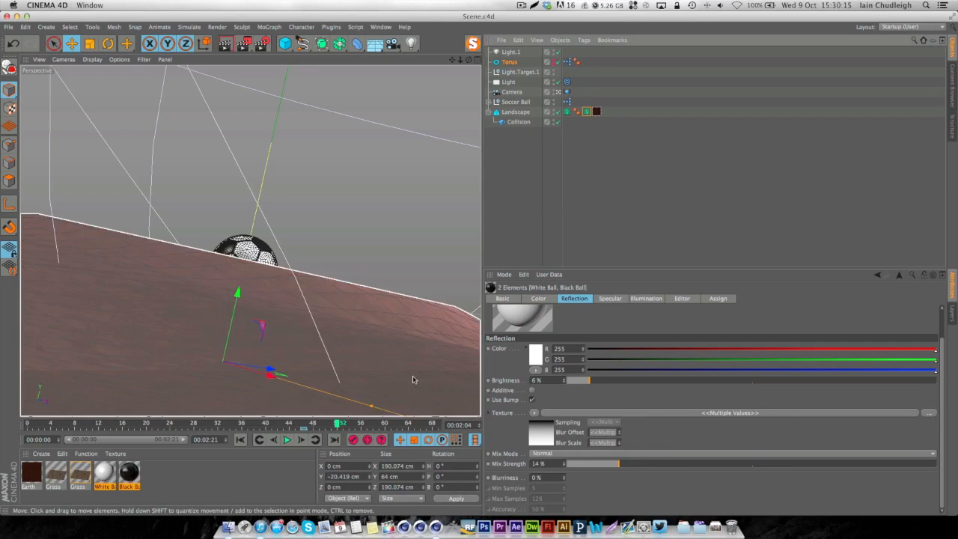
pyautogui.click(534, 229)
pyautogui.moveTo(66, 424); pyautogui.dragTo(191, 425)
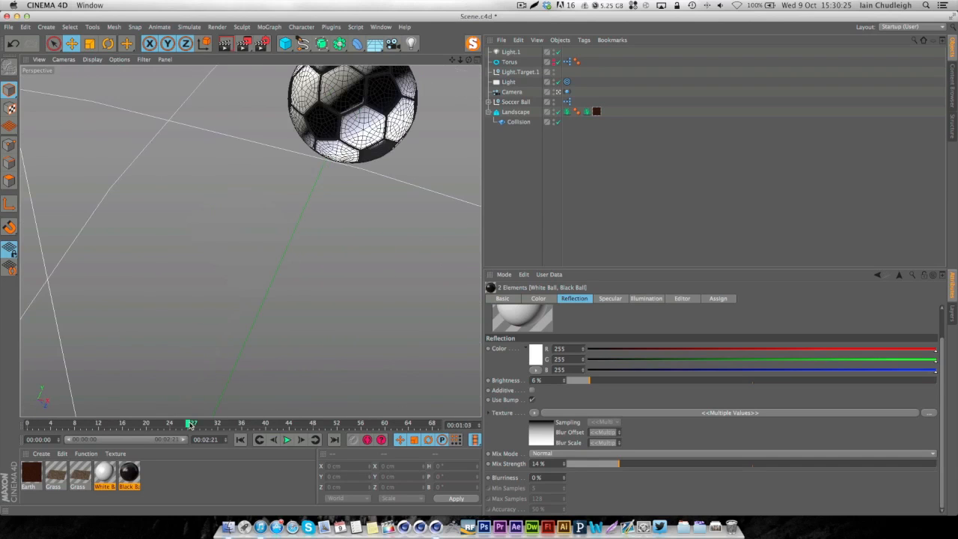
# Save and close Scene.c4d, close Engine.c4d, and widen the viewport of the empty untitled project.
pyautogui.press('super+s')
pyautogui.press('super+w')
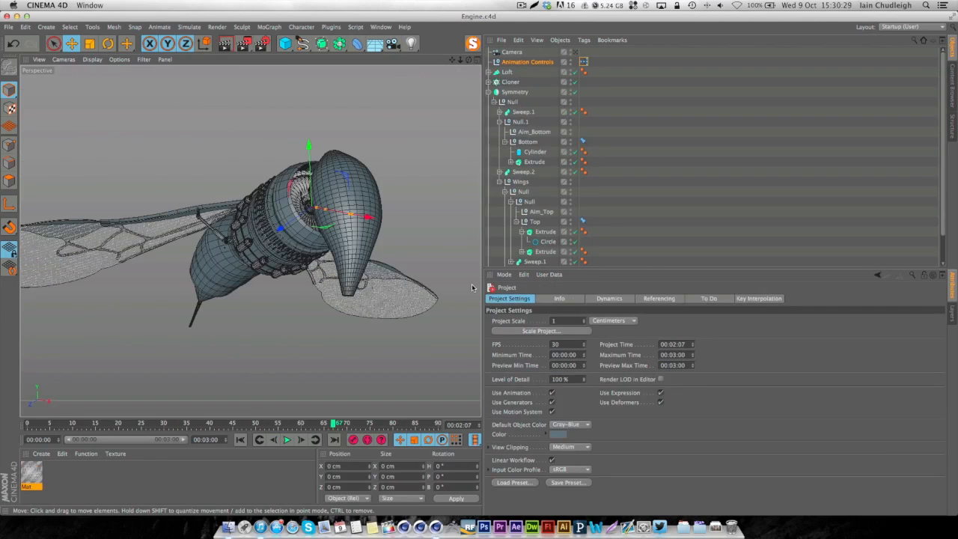
pyautogui.press('super+w')
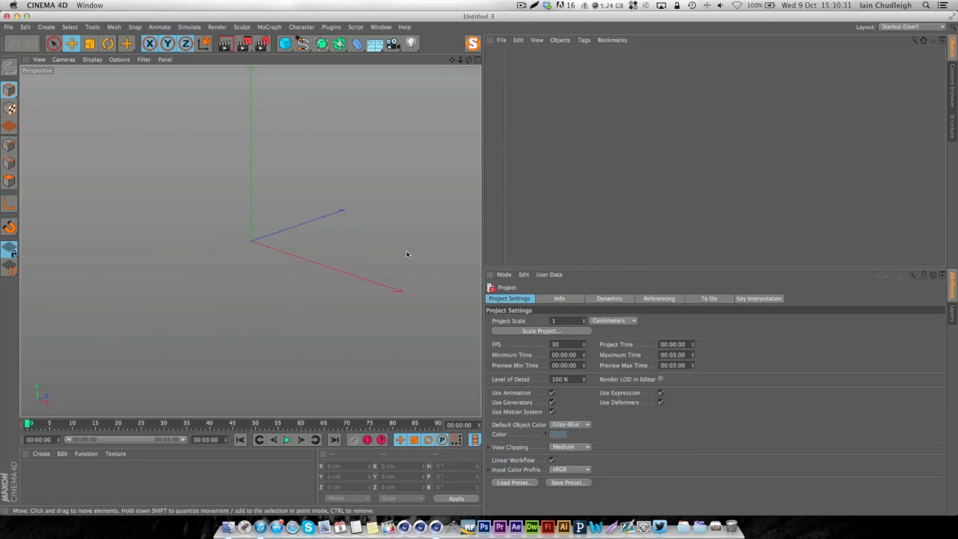
pyautogui.moveTo(482, 165); pyautogui.dragTo(621, 165)
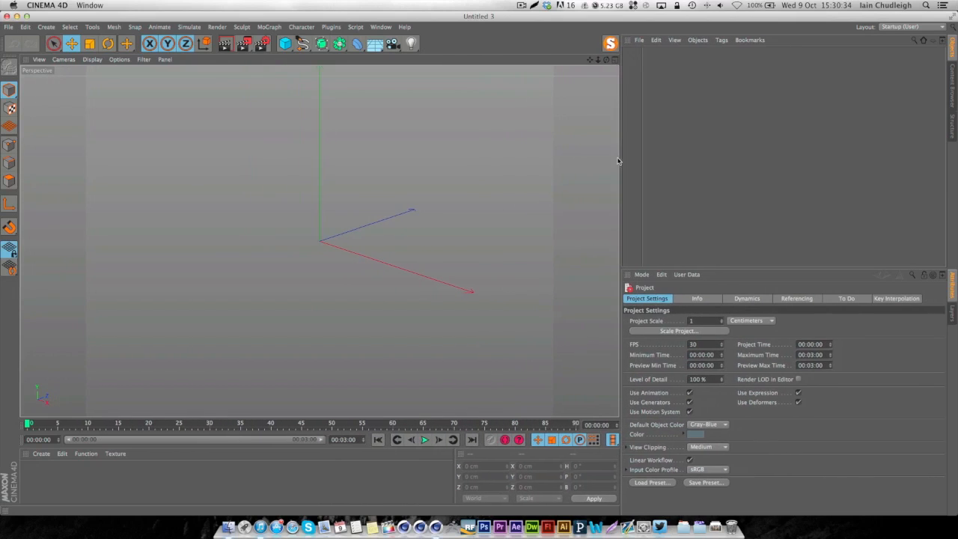
# Set the render output size to 960 x 540 pixels.
pyautogui.click(261, 44)
pyautogui.click(322, 82)
pyautogui.write('12')
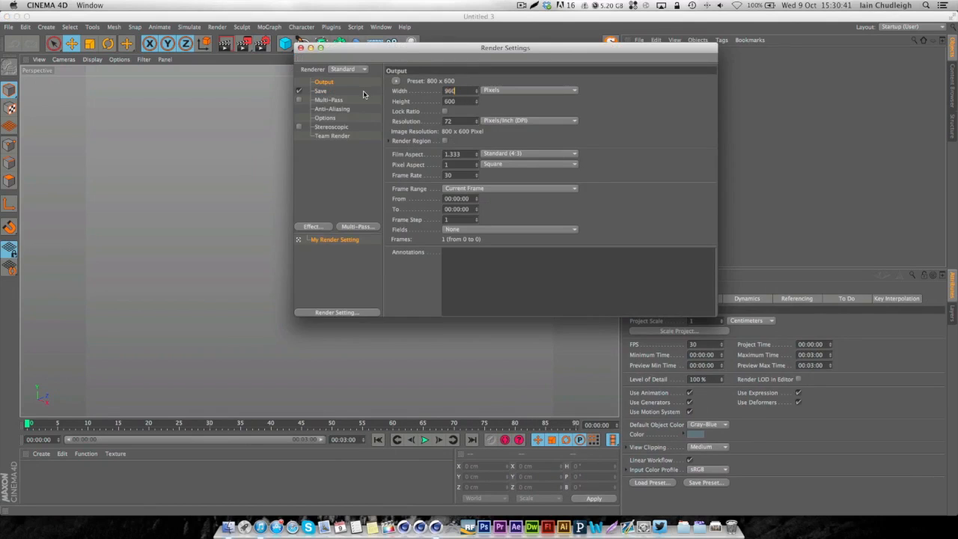
pyautogui.press('Tab')
pyautogui.write('540')
pyautogui.press('Return')
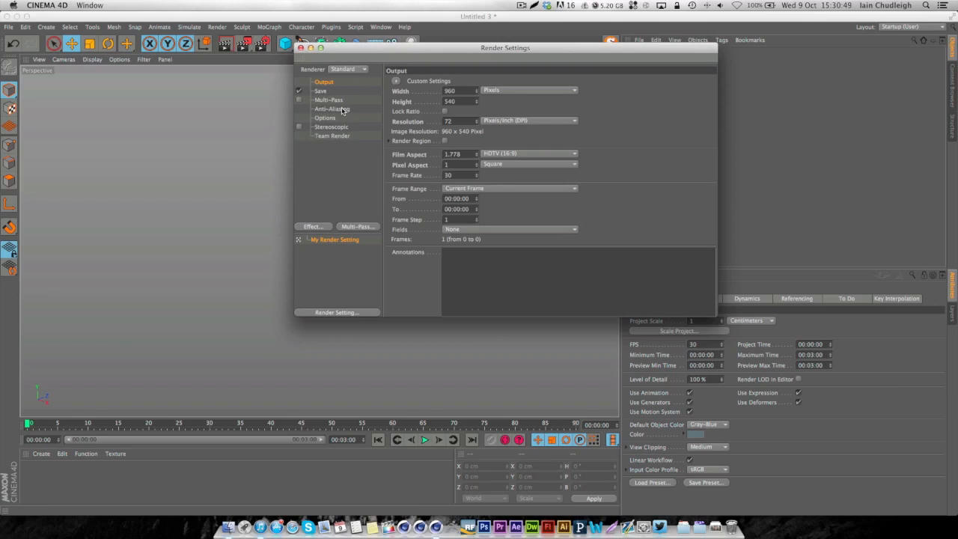
# Set both the render frame rate and the project FPS to 24, with the render frame range at All Frames.
pyautogui.moveTo(452, 176); pyautogui.dragTo(351, 189)
pyautogui.write('24')
pyautogui.click(625, 347)
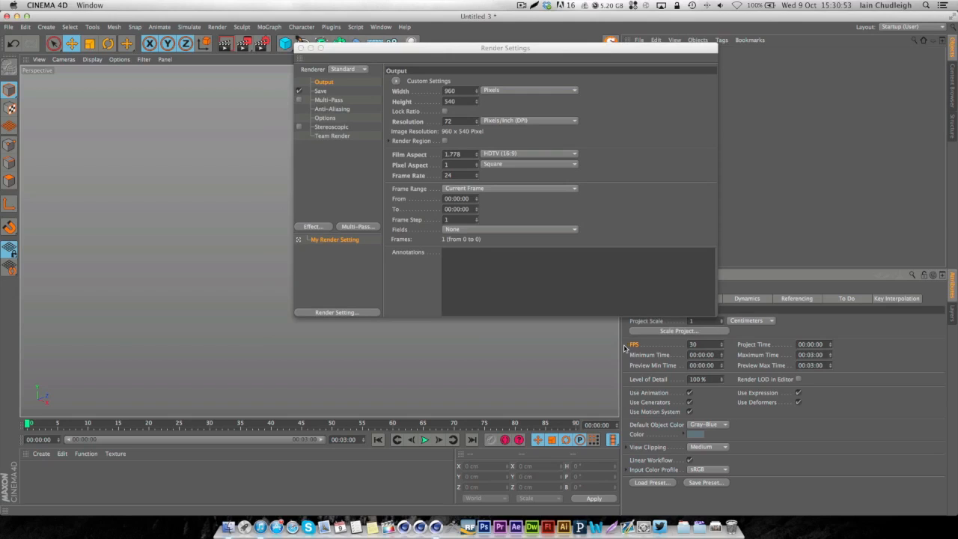
pyautogui.moveTo(698, 346); pyautogui.dragTo(653, 348)
pyautogui.write('24')
pyautogui.click(467, 189)
pyautogui.click(468, 218)
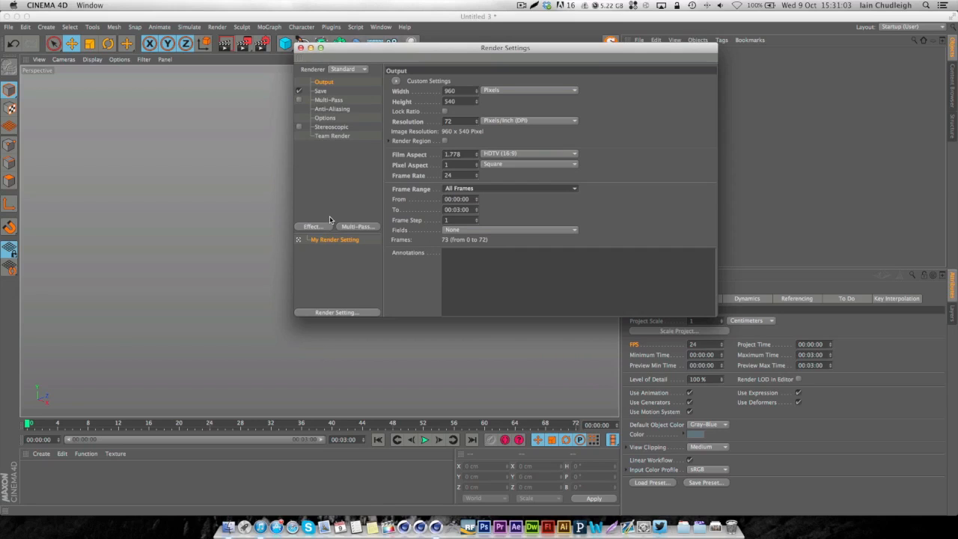
# In the render options, set Ray Depth to 6, Reflection Depth to 2 and Shadow Depth to 6.
pyautogui.click(326, 119)
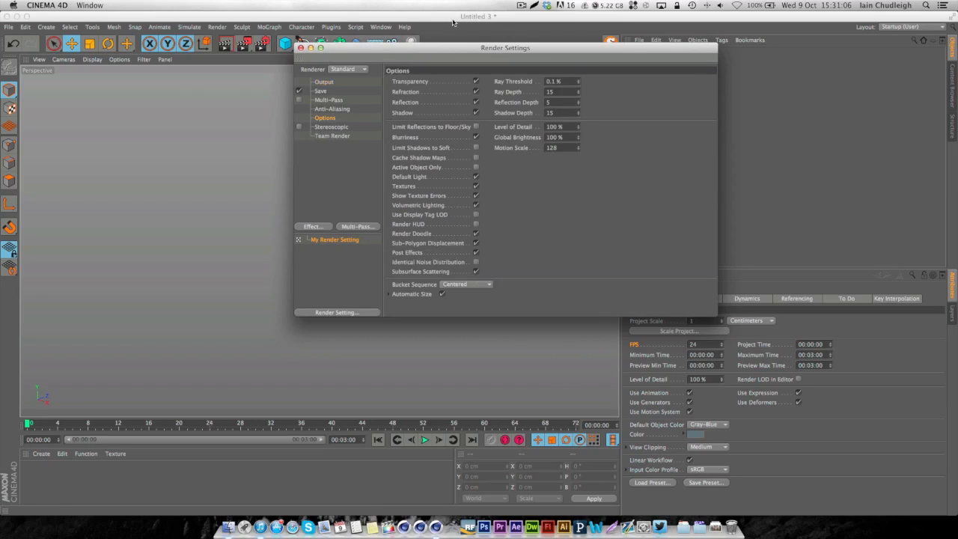
pyautogui.doubleClick(567, 91)
pyautogui.write('6')
pyautogui.press('Tab')
pyautogui.write('2')
pyautogui.press('Return')
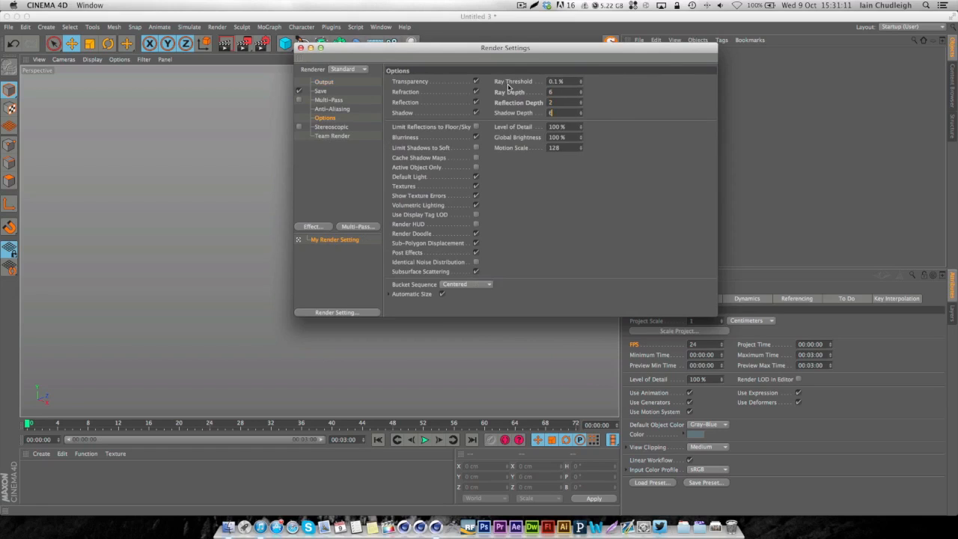
pyautogui.write('6')
pyautogui.press('Return')
# Set anti-aliasing to Best with a maximum level of 2x2, and close the render settings.
pyautogui.click(339, 109)
pyautogui.click(494, 81)
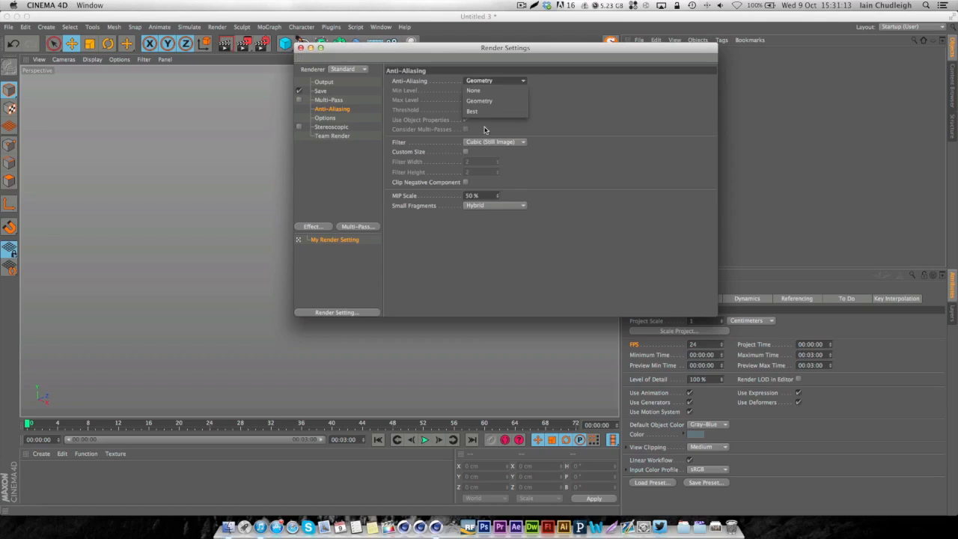
pyautogui.click(479, 112)
pyautogui.click(486, 100)
pyautogui.click(475, 120)
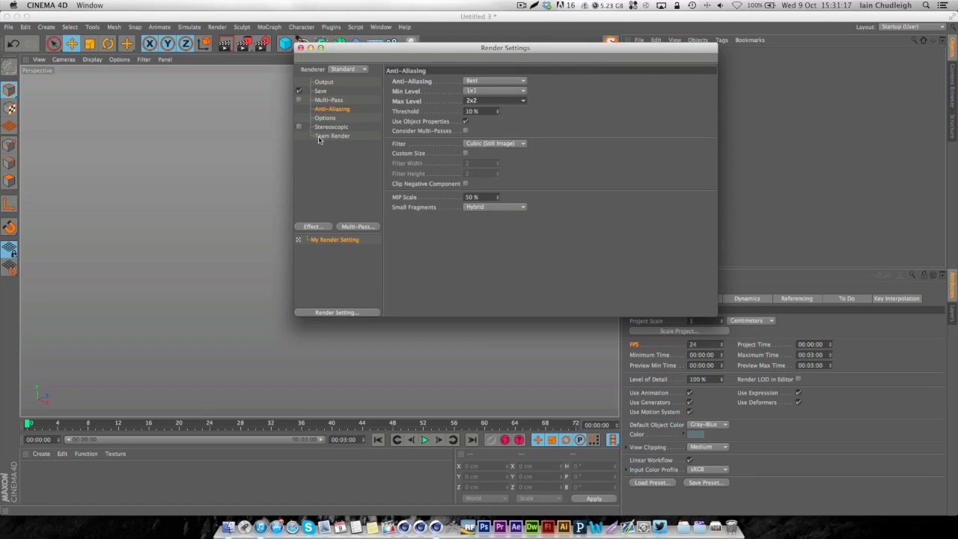
pyautogui.click(329, 99)
pyautogui.click(324, 81)
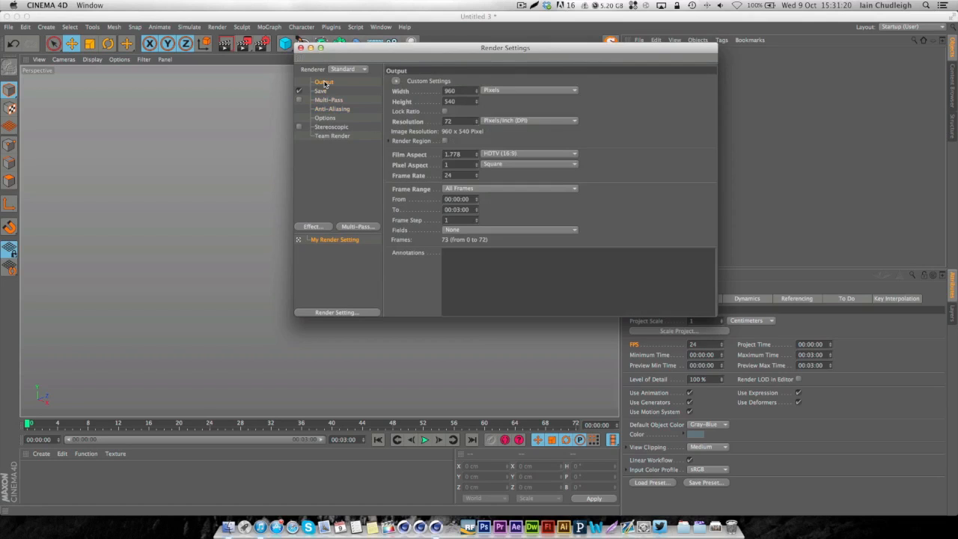
pyautogui.click(300, 47)
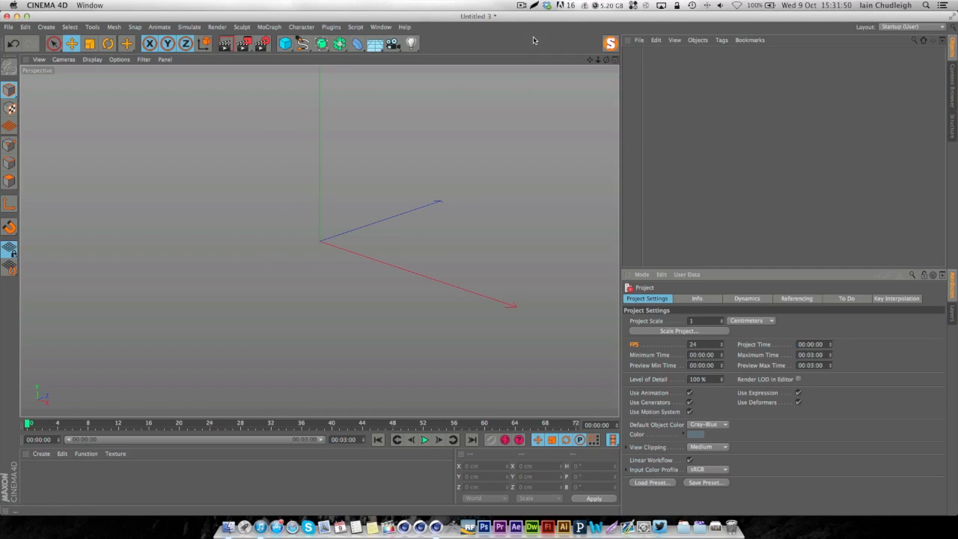
# Add the Soccer Ball model from the Broadcast sports presets to the scene and return to the object list.
pyautogui.click(952, 92)
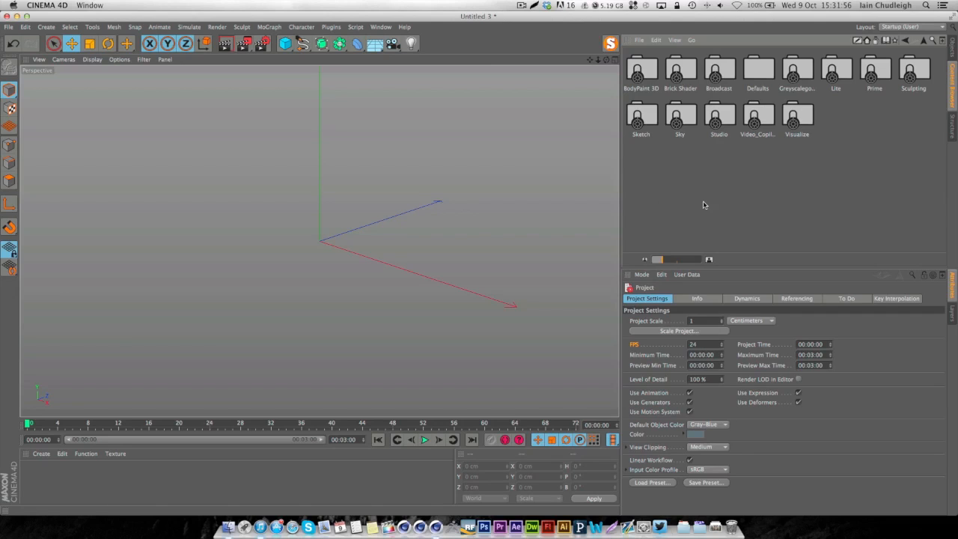
pyautogui.doubleClick(720, 71)
pyautogui.doubleClick(642, 72)
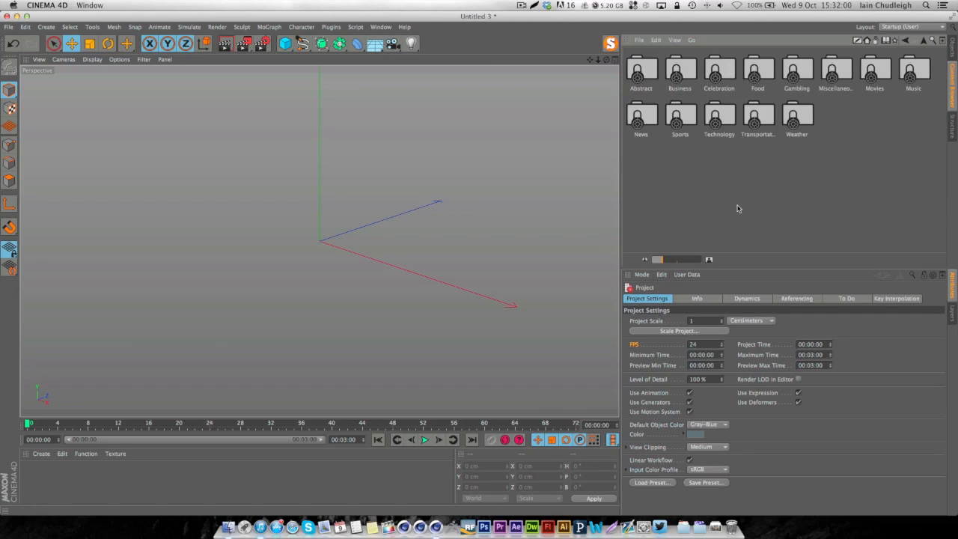
pyautogui.doubleClick(678, 118)
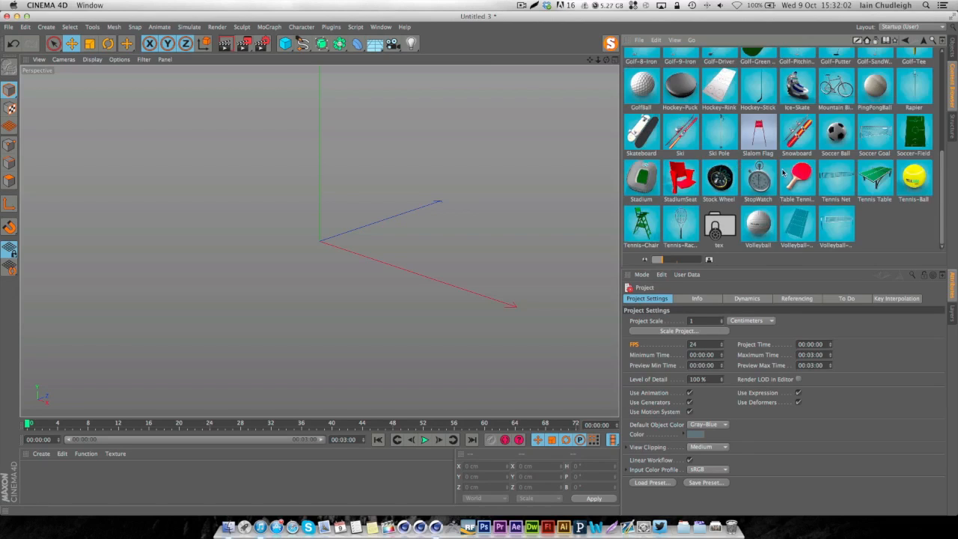
pyautogui.doubleClick(829, 130)
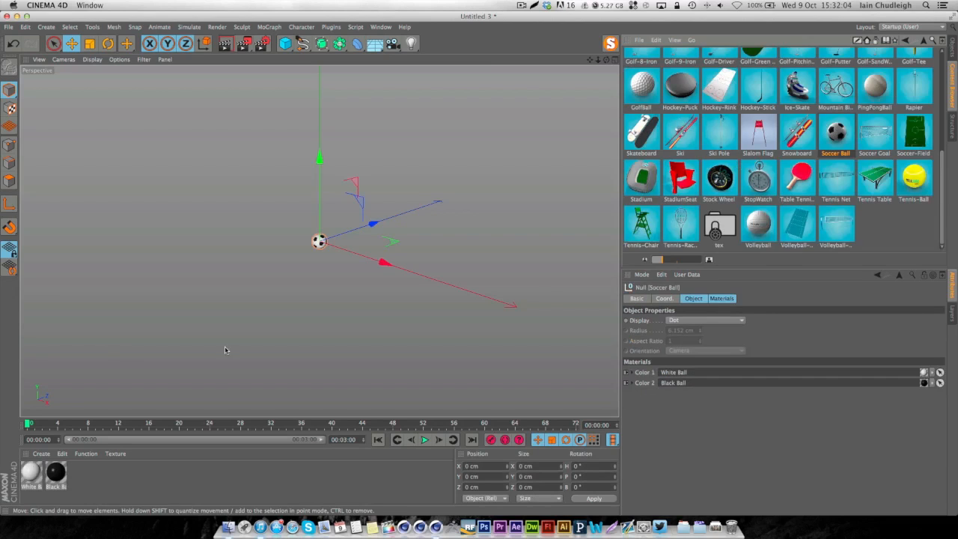
pyautogui.click(950, 53)
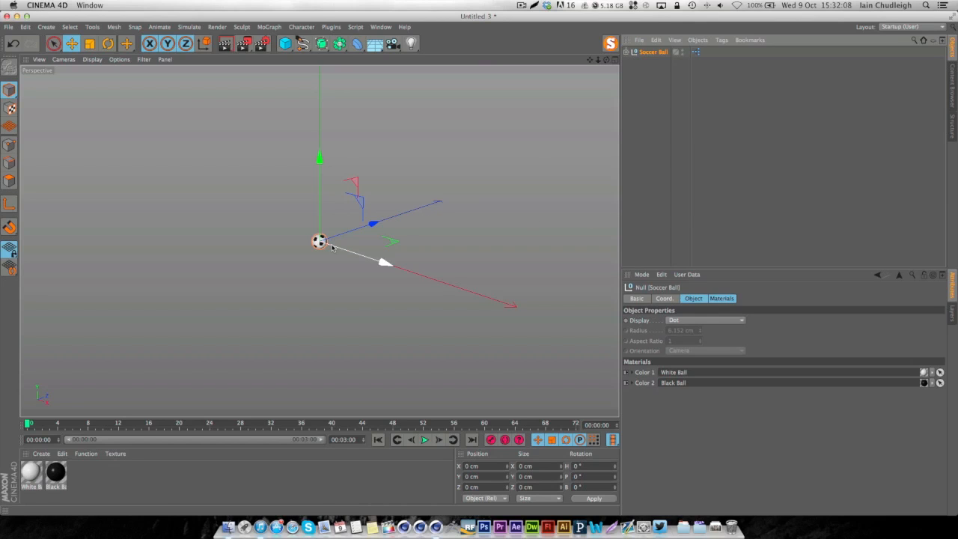
# Open the White Ball and Black Ball materials together in the Material Editor and check their Specular settings.
pyautogui.scroll(10, 305, 254)
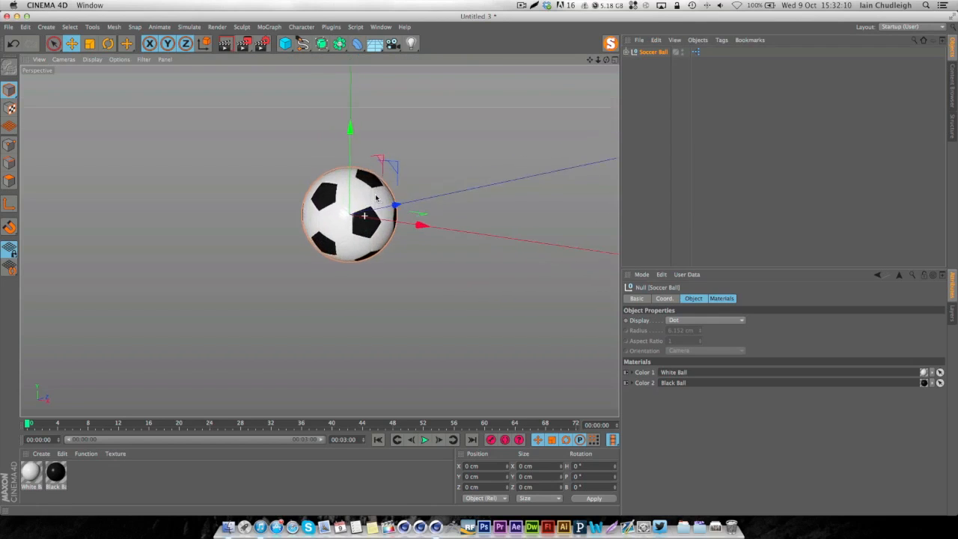
pyautogui.keyDown('alt'); pyautogui.moveTo(375, 199); pyautogui.dragTo(377, 178); pyautogui.keyUp('alt')
pyautogui.doubleClick(57, 475)
pyautogui.moveTo(57, 476); pyautogui.dragTo(11, 473)
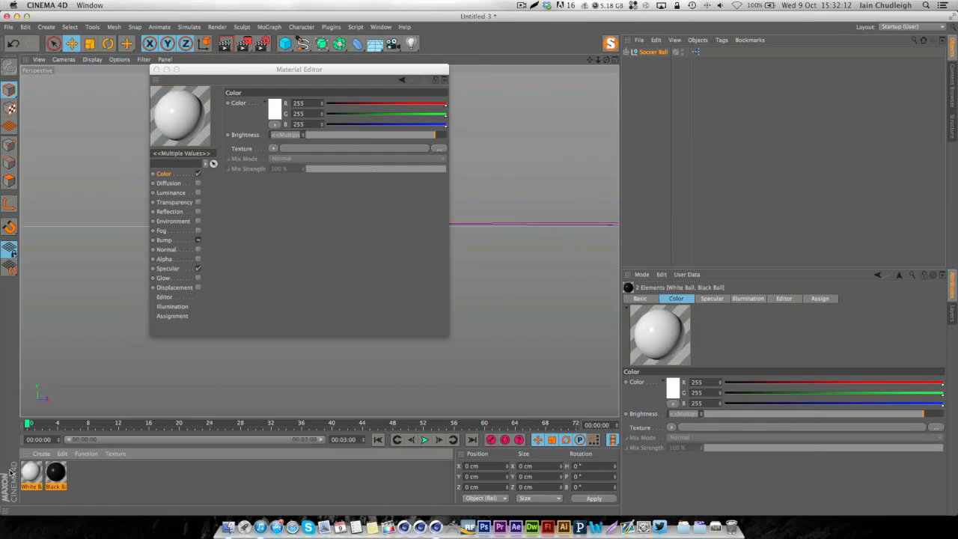
pyautogui.moveTo(272, 73); pyautogui.dragTo(573, 86)
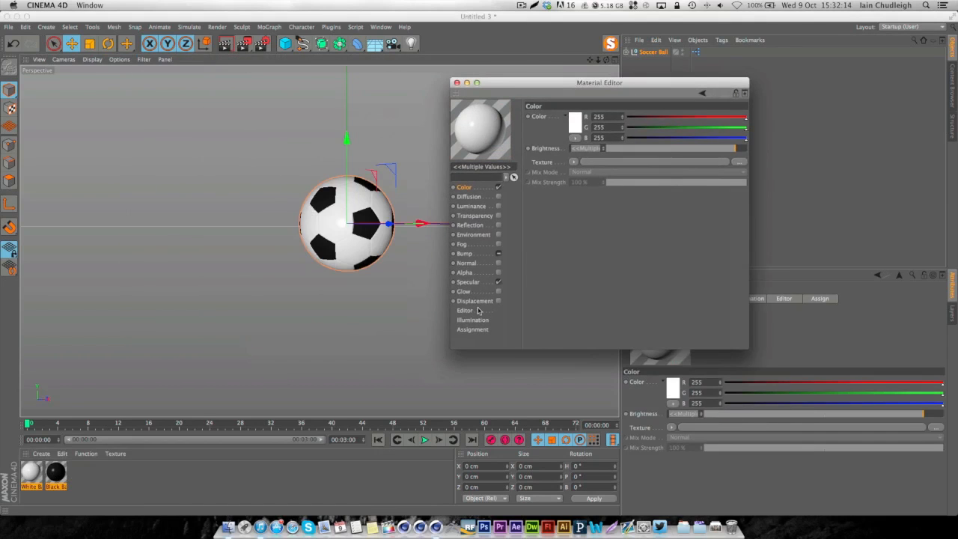
pyautogui.click(467, 282)
pyautogui.moveTo(675, 285); pyautogui.dragTo(692, 261)
# Enable reflection on both ball materials with a Fresnel texture, 23% mix strength and 3% brightness.
pyautogui.click(485, 226)
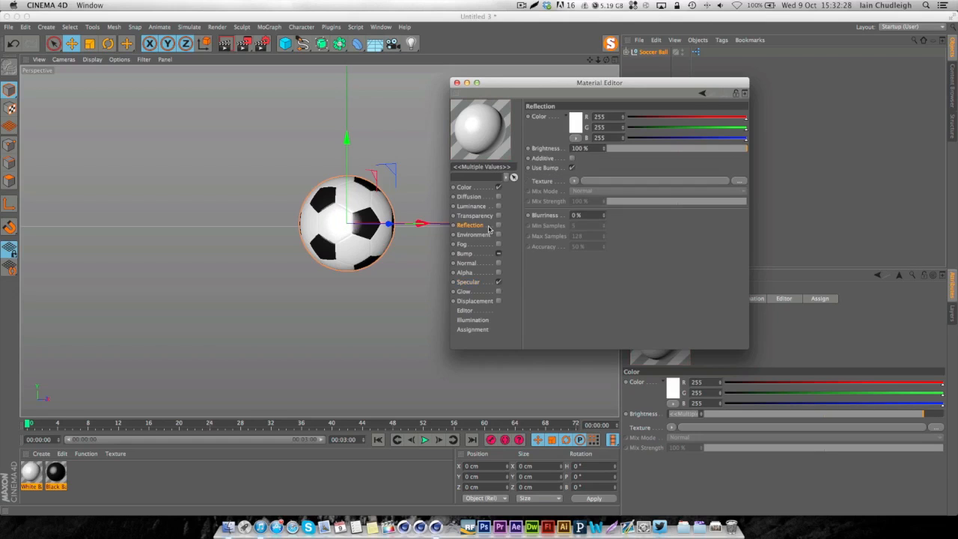
pyautogui.click(499, 225)
pyautogui.click(573, 180)
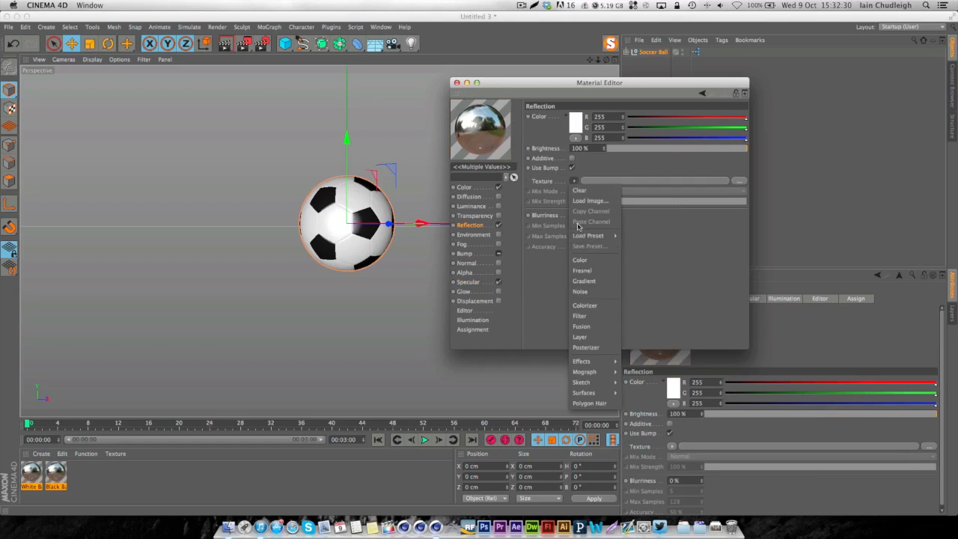
pyautogui.click(589, 273)
pyautogui.moveTo(663, 230); pyautogui.dragTo(638, 231)
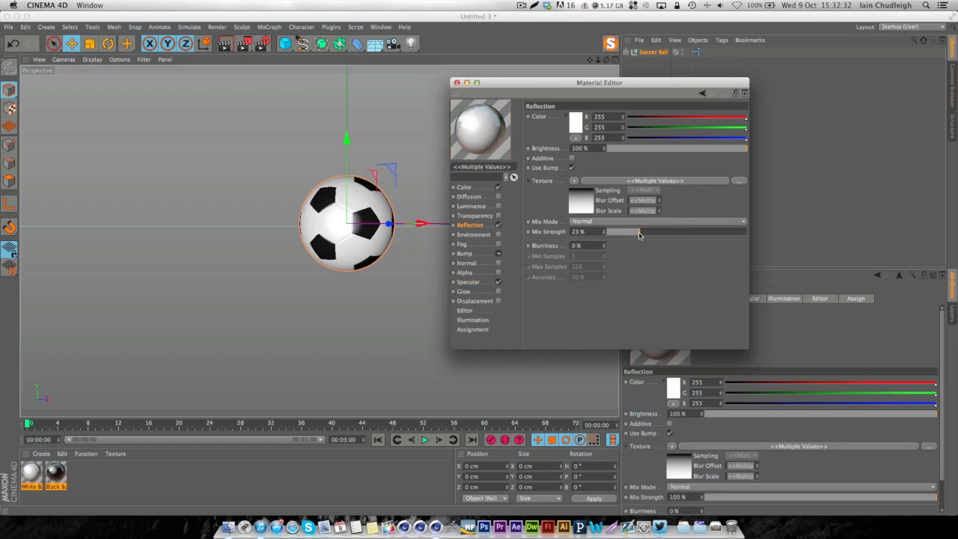
pyautogui.click(626, 148)
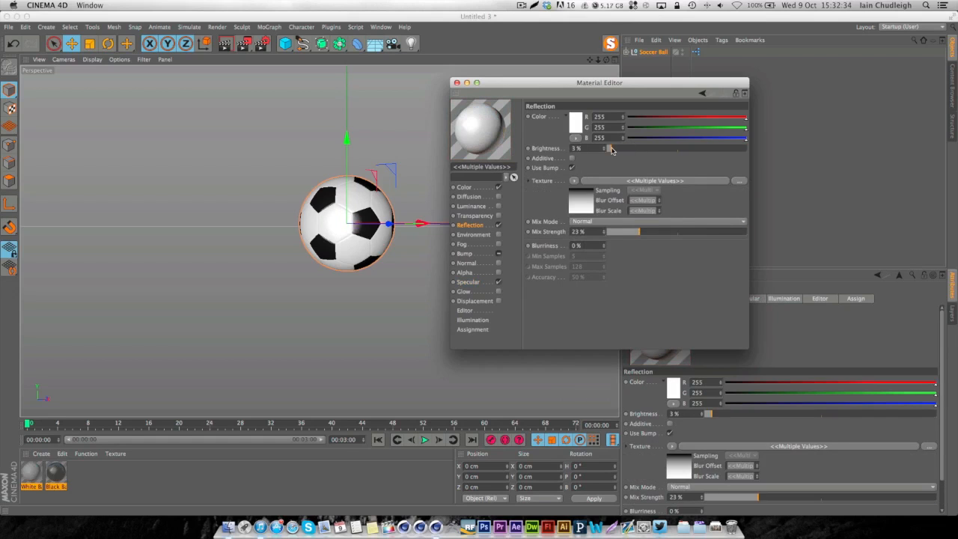
# Set the reflection brightness of both ball materials to 5% and render a preview of the ball in the viewport.
pyautogui.moveTo(626, 148); pyautogui.dragTo(609, 149)
pyautogui.click(613, 148)
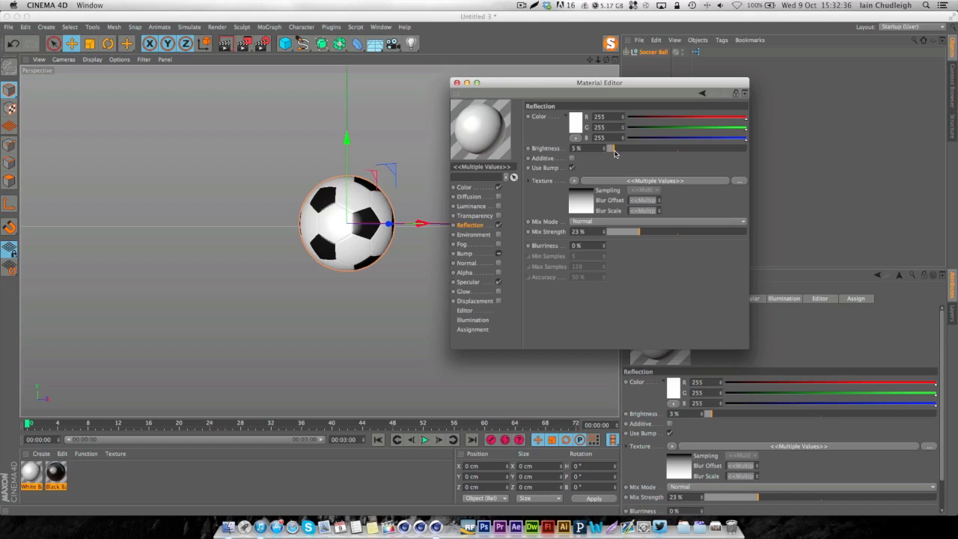
pyautogui.click(481, 257)
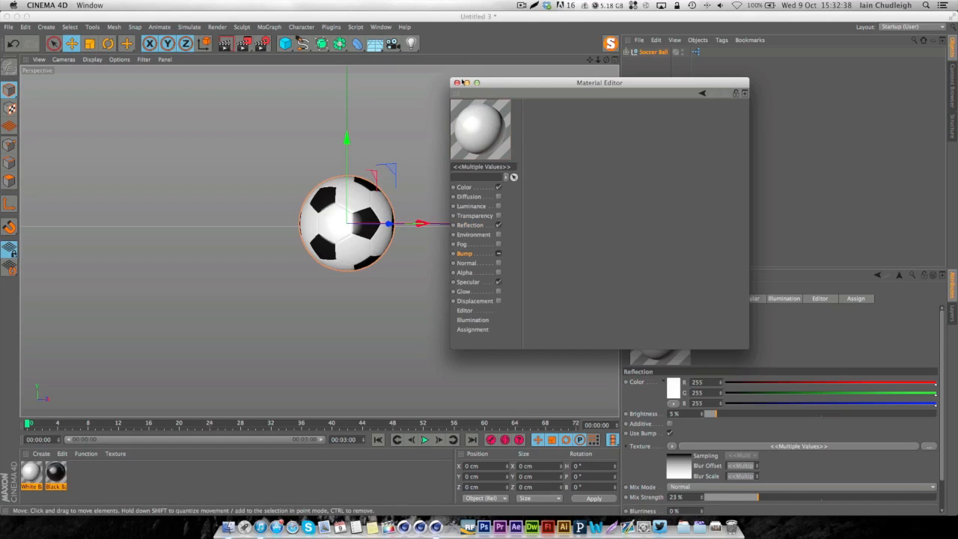
pyautogui.click(457, 83)
pyautogui.click(724, 92)
pyautogui.press('super+r')
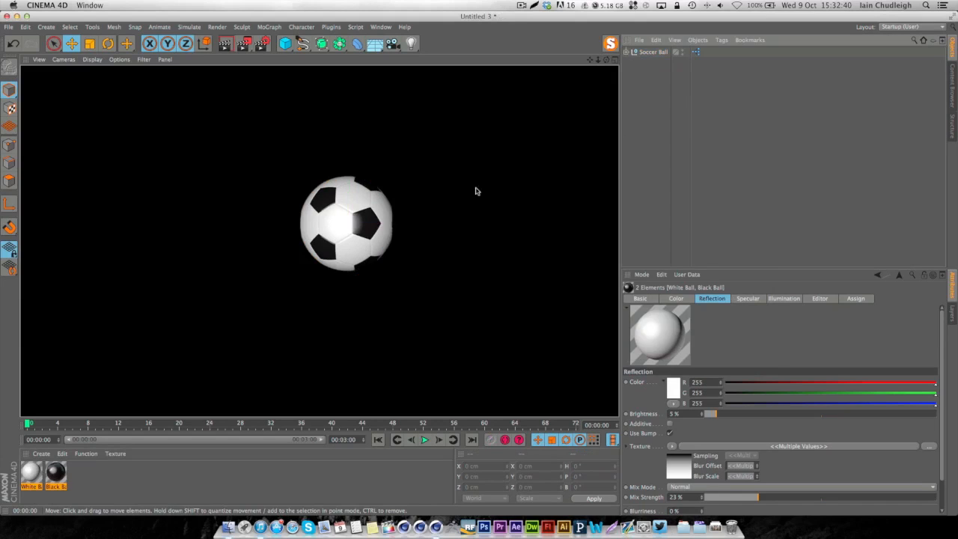
# Add a Landscape primitive to the scene around the soccer ball.
pyautogui.moveTo(312, 246)
pyautogui.keyDown('alt'); pyautogui.mouseDown()
pyautogui.moveTo(354, 271)
pyautogui.moveTo(327, 228)
pyautogui.moveTo(333, 242)
pyautogui.mouseUp(); pyautogui.keyUp('alt')
pyautogui.scroll(-5, 334, 243)
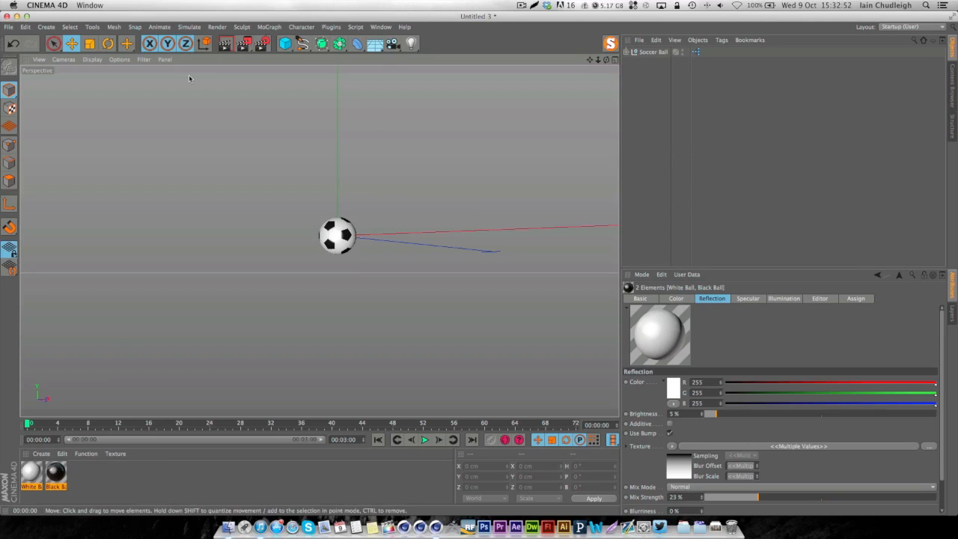
pyautogui.click(285, 43)
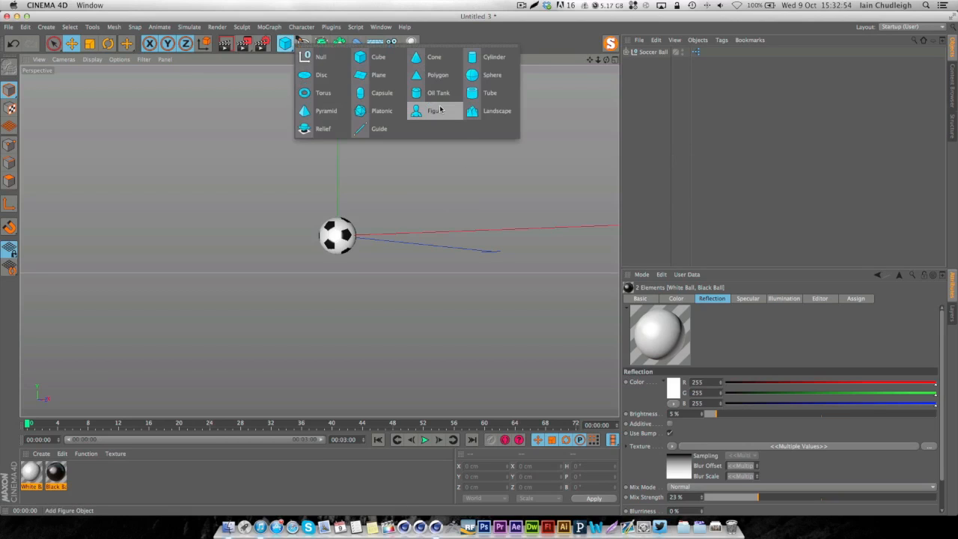
pyautogui.click(497, 110)
pyautogui.keyDown('alt'); pyautogui.moveTo(493, 222); pyautogui.dragTo(442, 285); pyautogui.keyUp('alt')
# Set the landscape's size to 1000 cm wide, 30 cm high and 1000 cm deep.
pyautogui.write('1')
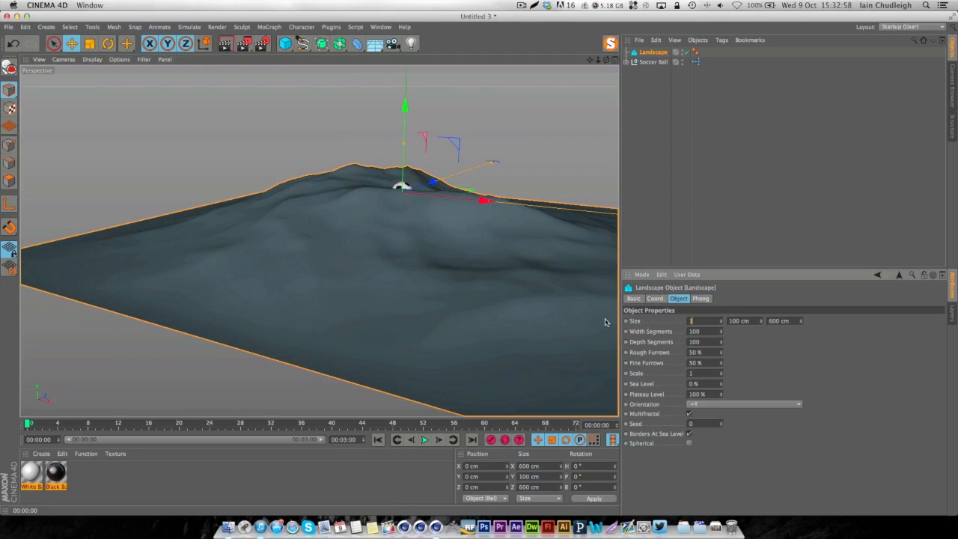
pyautogui.write('000')
pyautogui.press('Tab')
pyautogui.write('30')
pyautogui.press('Tab')
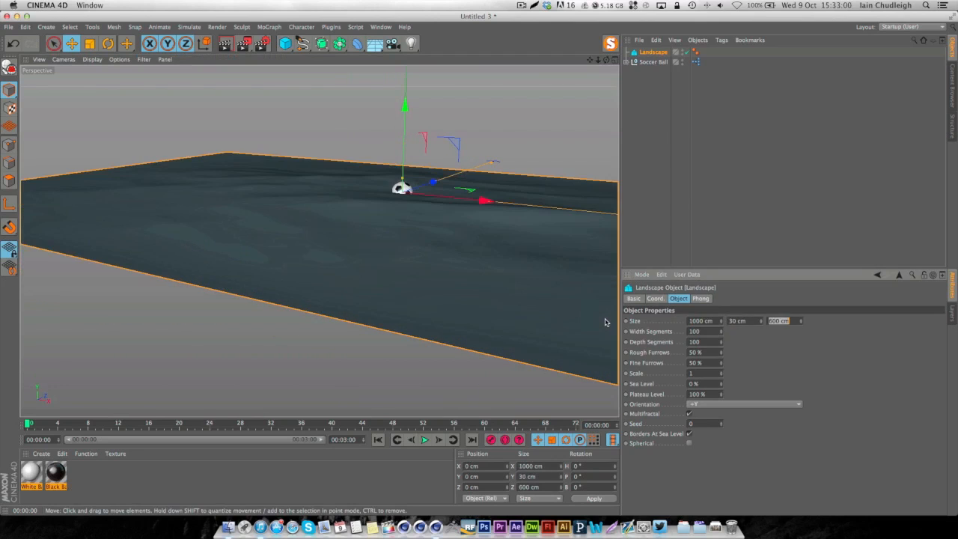
pyautogui.write('1000')
pyautogui.press('Return')
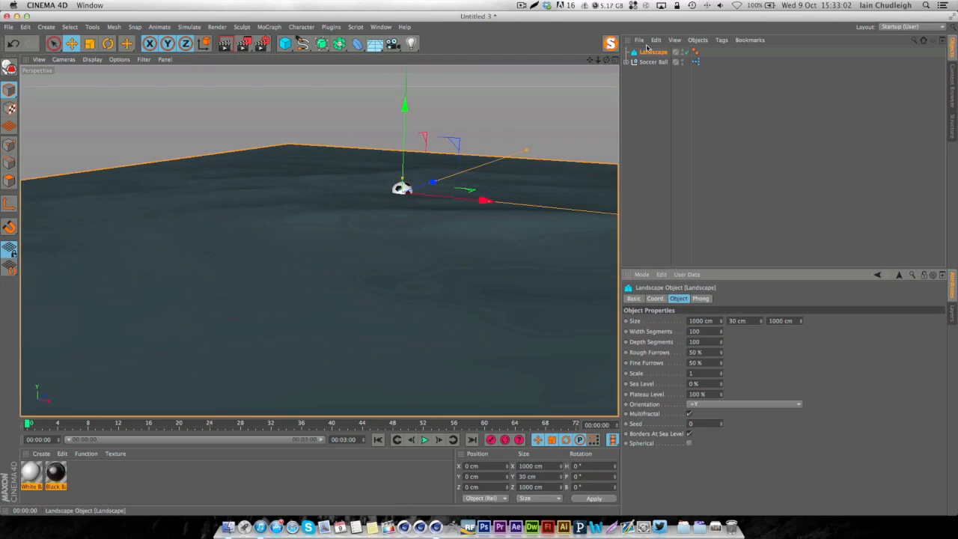
# Grow grass on the landscape with the Grow Grass environment command and select its grass material tag.
pyautogui.moveTo(589, 61); pyautogui.dragTo(546, 60)
pyautogui.moveTo(296, 274)
pyautogui.keyDown('alt'); pyautogui.mouseDown()
pyautogui.moveTo(295, 289)
pyautogui.moveTo(280, 272)
pyautogui.mouseUp(); pyautogui.keyUp('alt')
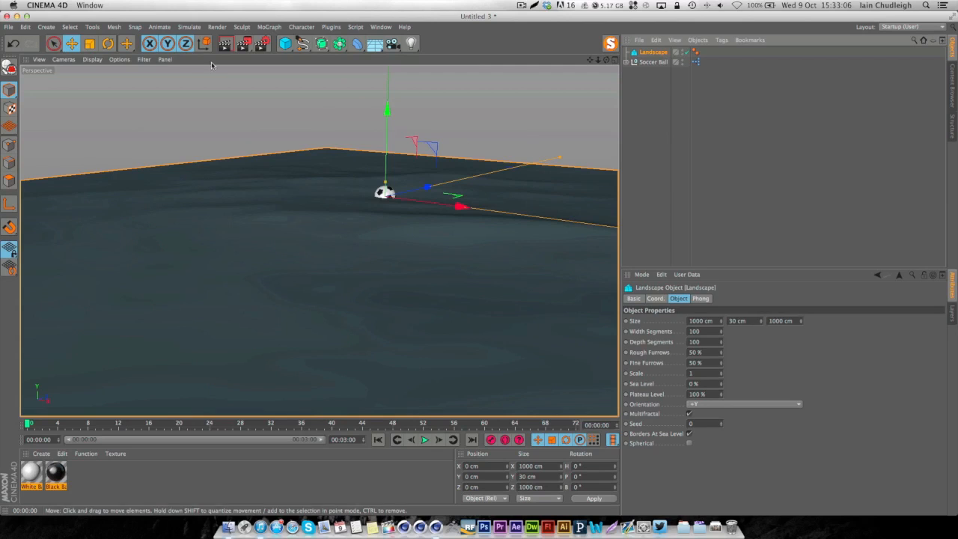
pyautogui.click(47, 28)
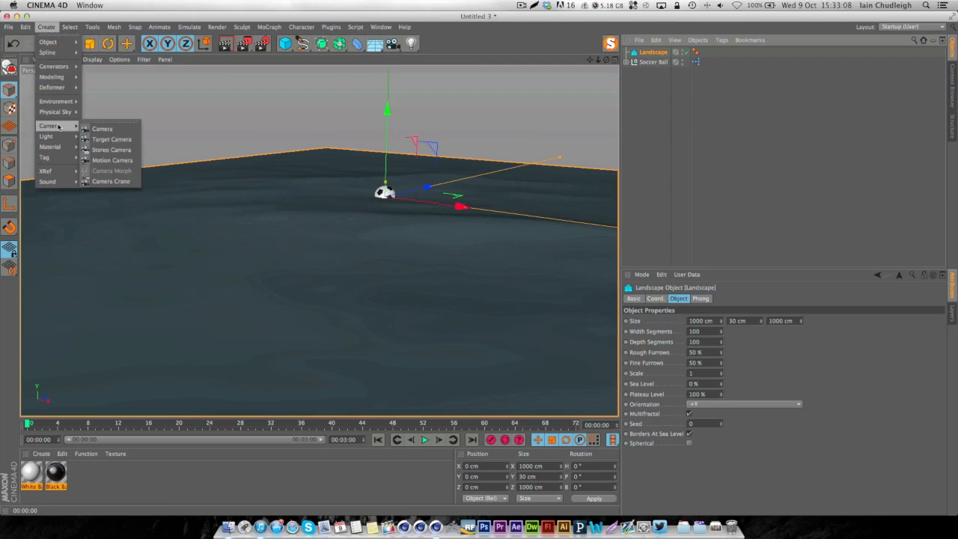
pyautogui.moveTo(60, 99)
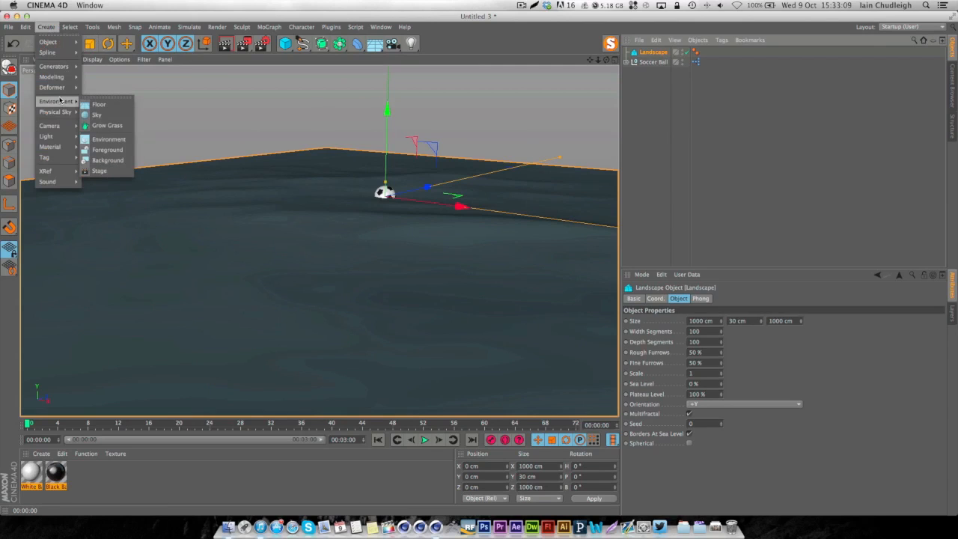
pyautogui.click(106, 125)
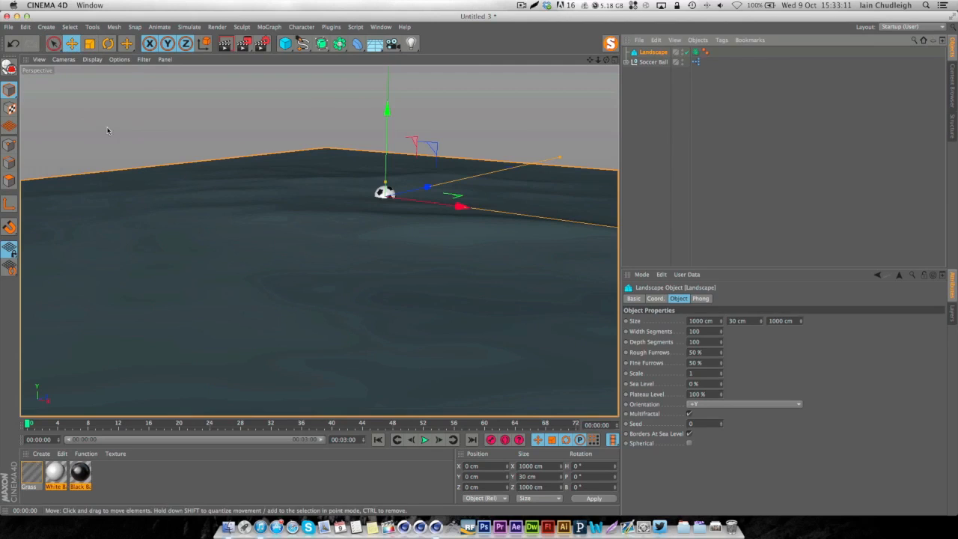
pyautogui.click(32, 457)
pyautogui.click(32, 476)
pyautogui.click(694, 53)
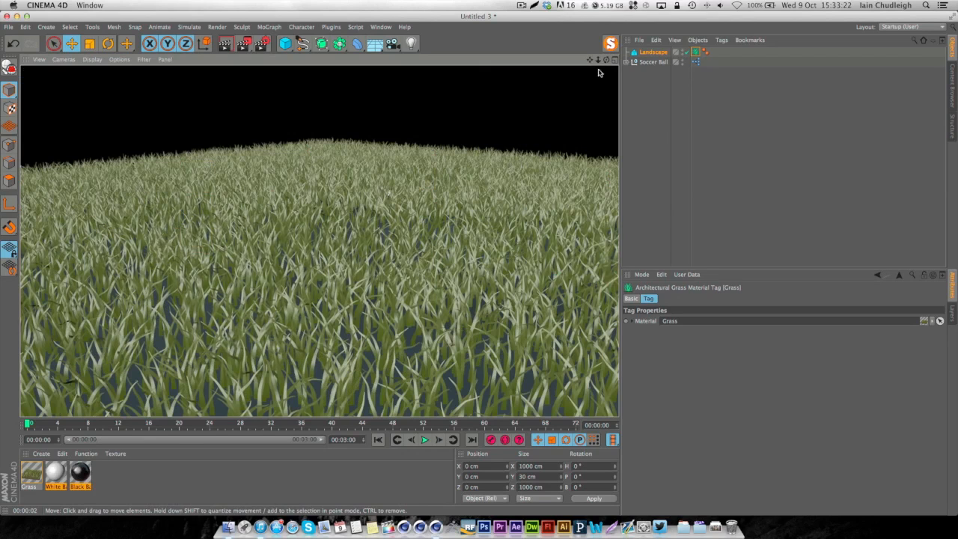
# Check the rendered grass from a wider, higher view and deselect the landscape.
pyautogui.moveTo(598, 60); pyautogui.dragTo(530, 78)
pyautogui.keyDown('alt'); pyautogui.moveTo(355, 265); pyautogui.dragTo(357, 300); pyautogui.keyUp('alt')
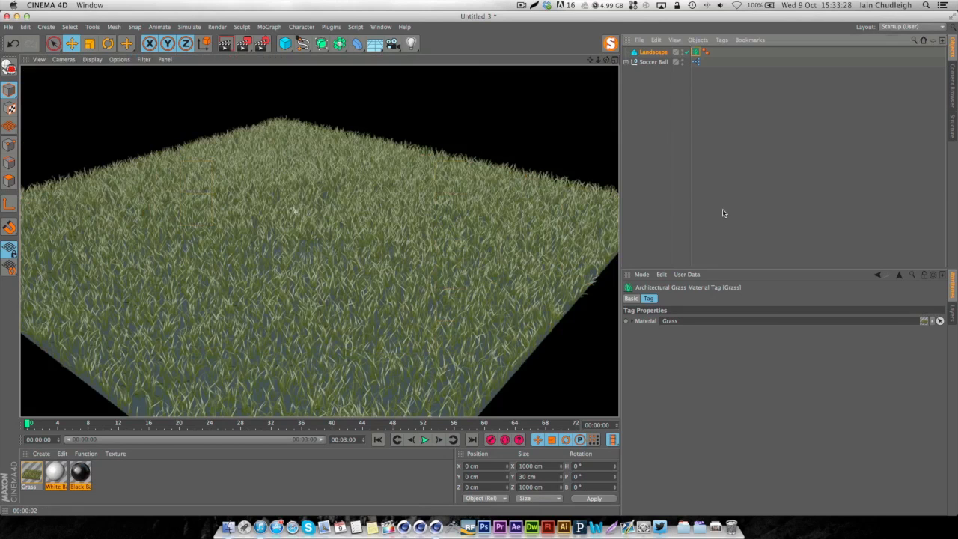
pyautogui.click(720, 212)
pyautogui.moveTo(598, 60)
pyautogui.mouseDown()
pyautogui.moveTo(587, 61)
pyautogui.moveTo(600, 62)
pyautogui.mouseUp()
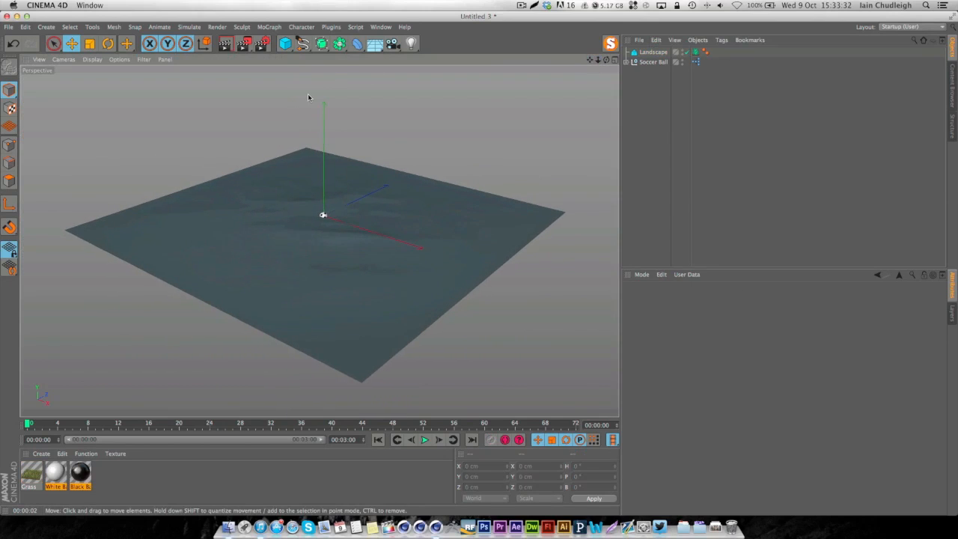
# Try the Physical renderer with its sampler set to Progressive, and close the render settings.
pyautogui.click(261, 43)
pyautogui.click(348, 69)
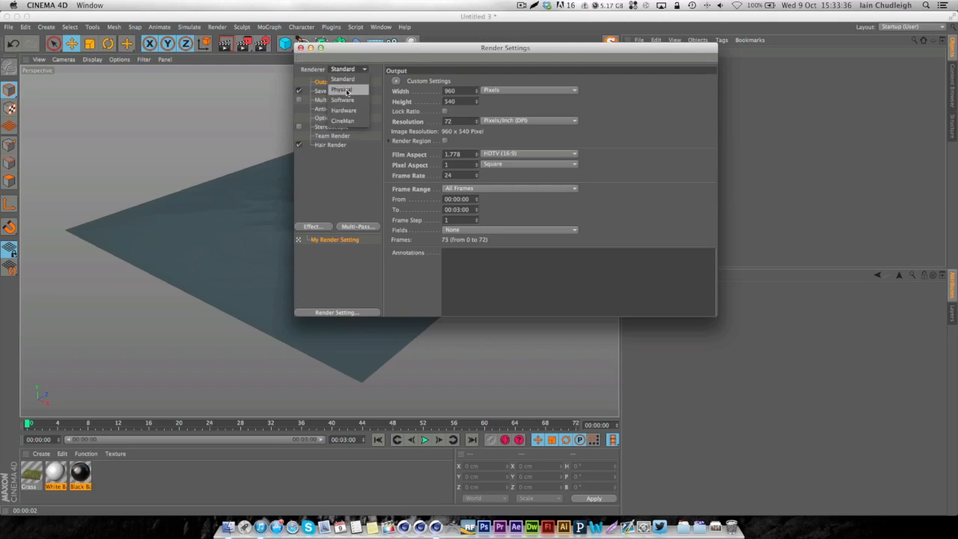
pyautogui.click(346, 90)
pyautogui.click(320, 143)
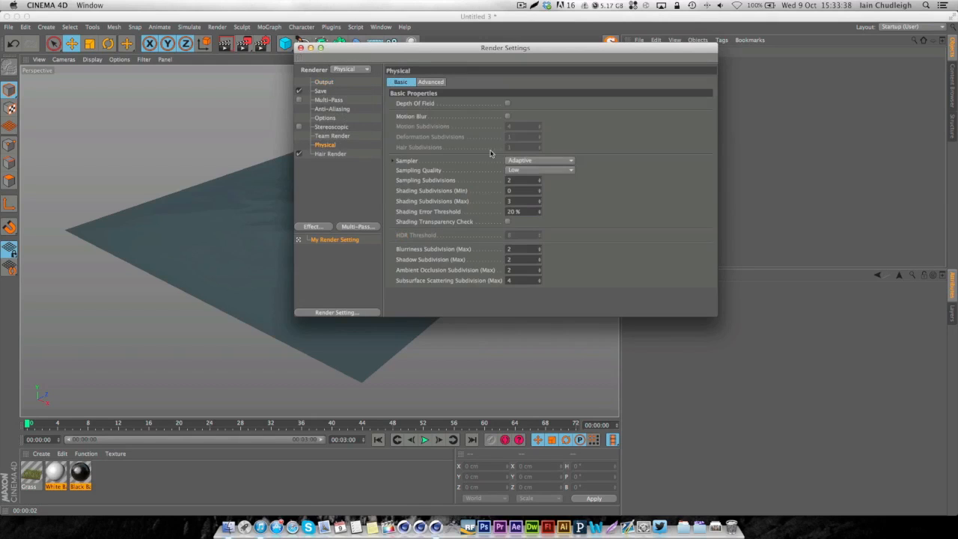
pyautogui.click(516, 161)
pyautogui.click(523, 192)
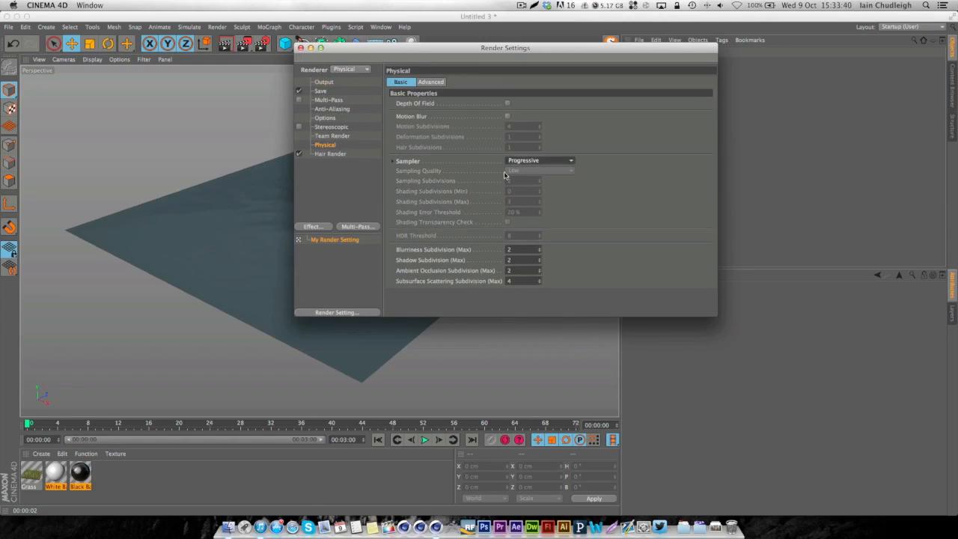
pyautogui.click(300, 48)
# Start an interactive render region over the grass landscape and view it from a lower angle.
pyautogui.moveTo(244, 44); pyautogui.dragTo(314, 193)
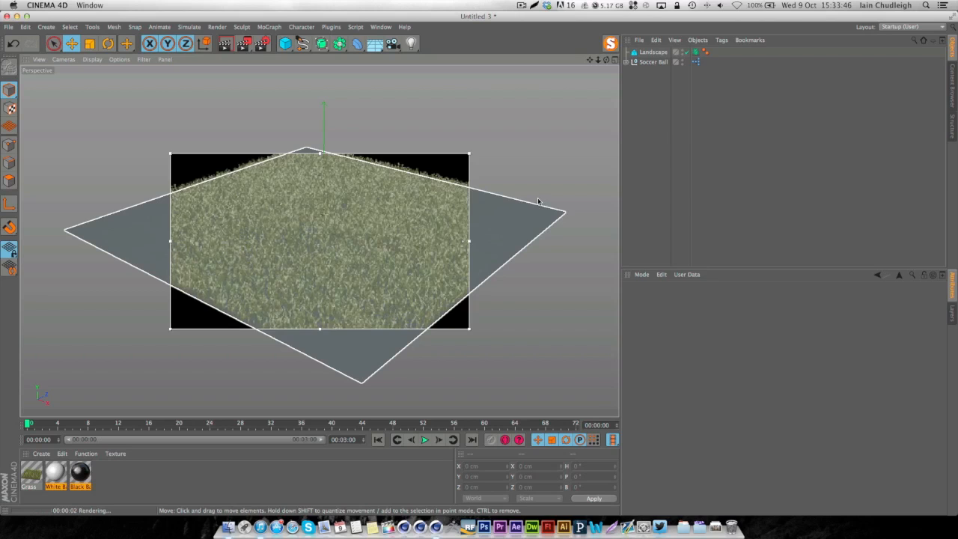
pyautogui.keyDown('alt'); pyautogui.moveTo(408, 263); pyautogui.dragTo(411, 218); pyautogui.keyUp('alt')
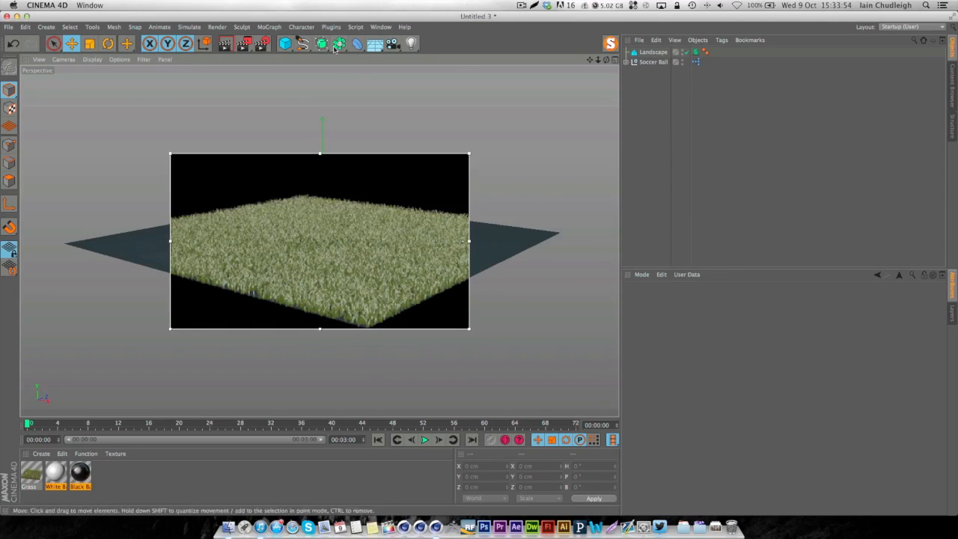
# Switch the renderer back to Standard and move the render settings window clear of the render region.
pyautogui.click(261, 47)
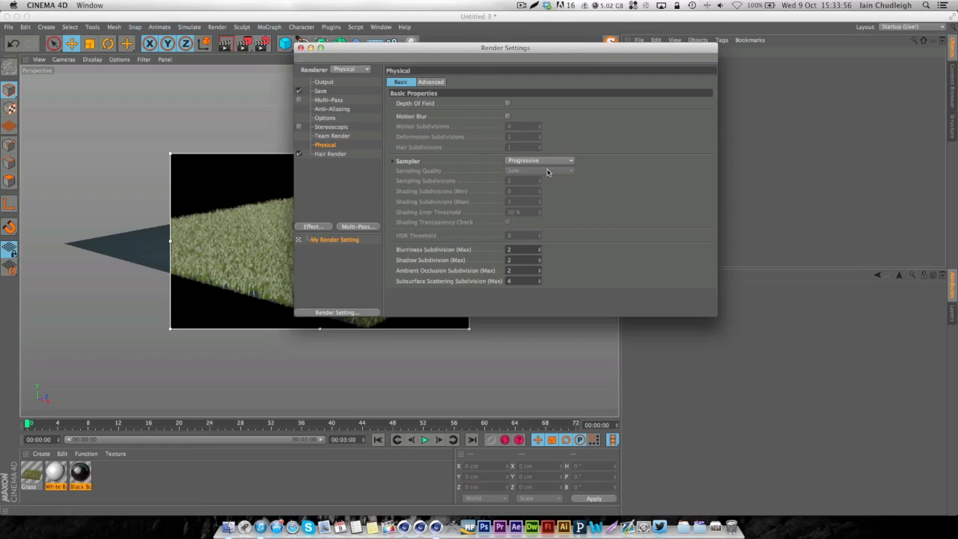
pyautogui.click(350, 69)
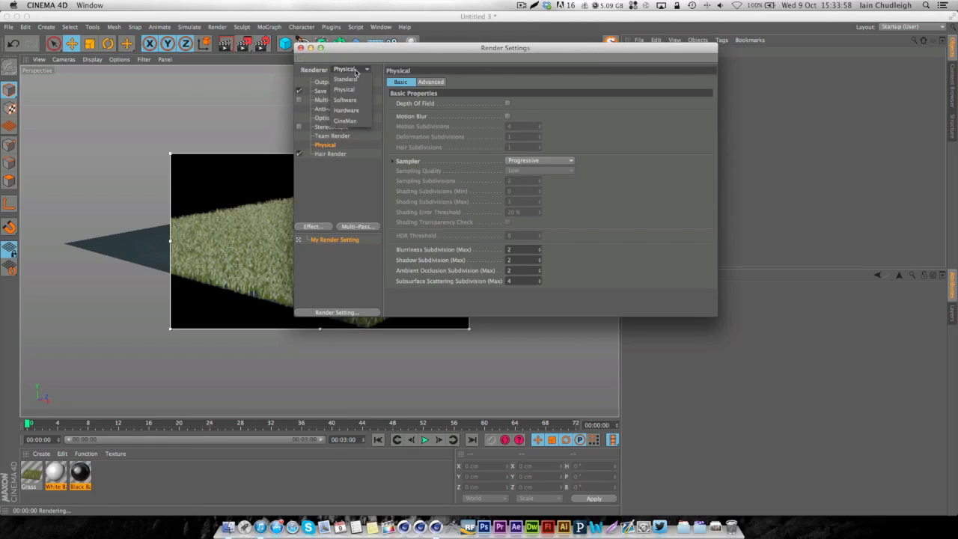
pyautogui.click(346, 78)
pyautogui.moveTo(386, 52); pyautogui.dragTo(730, 95)
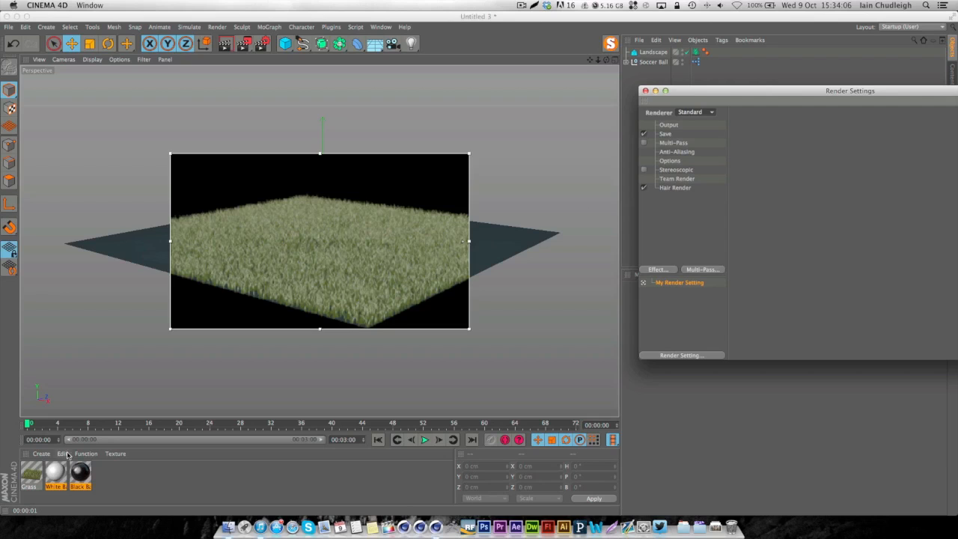
# Open the Grass material and set its blade length to 5 cm and blade width to 0.4 cm.
pyautogui.doubleClick(31, 474)
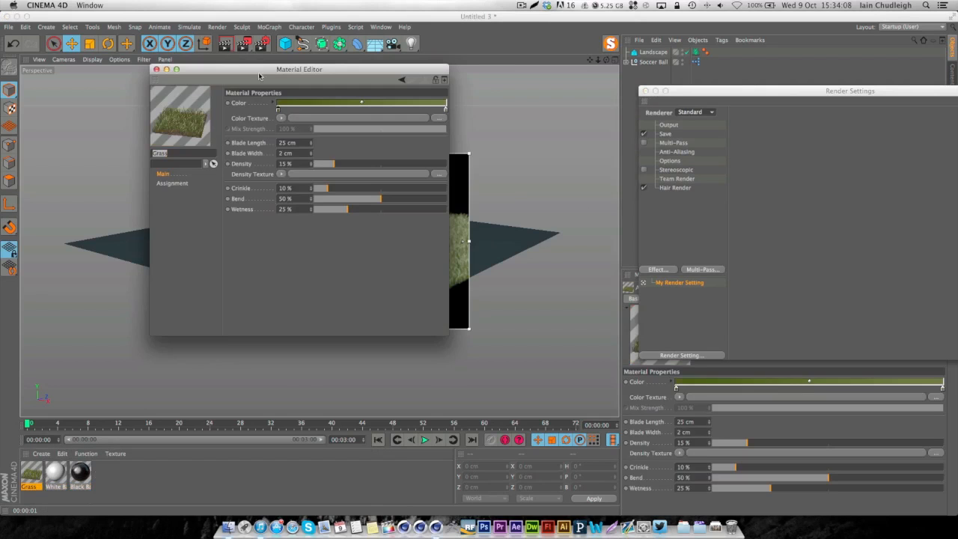
pyautogui.moveTo(259, 75); pyautogui.dragTo(630, 129)
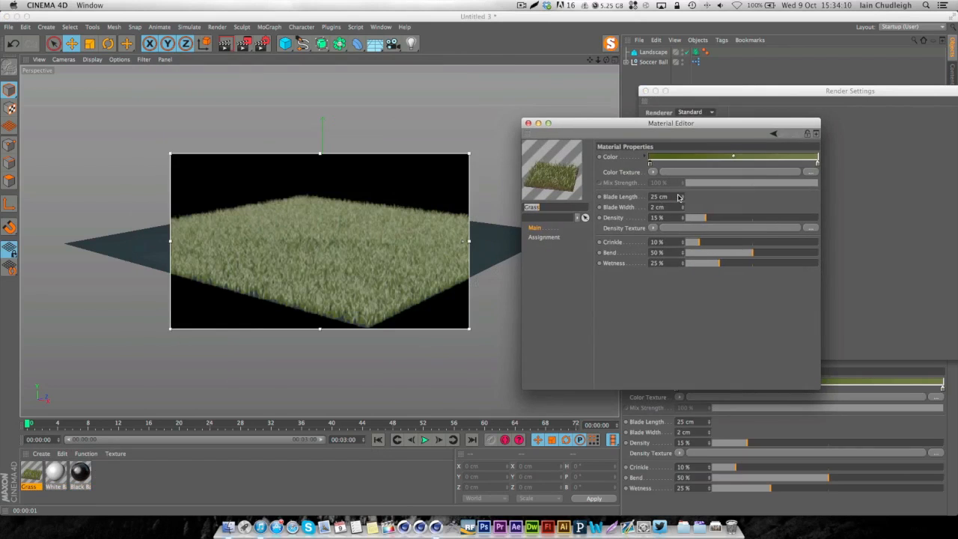
pyautogui.click(677, 196)
pyautogui.write('5')
pyautogui.press('Tab')
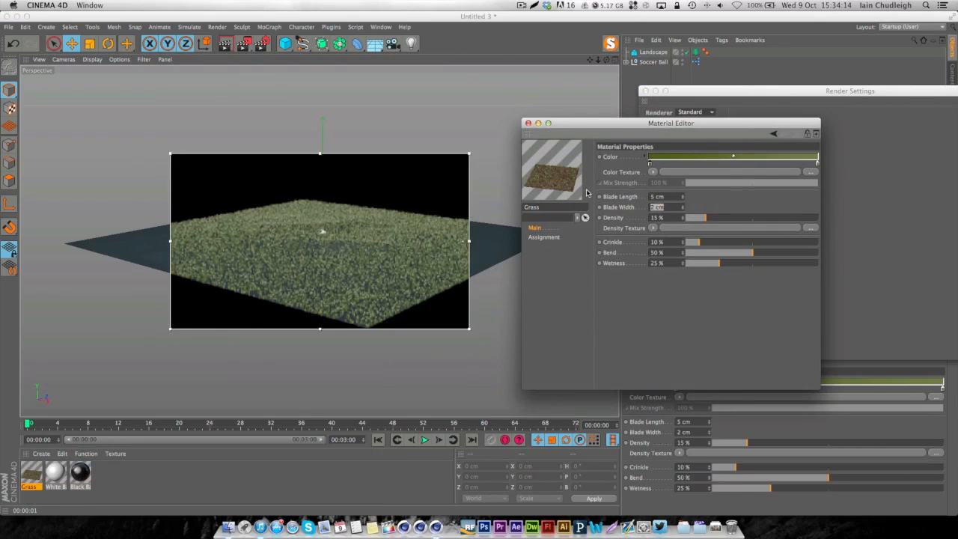
pyautogui.write('0.4')
pyautogui.press('Tab')
# Set the Grass material's density to 200%, bend to 42% and wetness to 69%.
pyautogui.write('100')
pyautogui.press('Return')
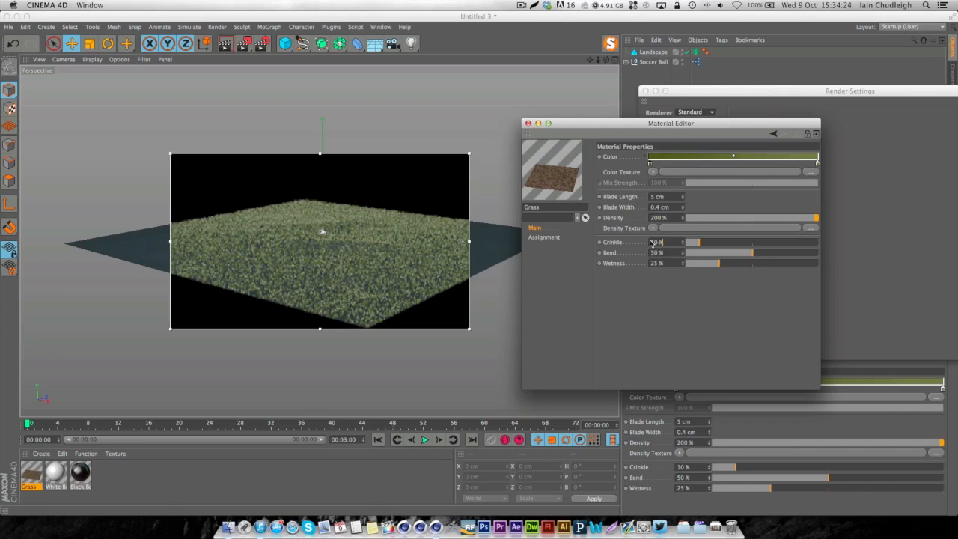
pyautogui.click(742, 255)
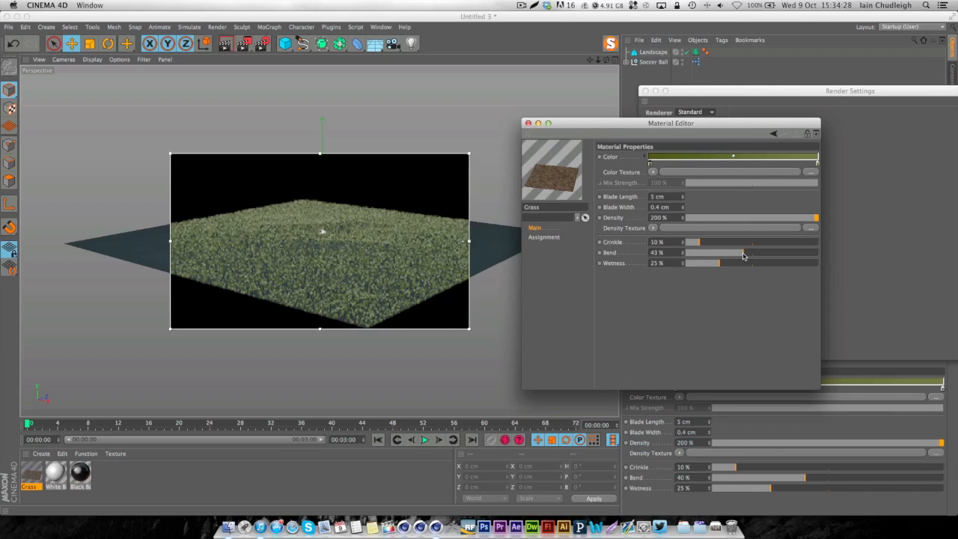
pyautogui.moveTo(718, 262); pyautogui.dragTo(778, 263)
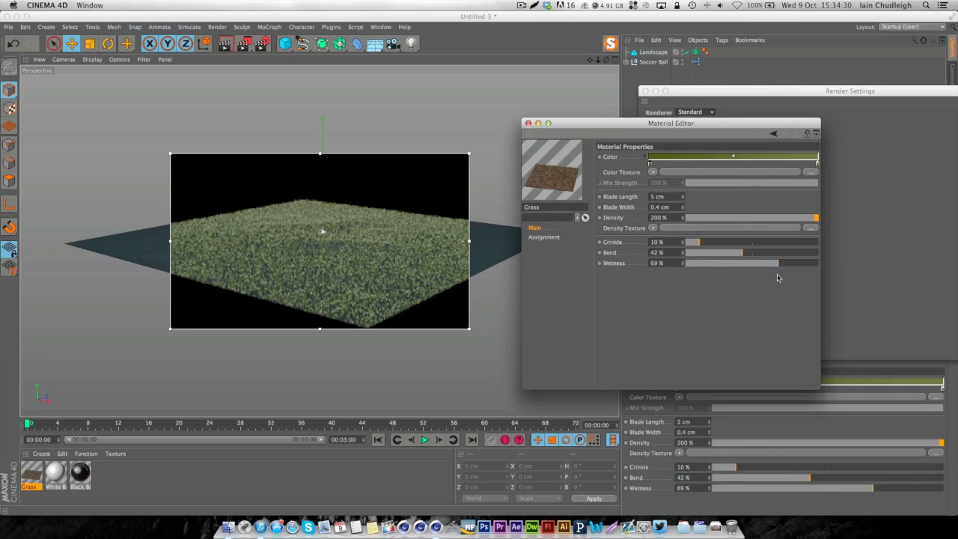
# Darken both end colors of the Grass color gradient to muted greens, and close the material and render settings windows.
pyautogui.doubleClick(650, 164)
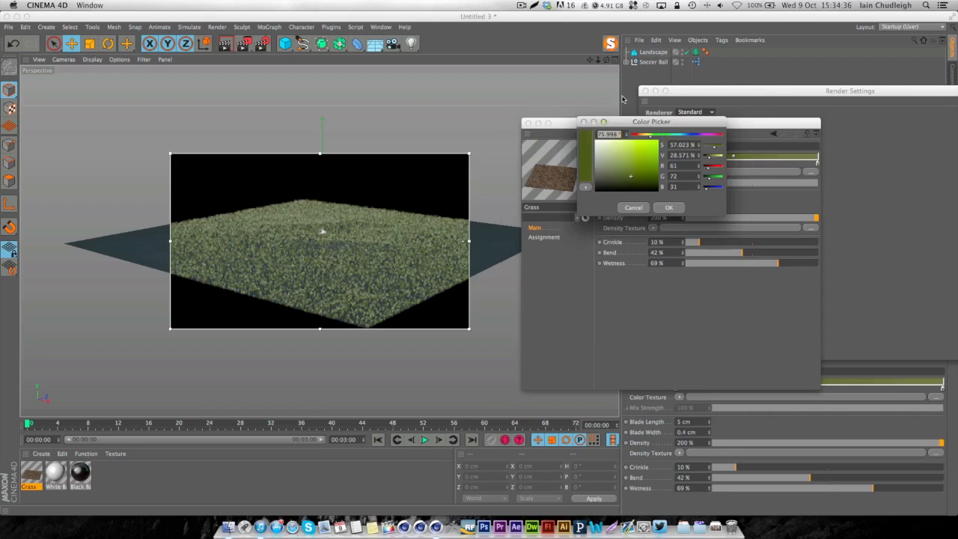
pyautogui.click(614, 185)
pyautogui.click(668, 208)
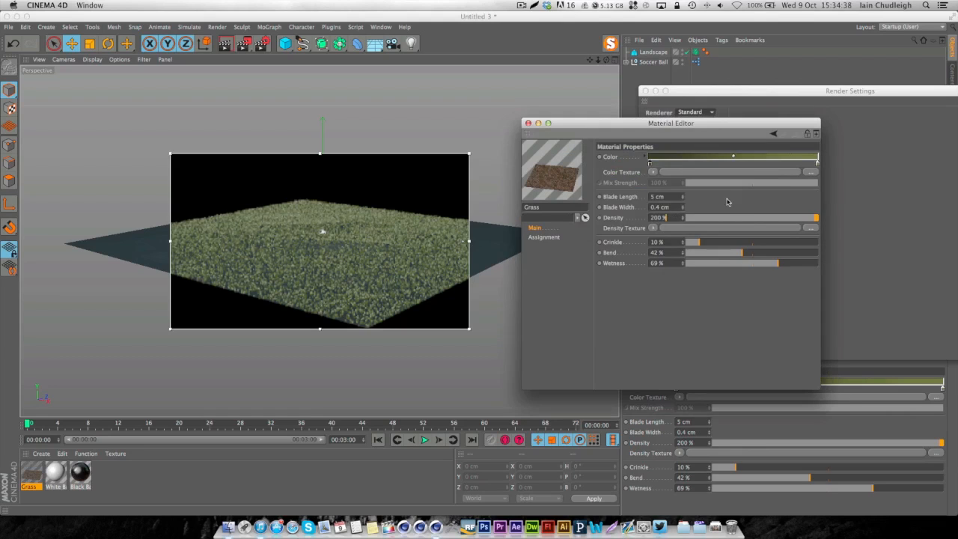
pyautogui.doubleClick(817, 164)
pyautogui.moveTo(790, 177); pyautogui.dragTo(777, 169)
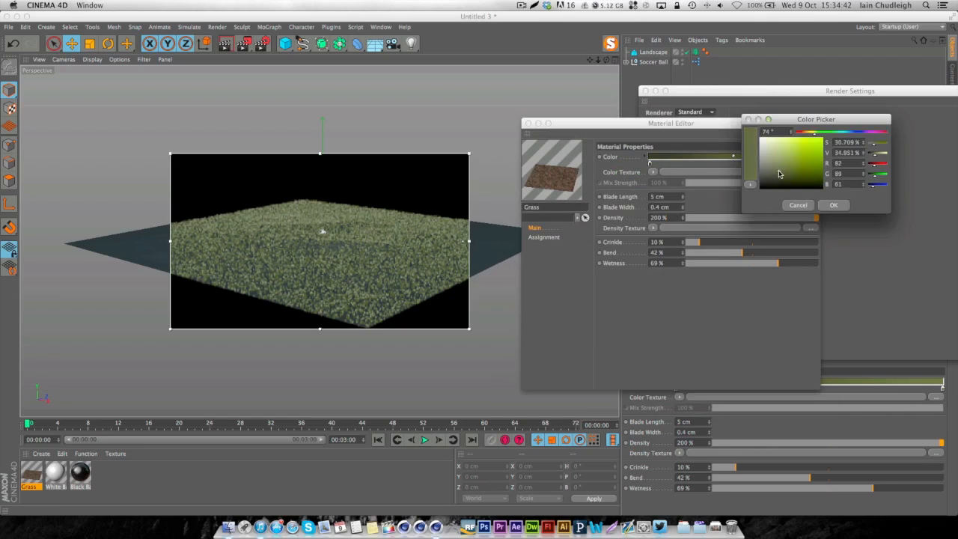
pyautogui.click(833, 205)
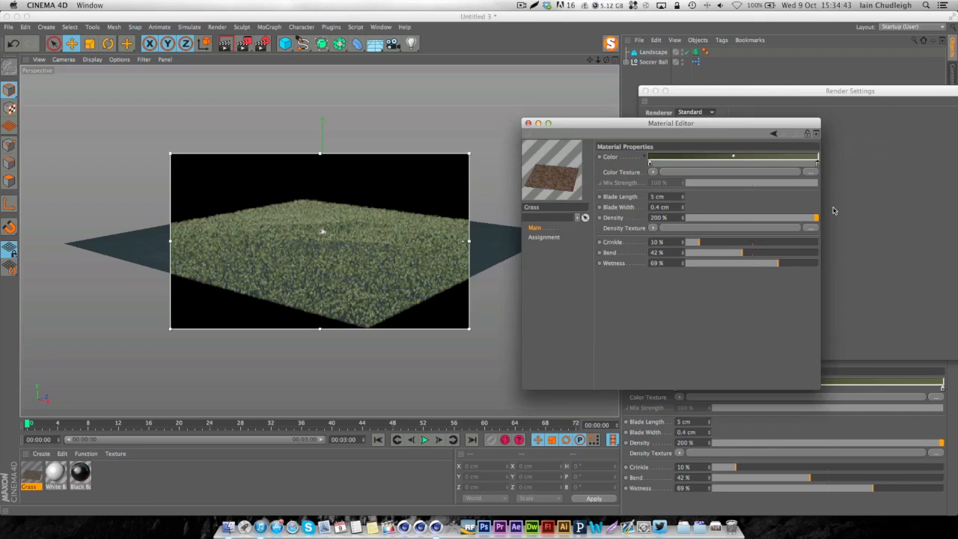
pyautogui.click(528, 124)
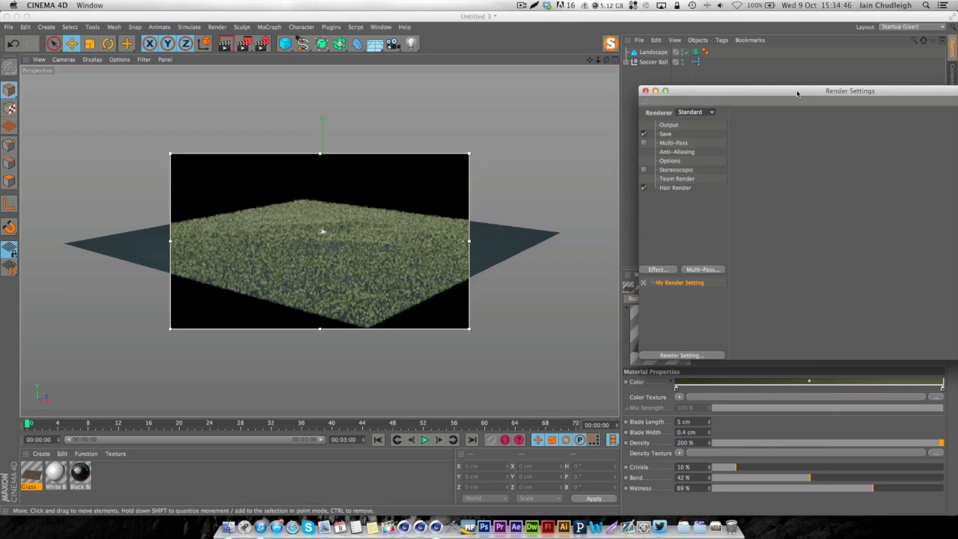
pyautogui.click(643, 91)
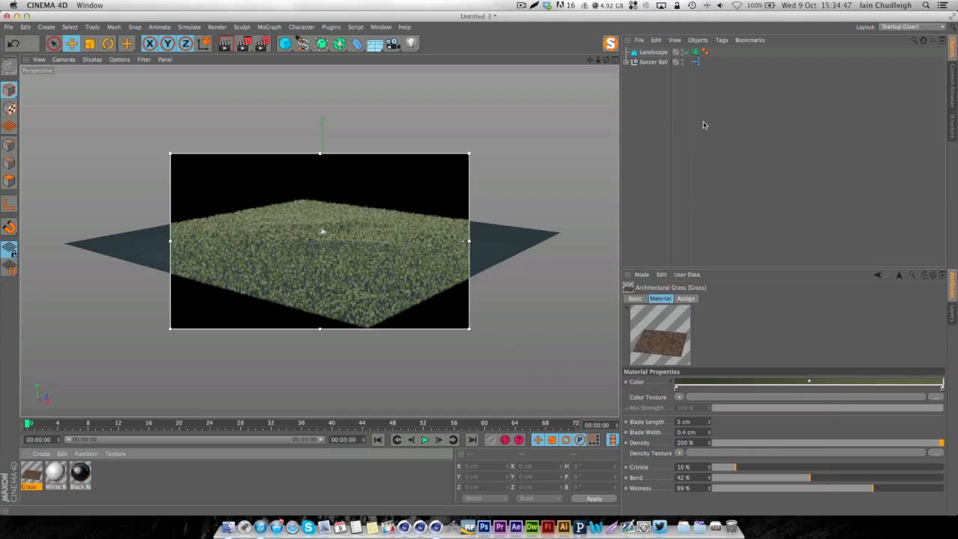
# Duplicate the Landscape's Grass tag and the Grass material, and link the material copy to the second tag.
pyautogui.click(704, 52)
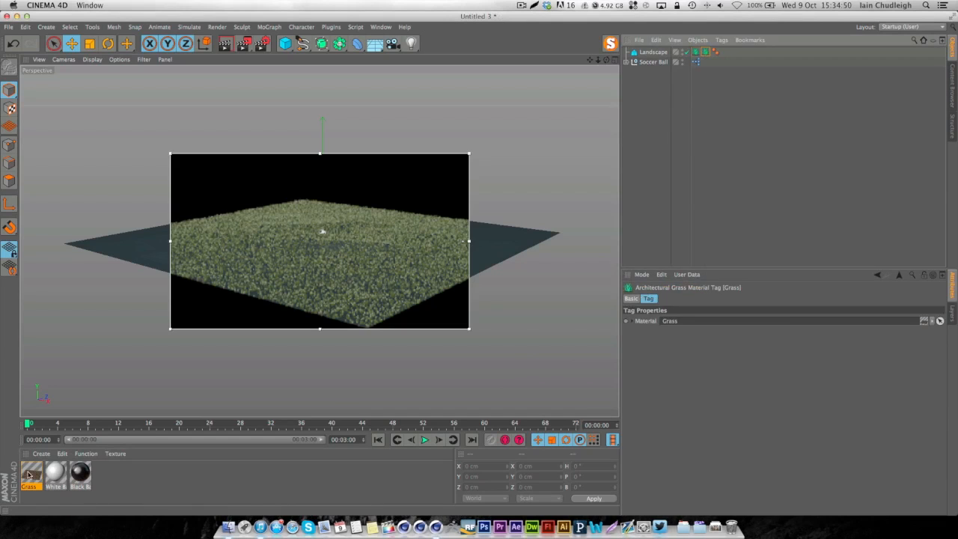
pyautogui.keyDown('ctrl'); pyautogui.moveTo(30, 472); pyautogui.dragTo(49, 476); pyautogui.keyUp('ctrl')
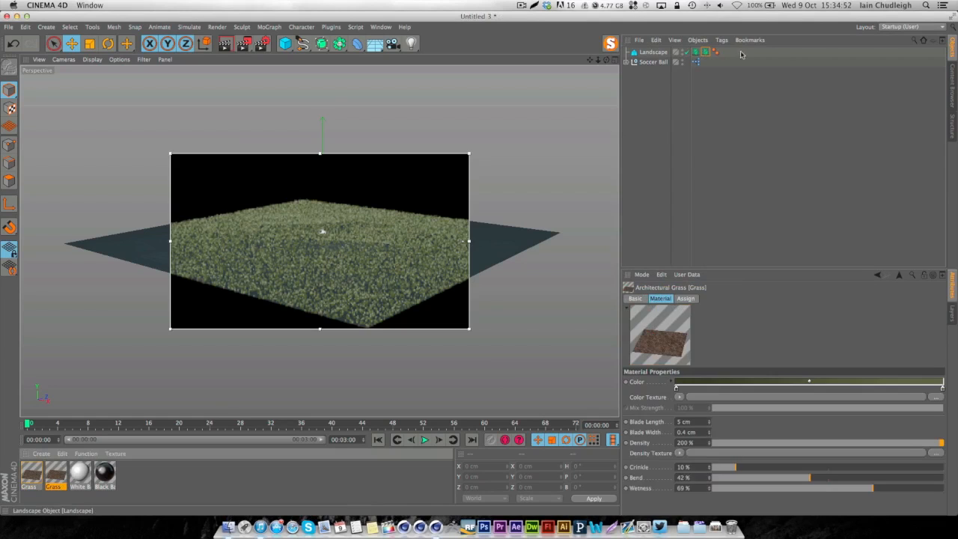
pyautogui.click(705, 52)
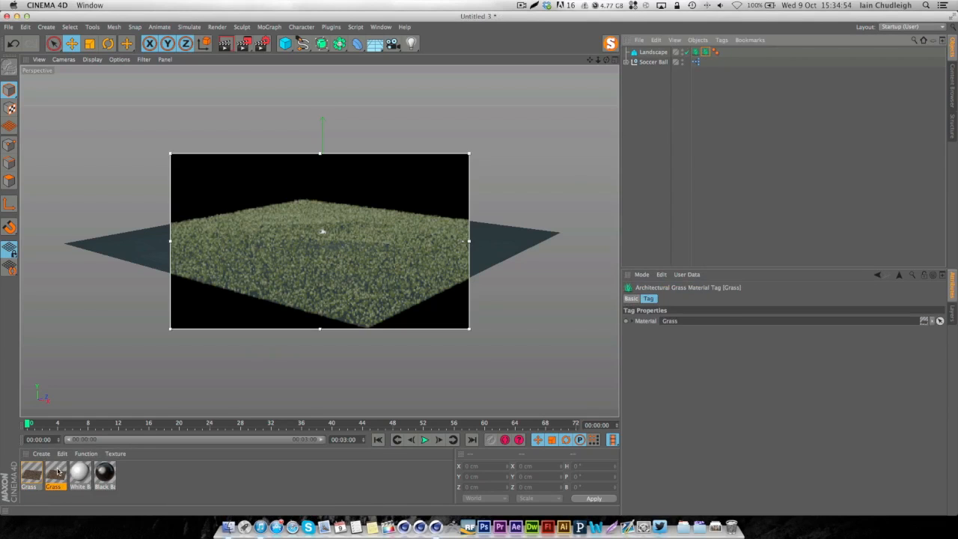
pyautogui.moveTo(57, 470); pyautogui.dragTo(701, 324)
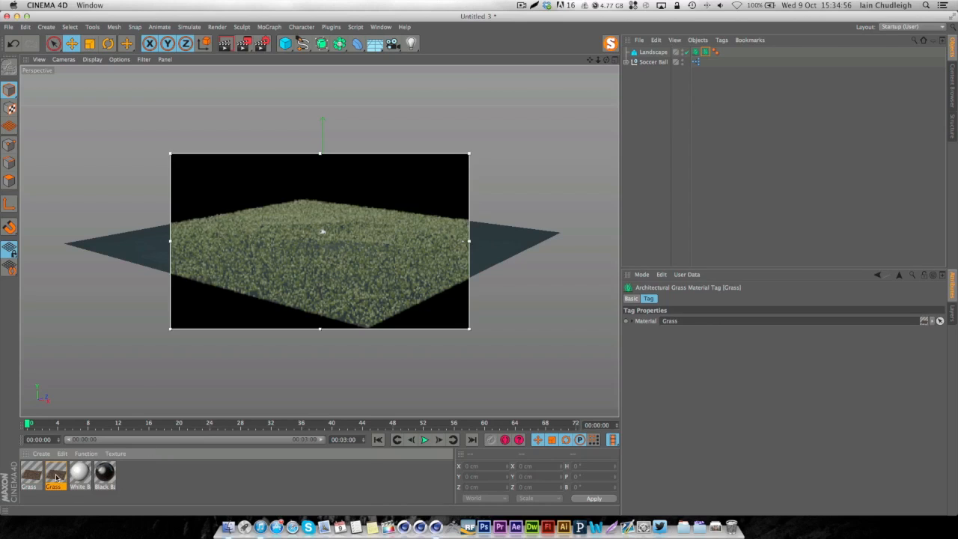
# Set the duplicated Grass material's blade length to 7 cm and close the material editor.
pyautogui.doubleClick(57, 474)
pyautogui.press('Tab')
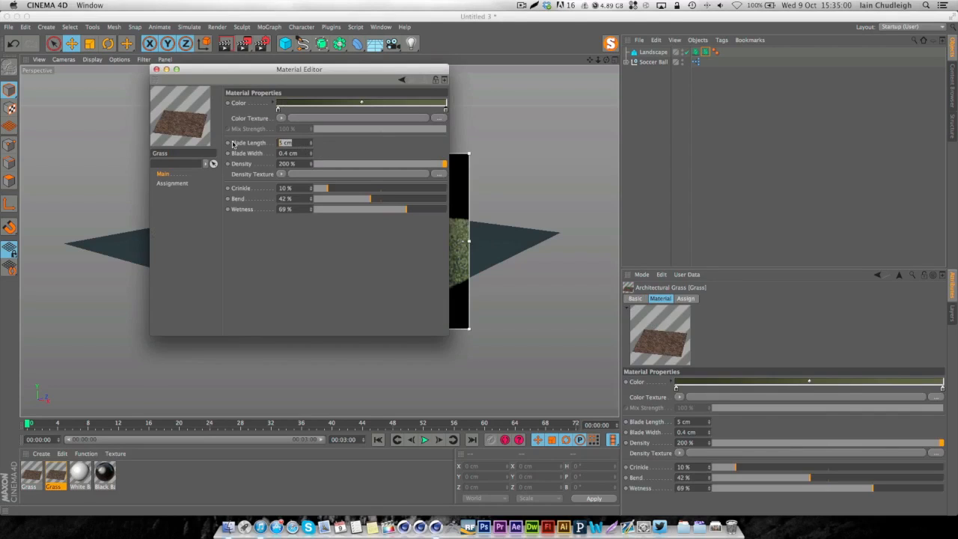
pyautogui.write('7')
pyautogui.press('Return')
pyautogui.moveTo(224, 80); pyautogui.dragTo(471, 86)
pyautogui.click(404, 77)
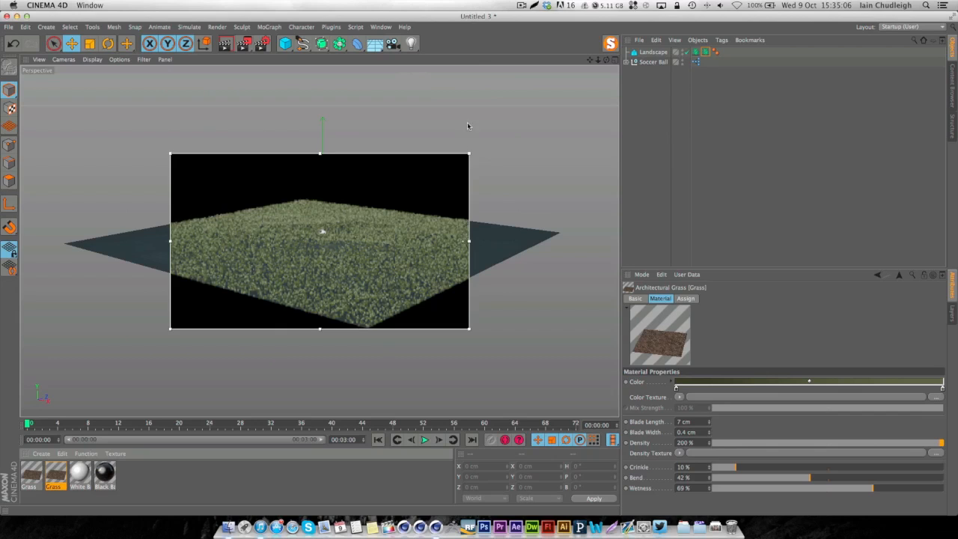
# Turn off the interactive render region and render the full perspective view to preview the grass.
pyautogui.click(465, 213)
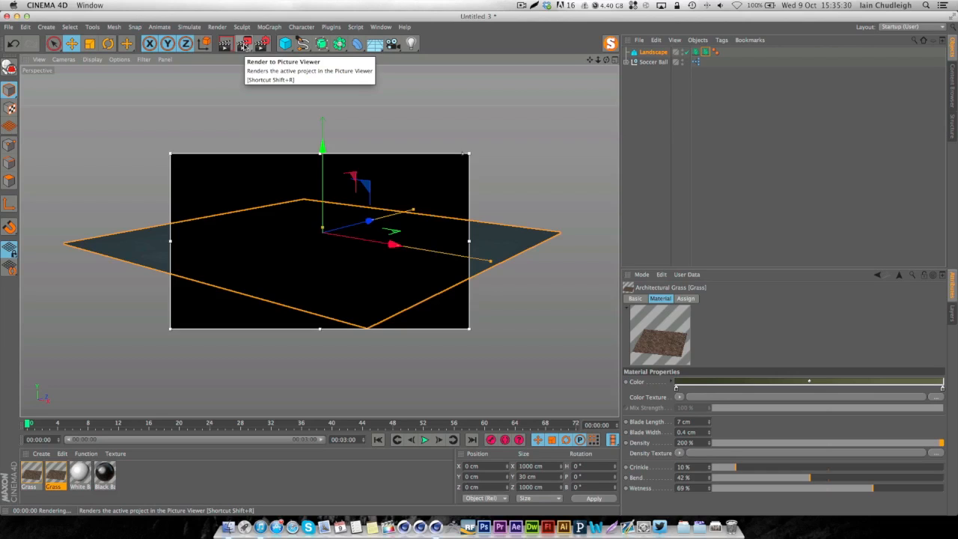
pyautogui.moveTo(244, 45); pyautogui.dragTo(277, 192)
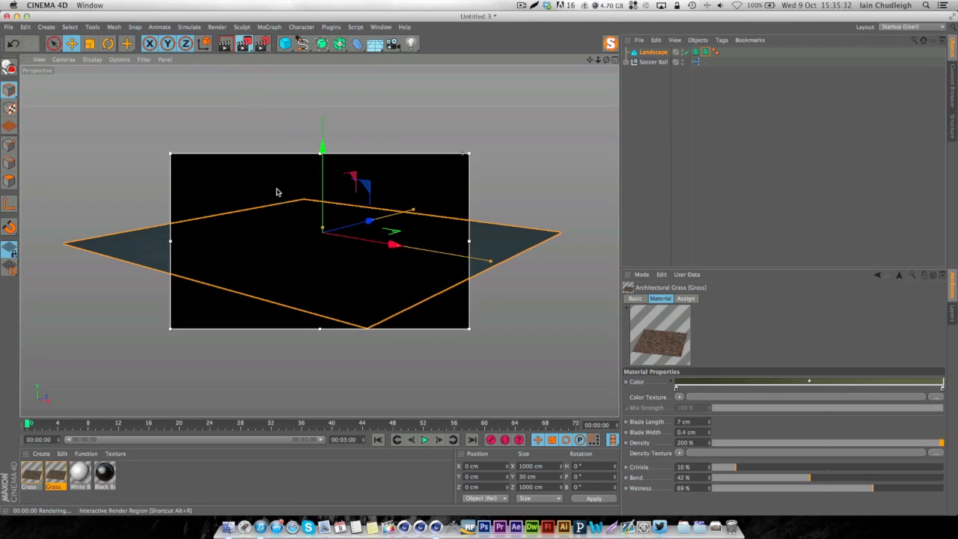
pyautogui.click(244, 44)
pyautogui.click(229, 46)
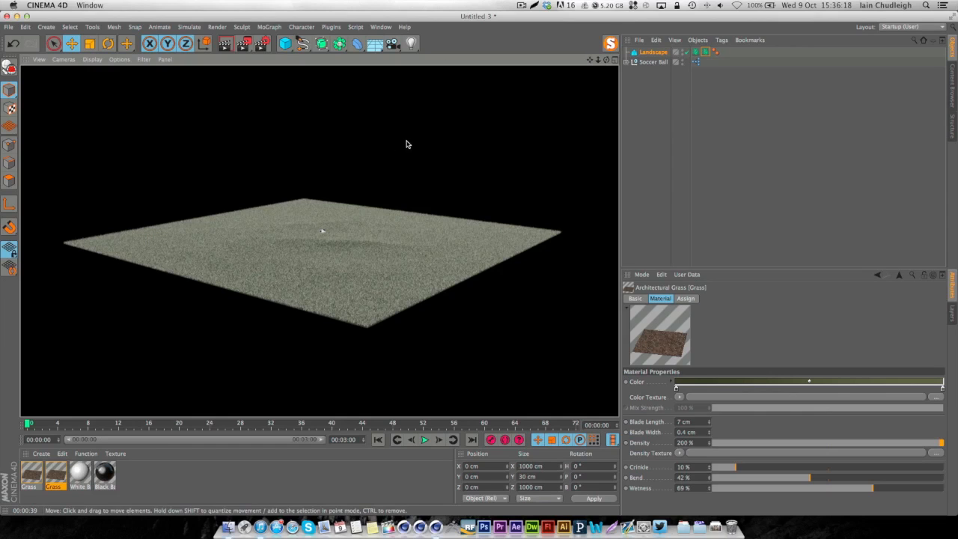
pyautogui.click(634, 129)
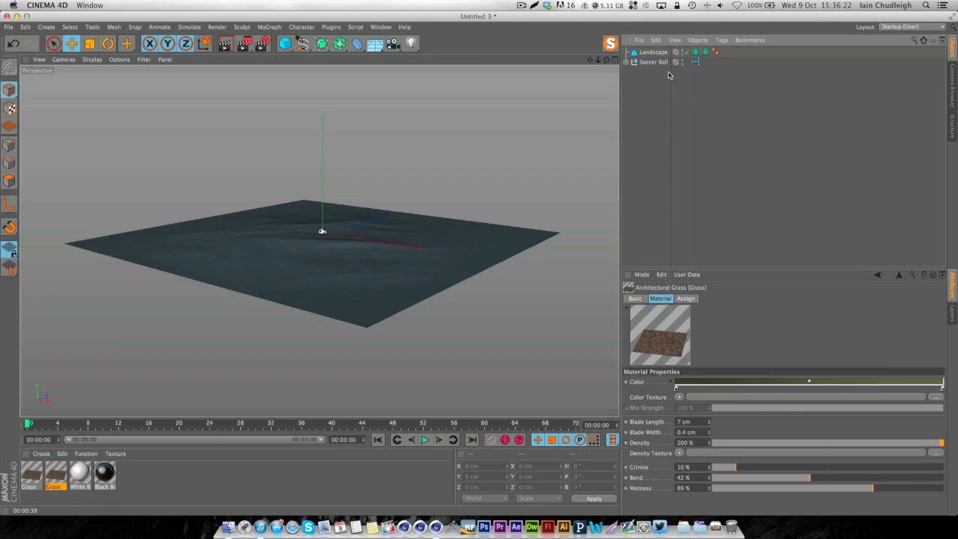
# Lower the Landscape object to about -9 cm in Y so the soccer ball sits on its surface.
pyautogui.click(648, 52)
pyautogui.scroll(8, 353, 196)
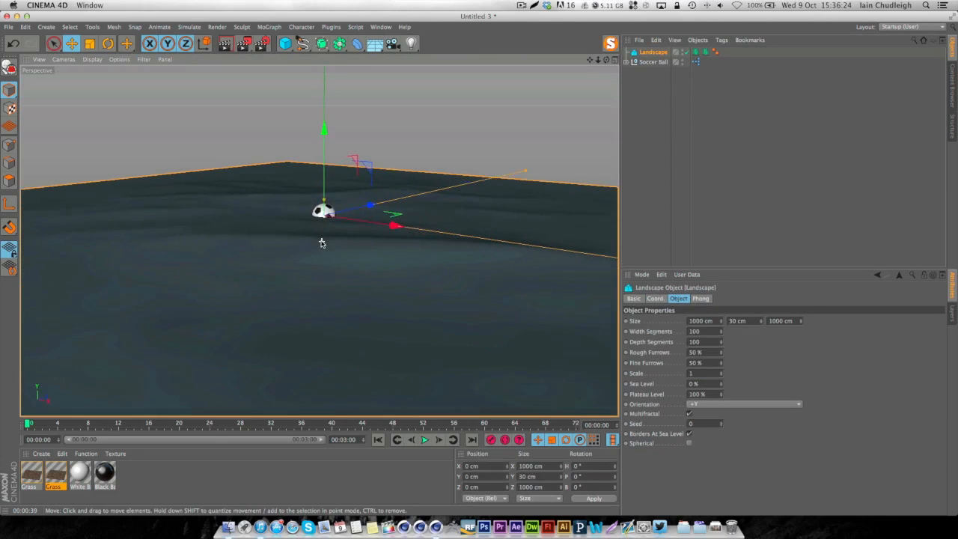
pyautogui.moveTo(325, 111); pyautogui.dragTo(240, 196)
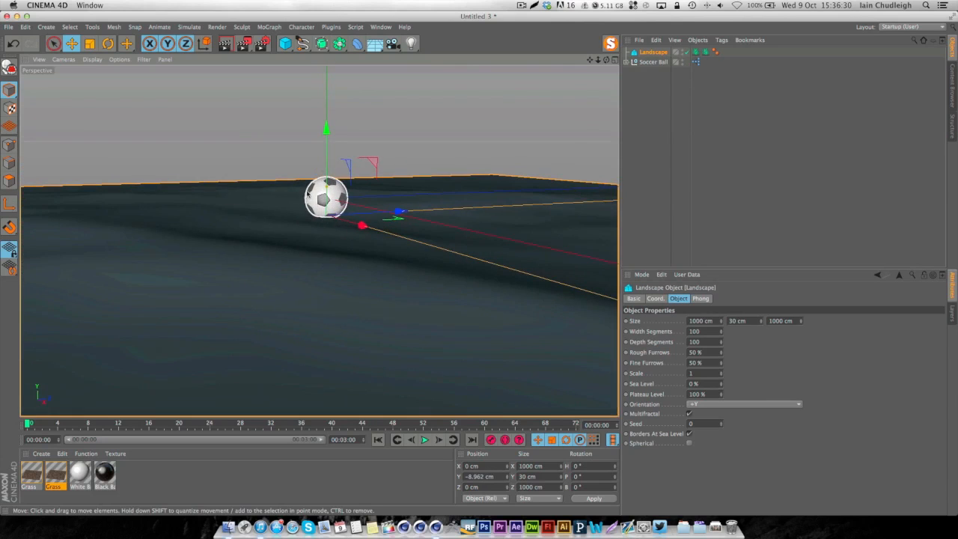
# Delete the second Grass tag from the Landscape object.
pyautogui.click(704, 51)
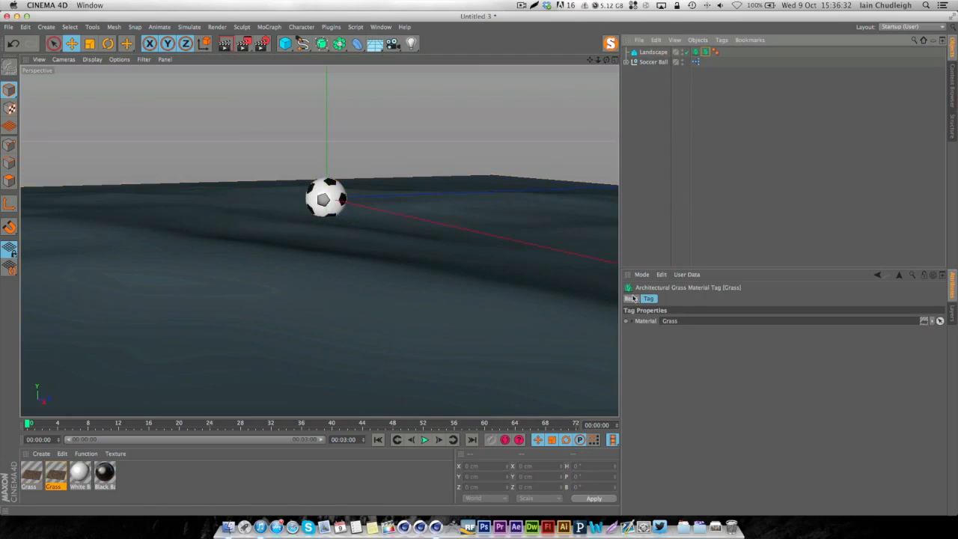
pyautogui.click(630, 298)
pyautogui.click(689, 122)
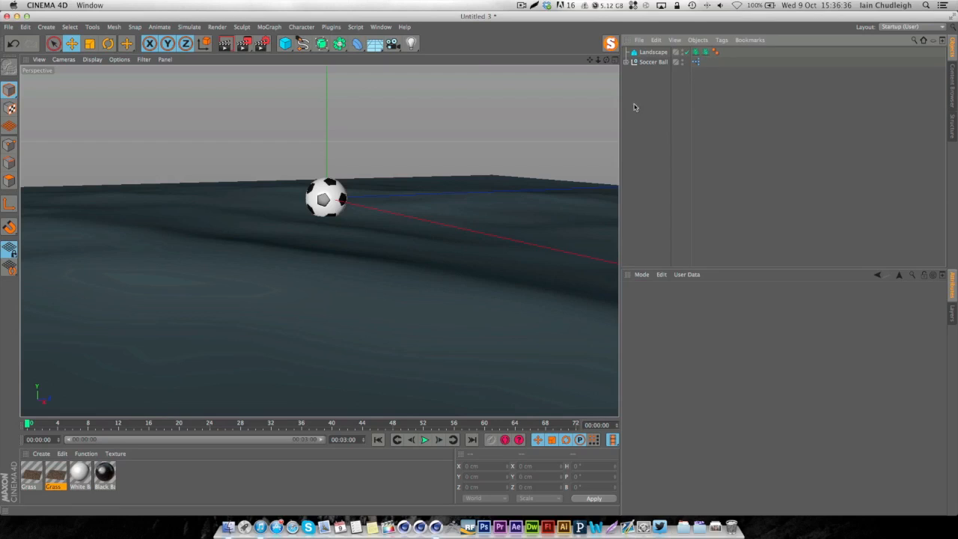
pyautogui.click(705, 53)
pyautogui.press('Delete')
# Reduce the original Grass material's density to 61% and render the view around the ball.
pyautogui.click(30, 469)
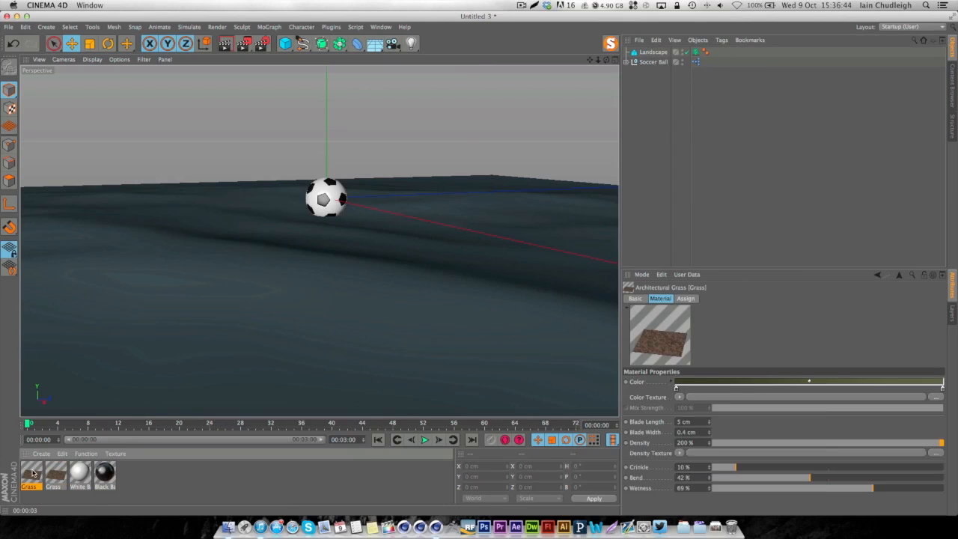
pyautogui.doubleClick(32, 472)
pyautogui.moveTo(375, 164); pyautogui.dragTo(395, 164)
pyautogui.press('super+w')
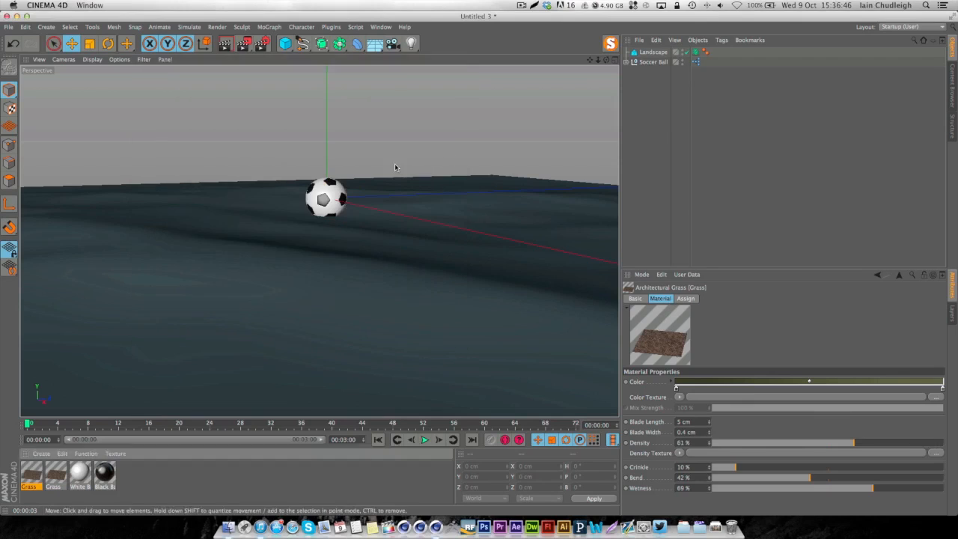
pyautogui.press('super+r')
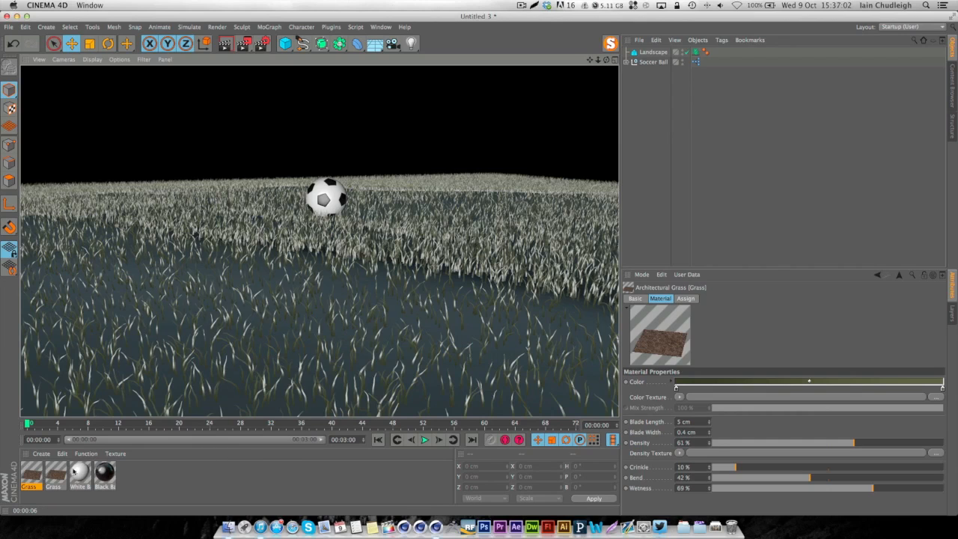
# Set the density of both Grass materials to 140% together and close the material editor.
pyautogui.doubleClick(28, 477)
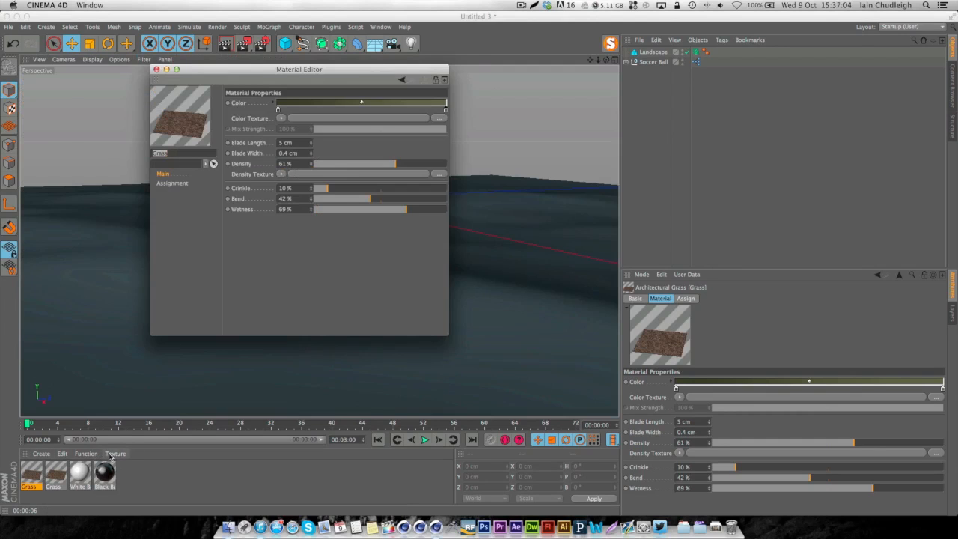
pyautogui.keyDown('shift'); pyautogui.click(58, 471); pyautogui.keyUp('shift')
pyautogui.click(289, 164)
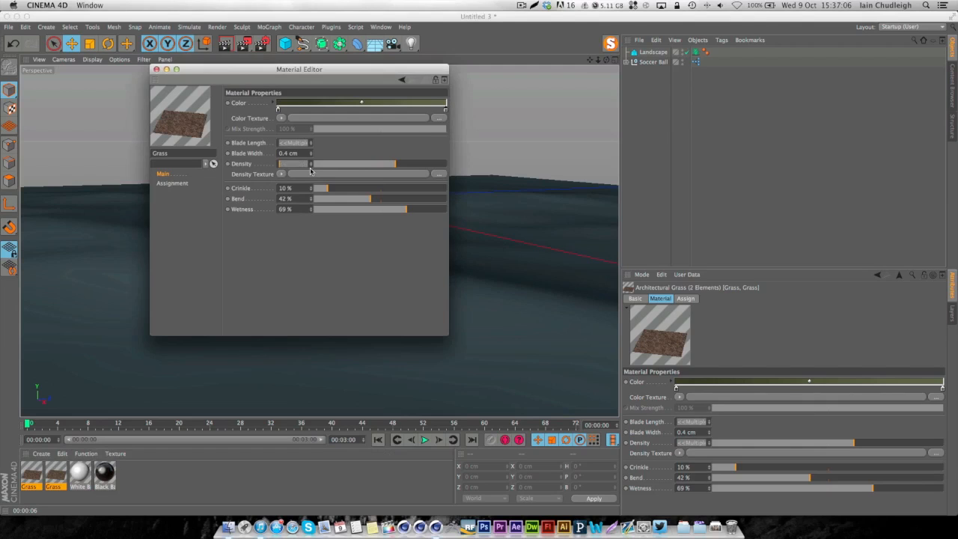
pyautogui.write('140')
pyautogui.press('Return')
pyautogui.press('super+w')
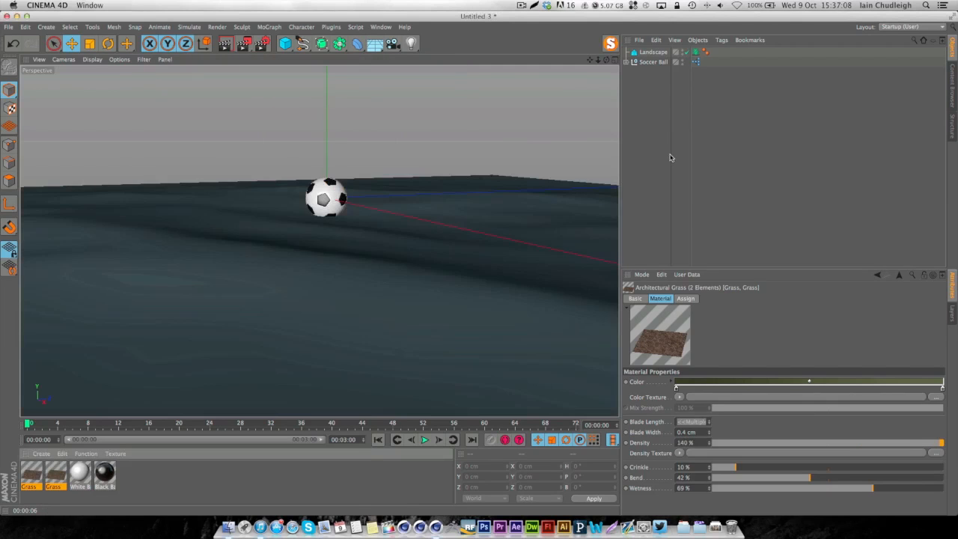
# Add a Torus primitive to the scene, encircling the soccer ball on the landscape.
pyautogui.scroll(-6, 460, 239)
pyautogui.keyDown('alt'); pyautogui.moveTo(421, 232); pyautogui.dragTo(422, 270); pyautogui.keyUp('alt')
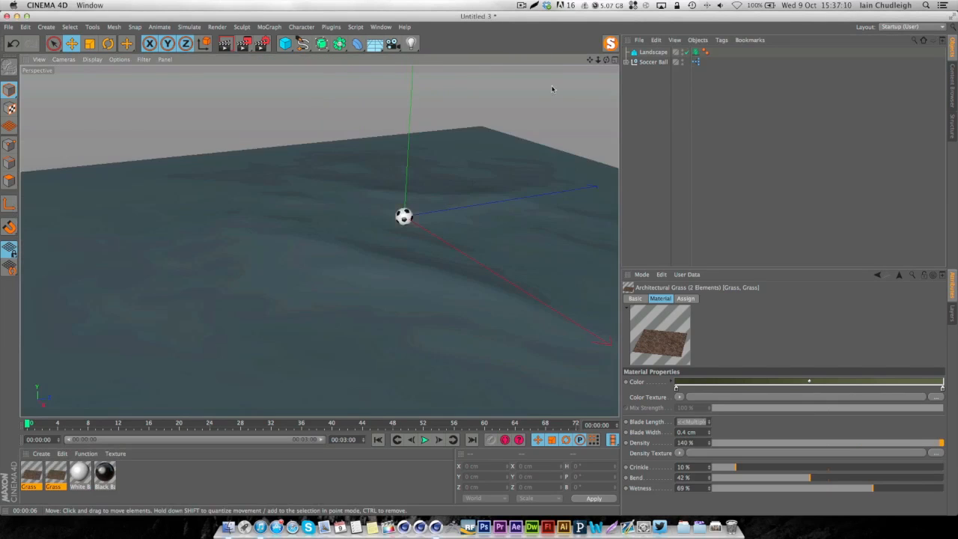
pyautogui.moveTo(590, 61); pyautogui.dragTo(487, 89)
pyautogui.moveTo(264, 356)
pyautogui.keyDown('alt'); pyautogui.mouseDown()
pyautogui.moveTo(266, 339)
pyautogui.moveTo(264, 352)
pyautogui.mouseUp(); pyautogui.keyUp('alt')
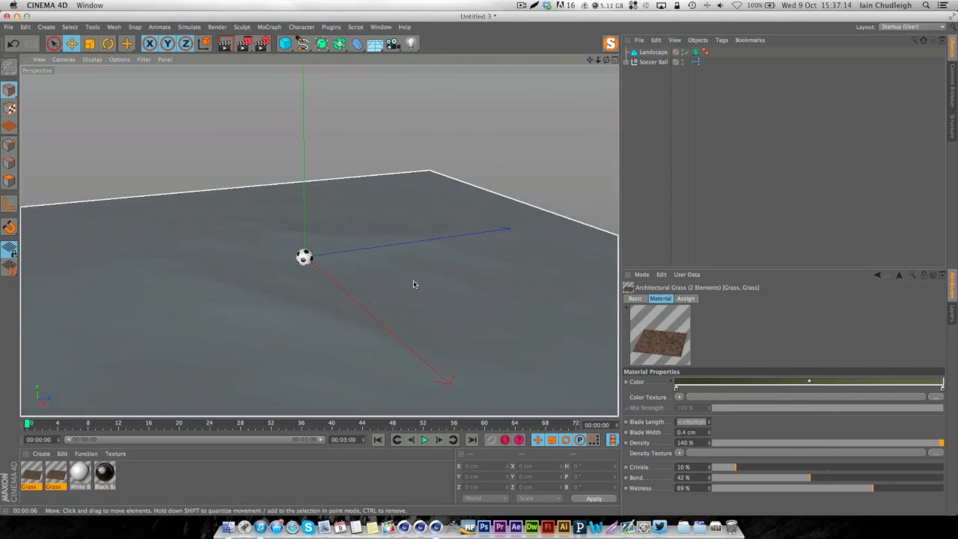
pyautogui.click(652, 52)
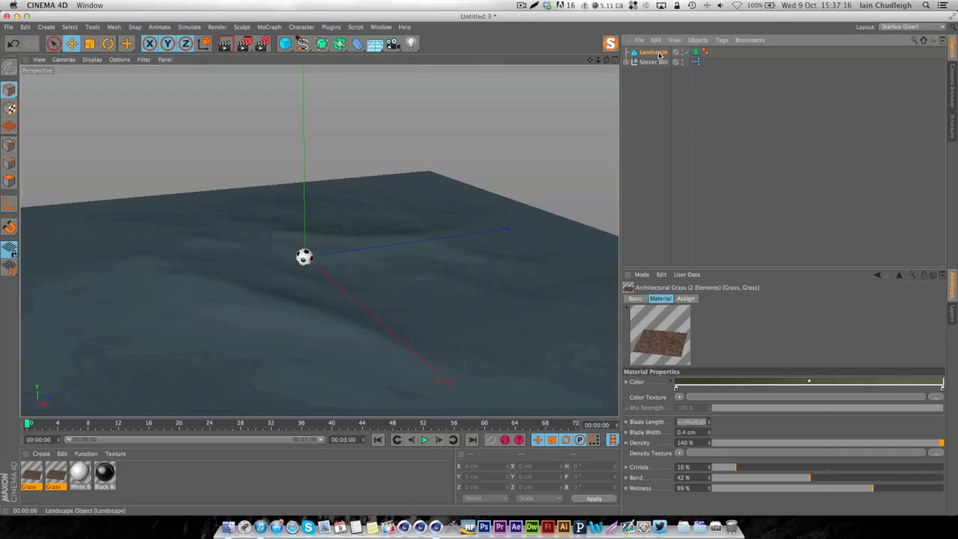
pyautogui.click(719, 163)
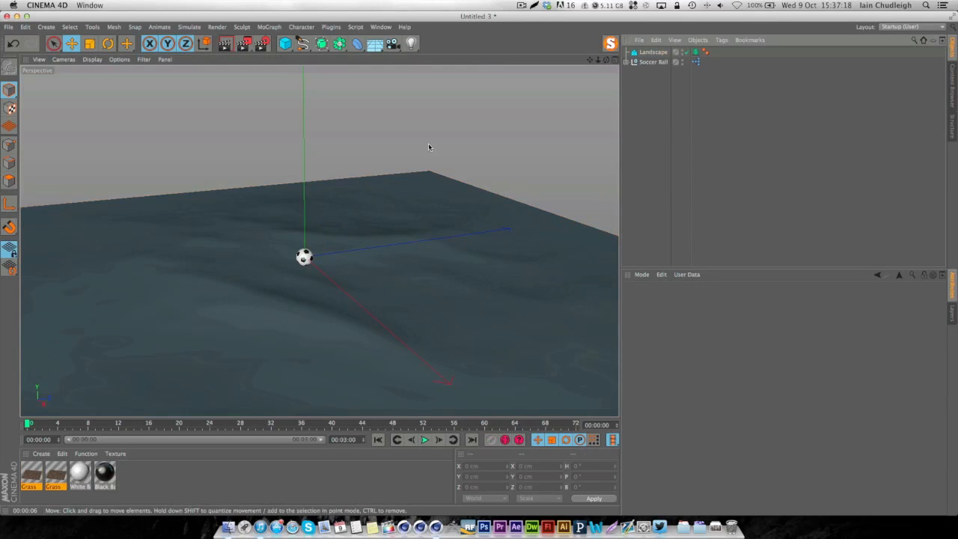
pyautogui.click(285, 43)
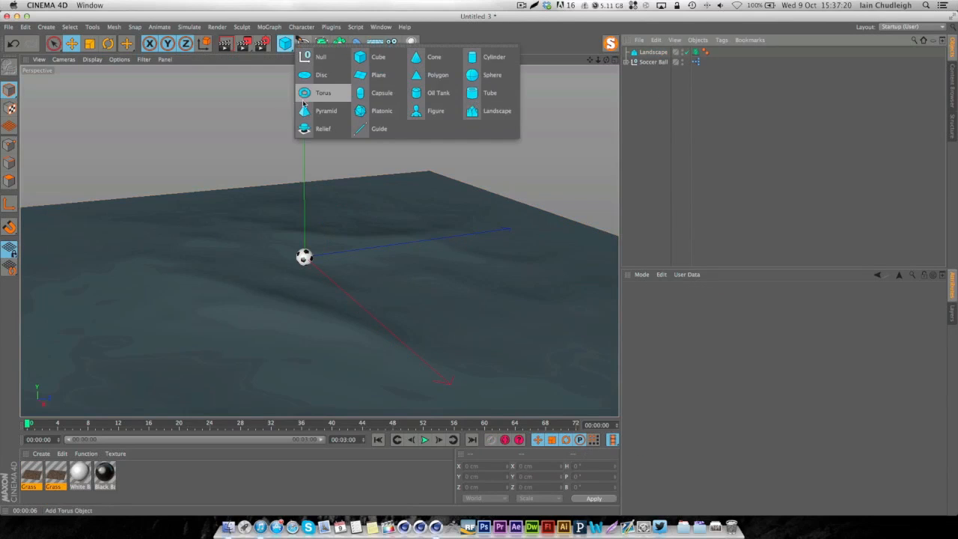
pyautogui.click(343, 93)
pyautogui.moveTo(348, 274)
pyautogui.keyDown('alt'); pyautogui.mouseDown()
pyautogui.moveTo(325, 254)
pyautogui.moveTo(362, 284)
pyautogui.mouseUp(); pyautogui.keyUp('alt')
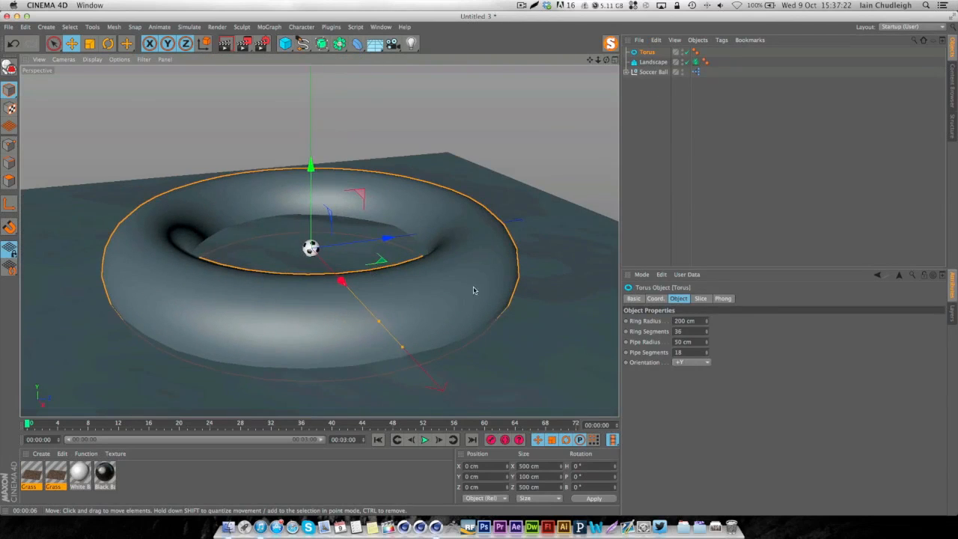
# Set the torus's pipe radius to 35 cm and lower it to about -28 cm in Y, partly into the landscape.
pyautogui.click(696, 342)
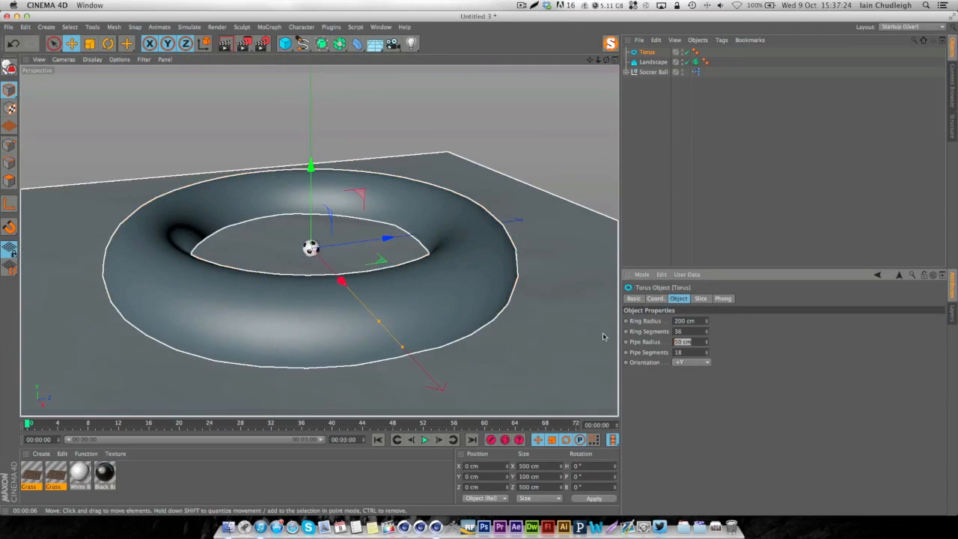
pyautogui.write('30')
pyautogui.press('Return')
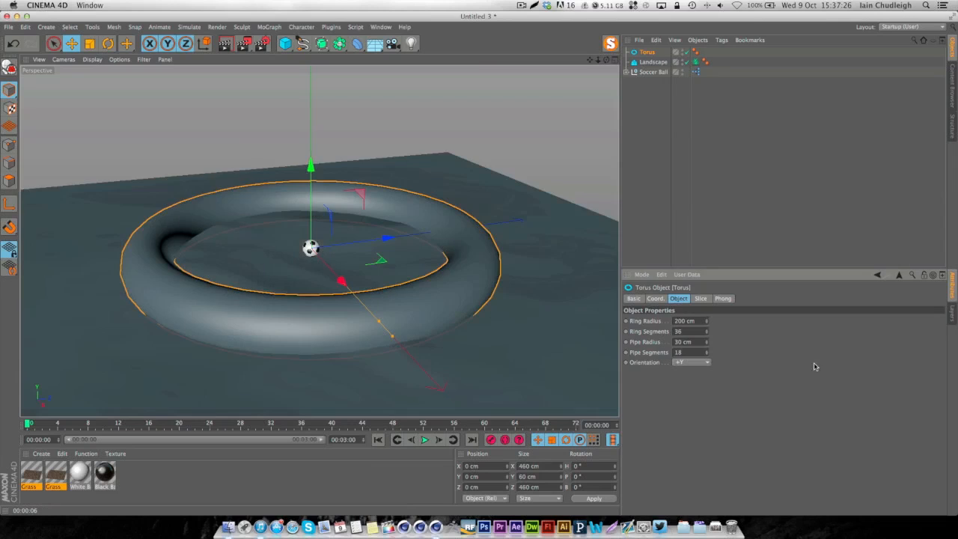
pyautogui.moveTo(692, 344); pyautogui.dragTo(638, 344)
pyautogui.write('35')
pyautogui.press('Return')
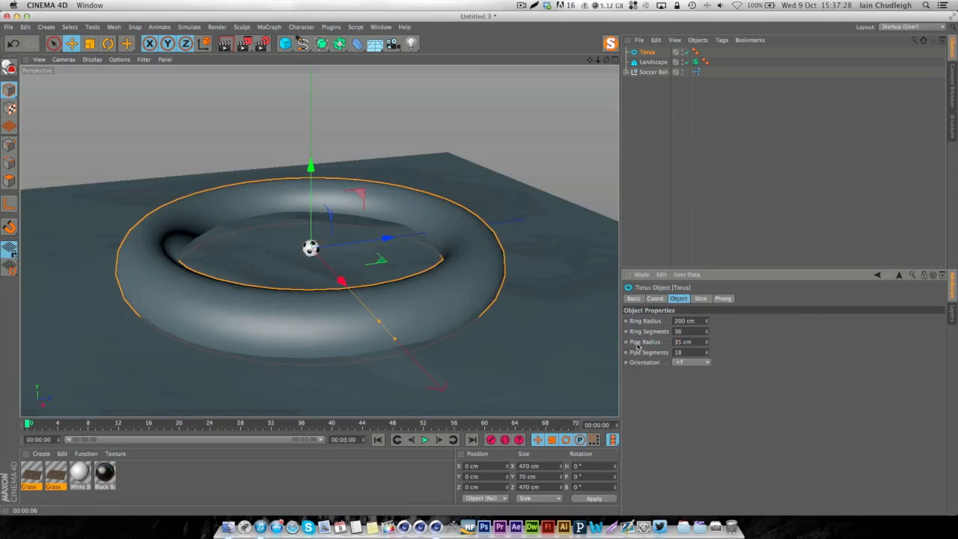
pyautogui.moveTo(310, 166); pyautogui.dragTo(310, 187)
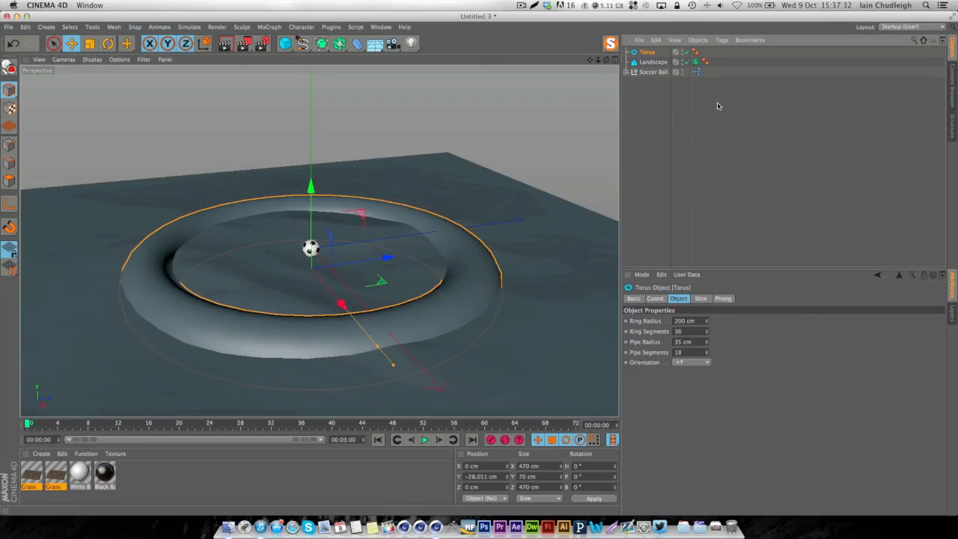
# Add a Collision deformer and make it a child of the Landscape object.
pyautogui.click(652, 62)
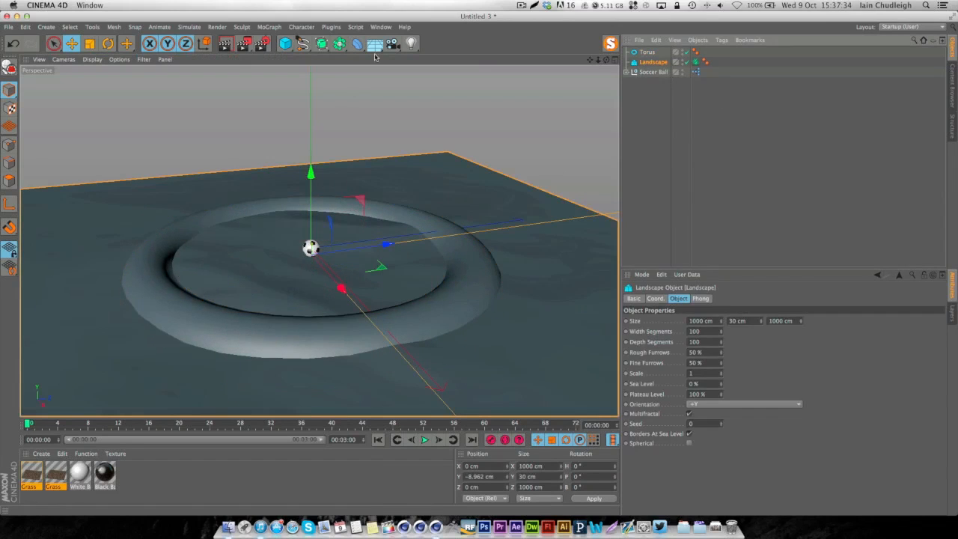
pyautogui.moveTo(357, 43); pyautogui.dragTo(630, 147)
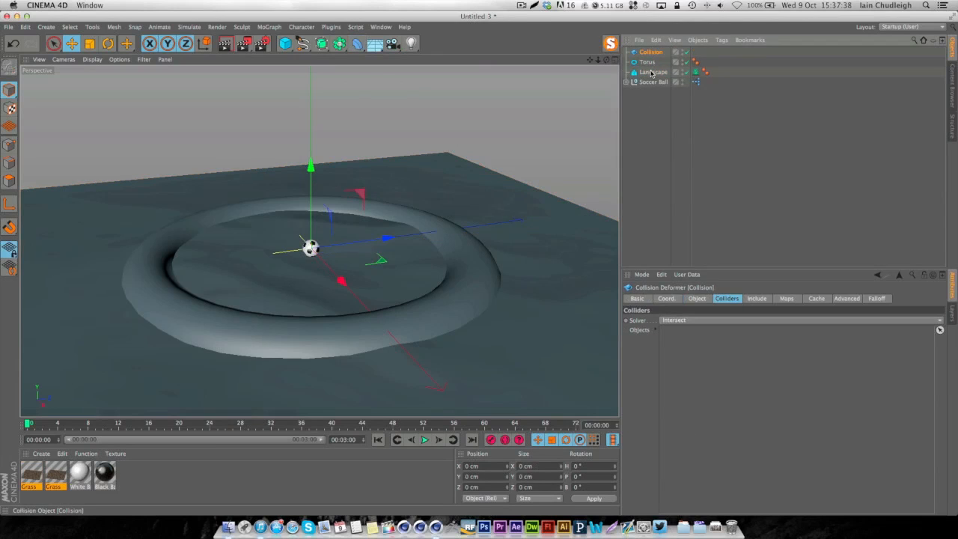
pyautogui.moveTo(650, 72); pyautogui.dragTo(652, 74)
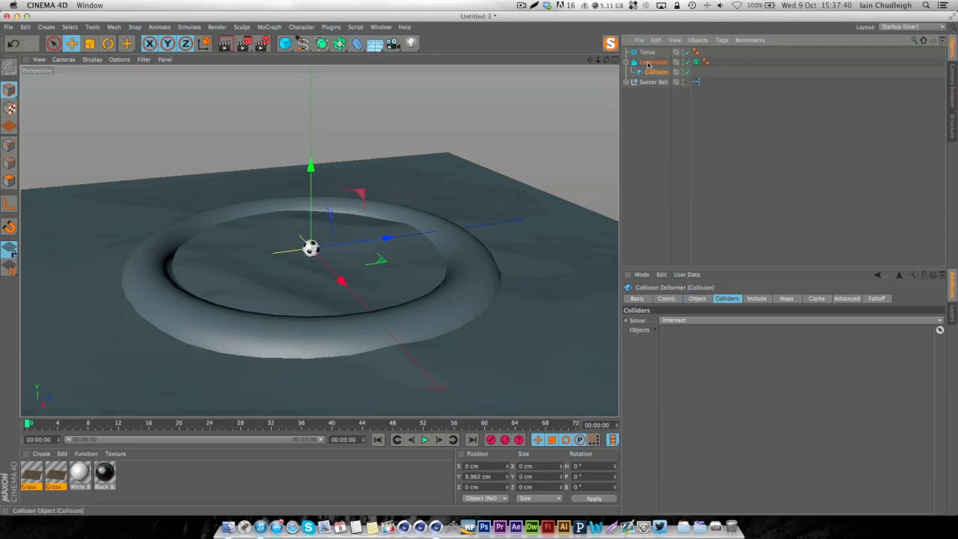
# Set the Collision deformer's collider solver to Inside (Stretch).
pyautogui.click(728, 299)
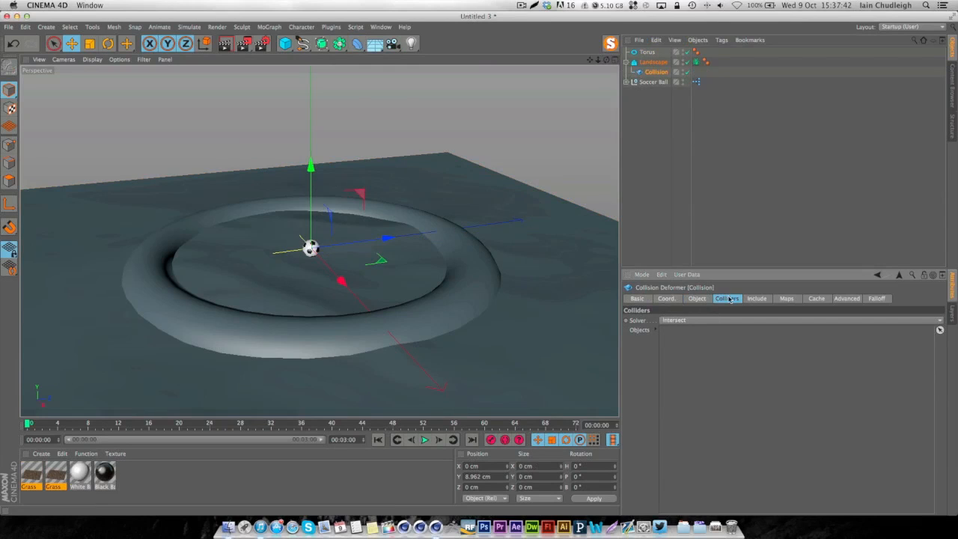
pyautogui.click(660, 321)
pyautogui.click(677, 340)
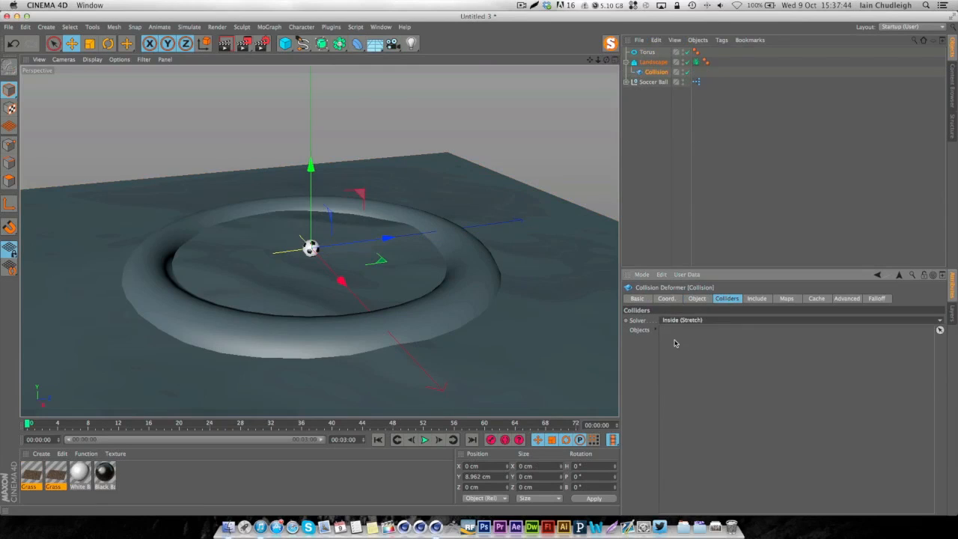
# Assign the Torus as the Collision deformer's collider object and hide the torus mesh so only its terrain deformation shows.
pyautogui.moveTo(646, 51); pyautogui.dragTo(731, 425)
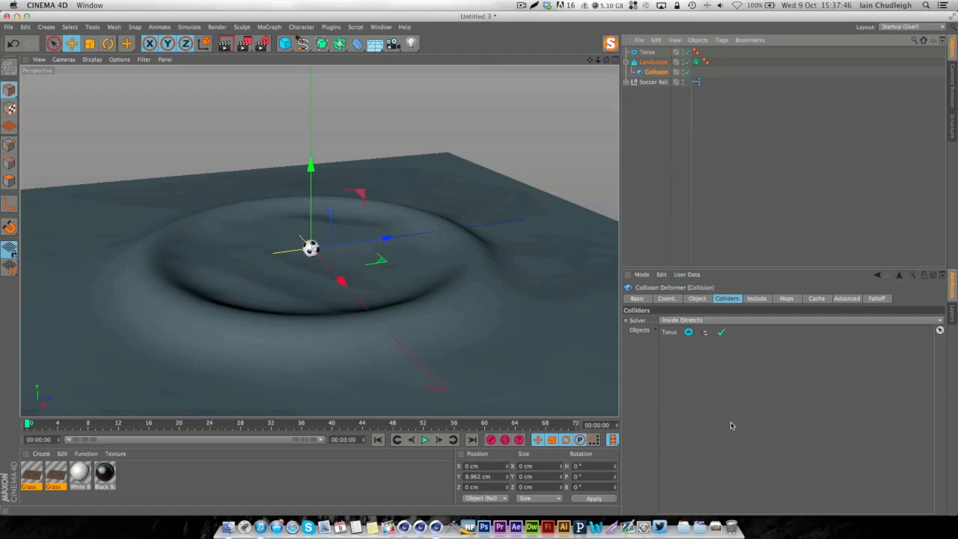
pyautogui.click(647, 52)
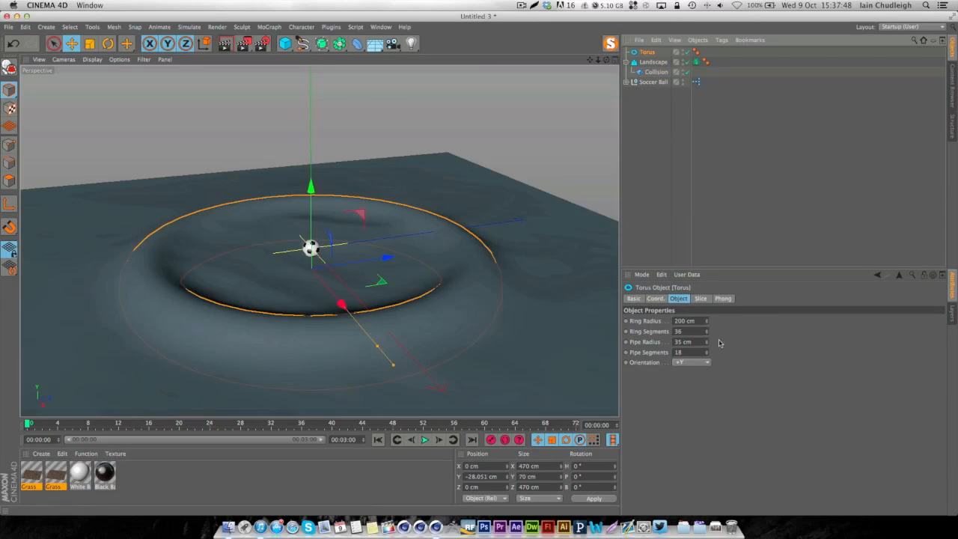
pyautogui.moveTo(706, 326); pyautogui.dragTo(676, 26)
pyautogui.keyDown('alt'); pyautogui.doubleClick(682, 52); pyautogui.keyUp('alt')
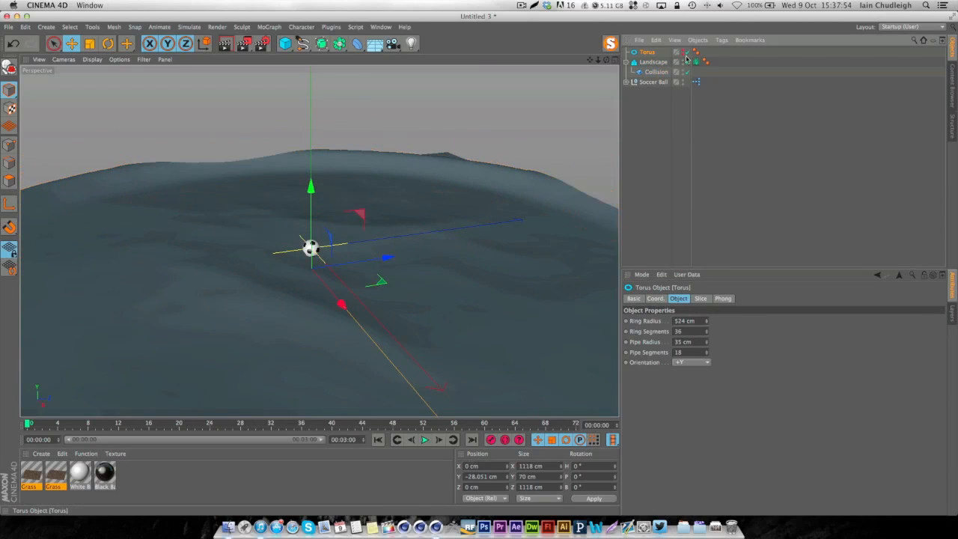
# Reduce the torus's ring radius to 0 cm, then enlarge it to 424 cm.
pyautogui.moveTo(707, 323); pyautogui.dragTo(707, 380)
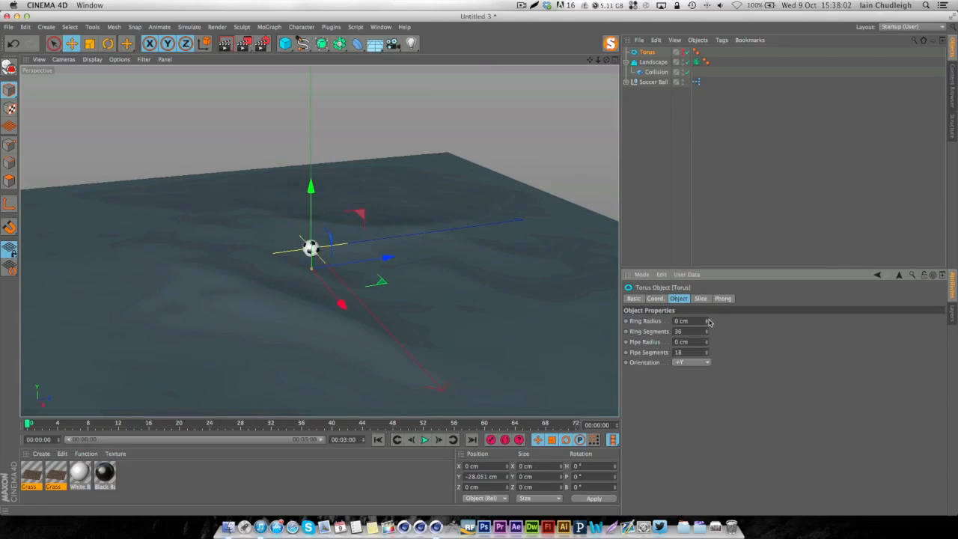
pyautogui.moveTo(709, 322); pyautogui.dragTo(710, 294)
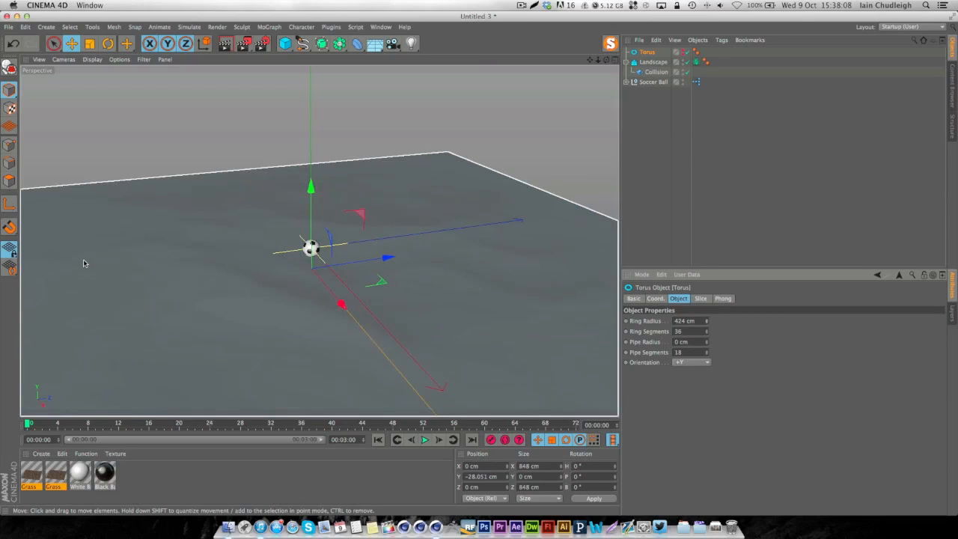
# Add an XPresso tag to the Torus.
pyautogui.rightClick(646, 54)
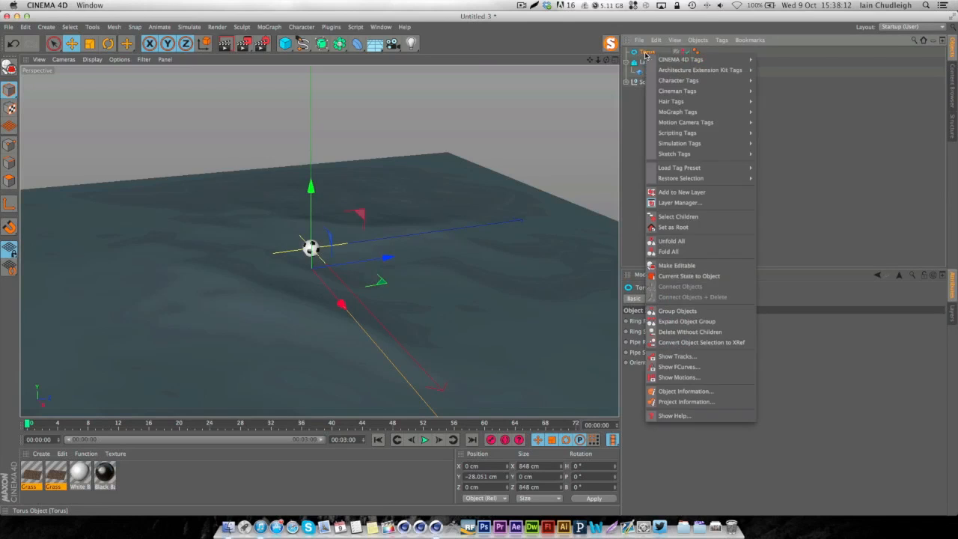
pyautogui.moveTo(696, 59)
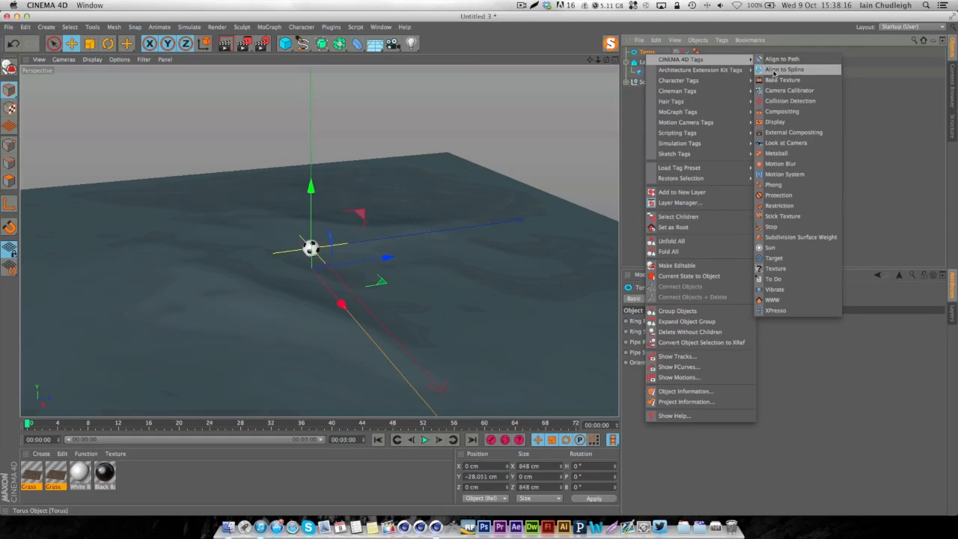
pyautogui.click(775, 310)
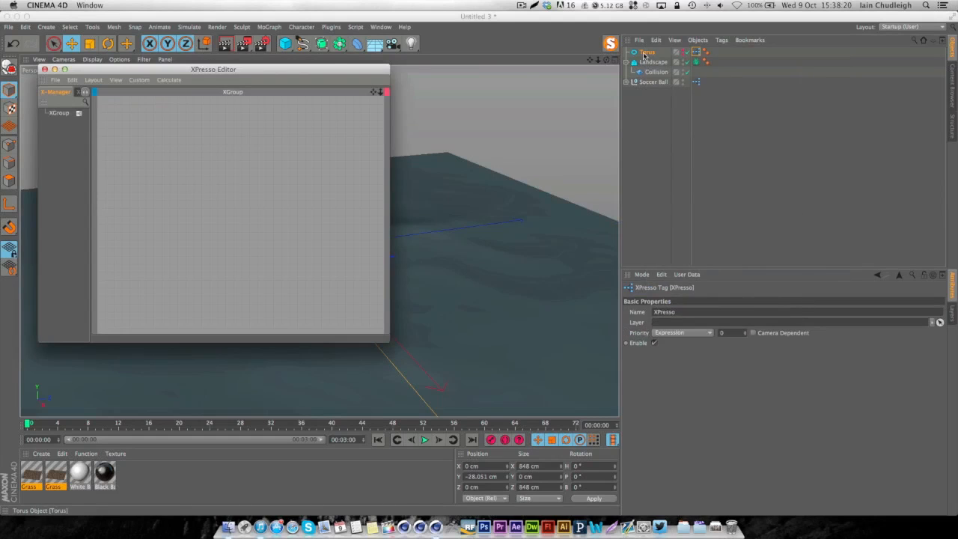
# Place a Torus node in the XPresso graph, give it a Pipe Radius input port and enlarge the node.
pyautogui.moveTo(645, 53); pyautogui.dragTo(276, 169)
pyautogui.click(264, 166)
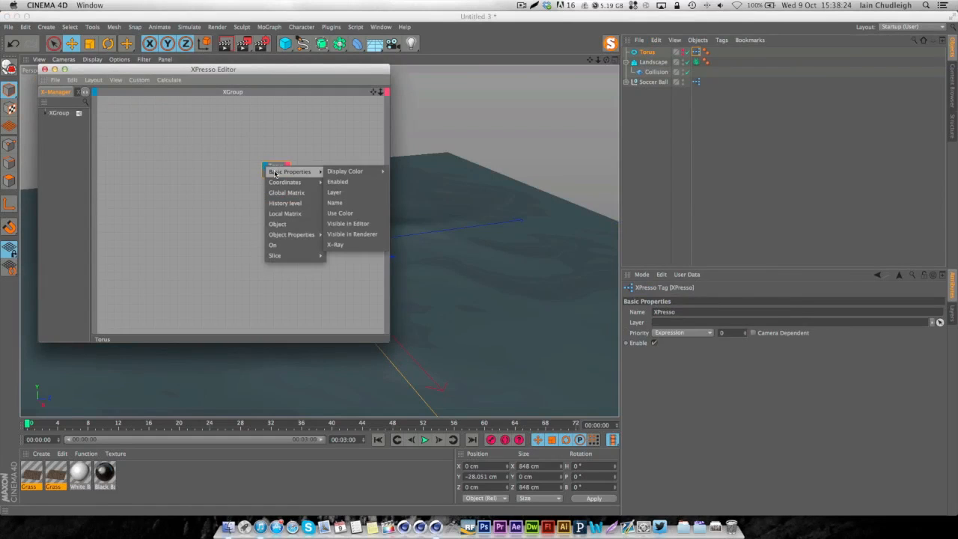
pyautogui.moveTo(299, 234)
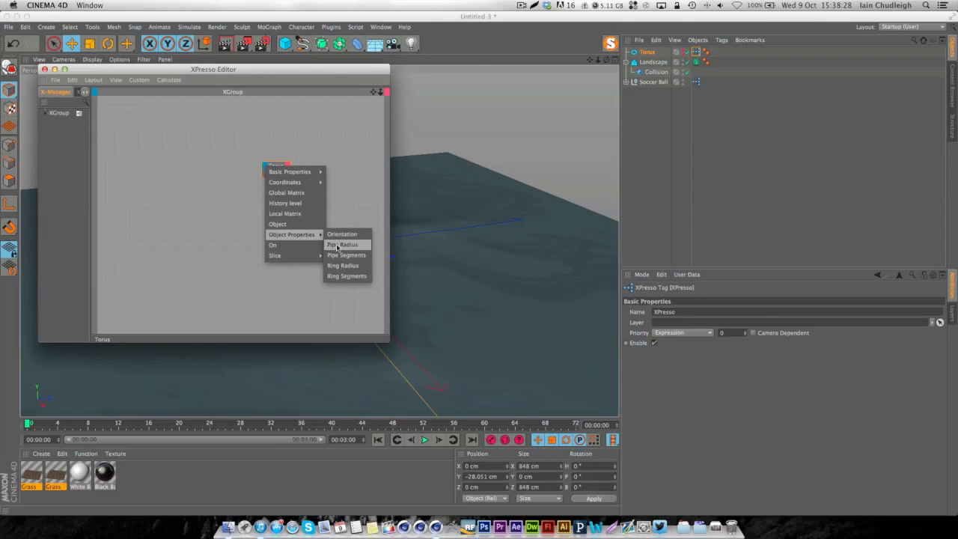
pyautogui.click(337, 246)
pyautogui.moveTo(289, 178); pyautogui.dragTo(329, 190)
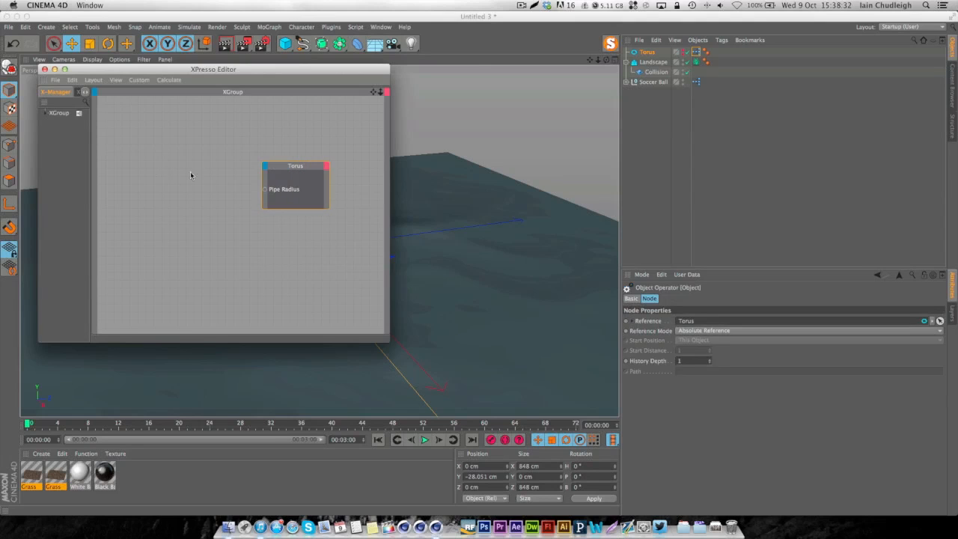
# Add an Absolute node with an input of 35, connect its output to the Torus node's Pipe Radius, and close the XPresso Editor.
pyautogui.rightClick(162, 174)
pyautogui.moveTo(173, 176)
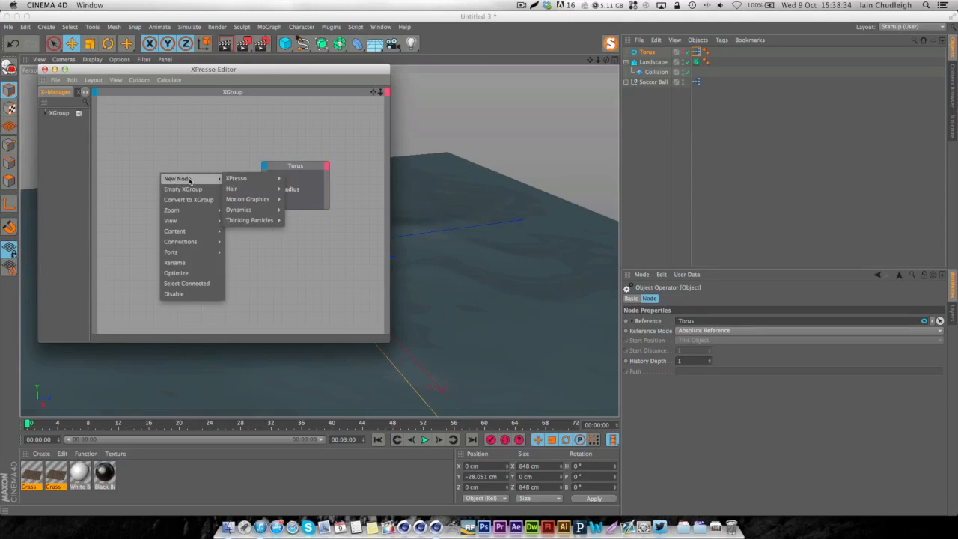
pyautogui.moveTo(255, 179)
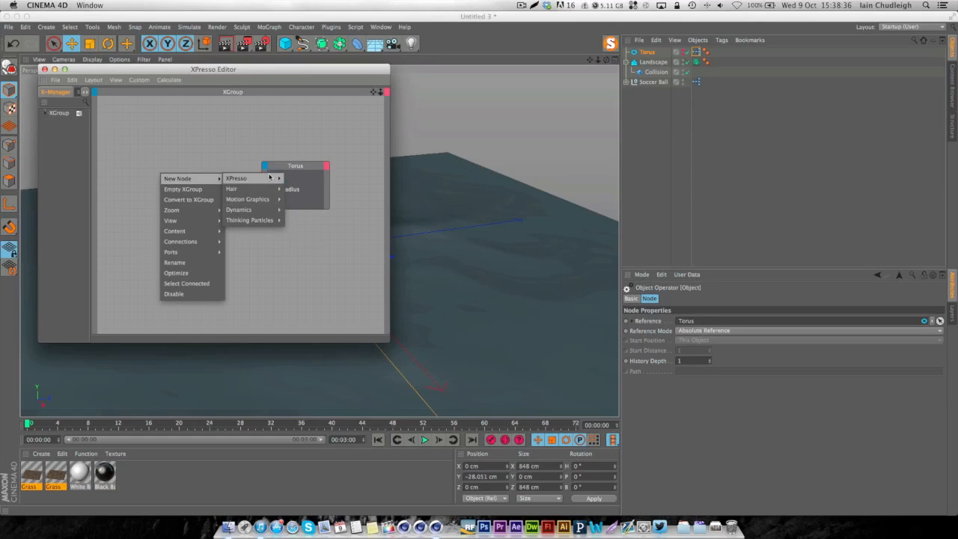
pyautogui.moveTo(299, 208)
pyautogui.click(336, 209)
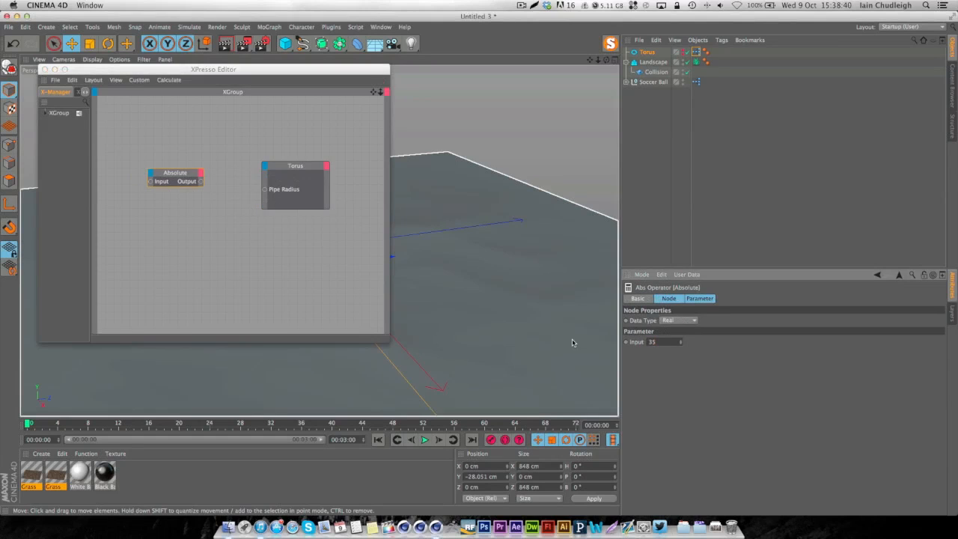
pyautogui.moveTo(191, 182); pyautogui.dragTo(265, 193)
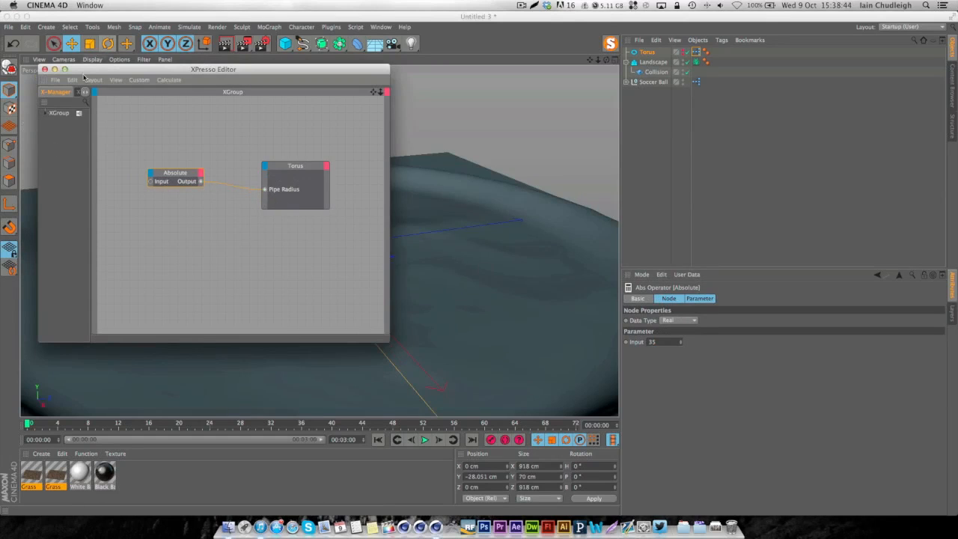
pyautogui.click(44, 68)
# Test the torus's ring radius up to 218 cm, then shrink it to 14 cm so the terrain flattens.
pyautogui.click(646, 52)
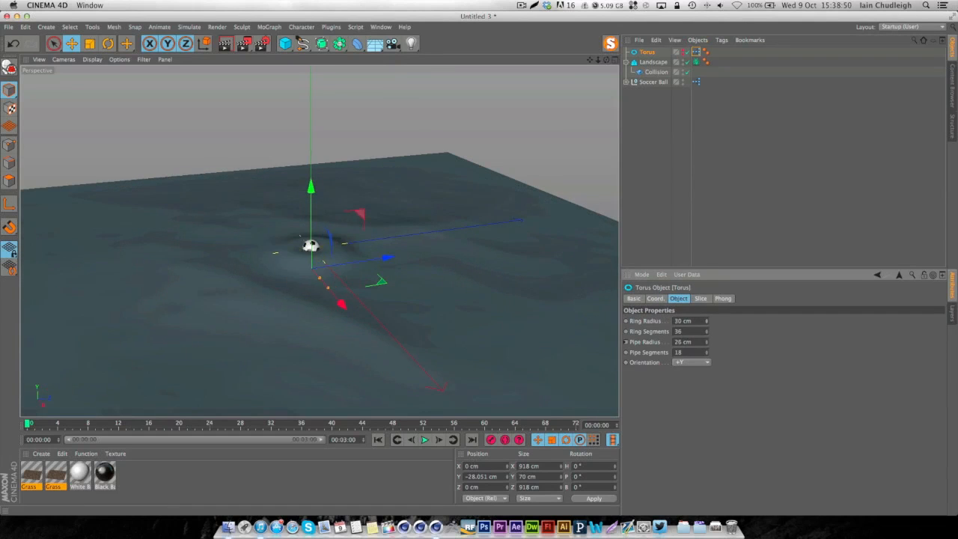
pyautogui.moveTo(706, 321); pyautogui.dragTo(706, 191)
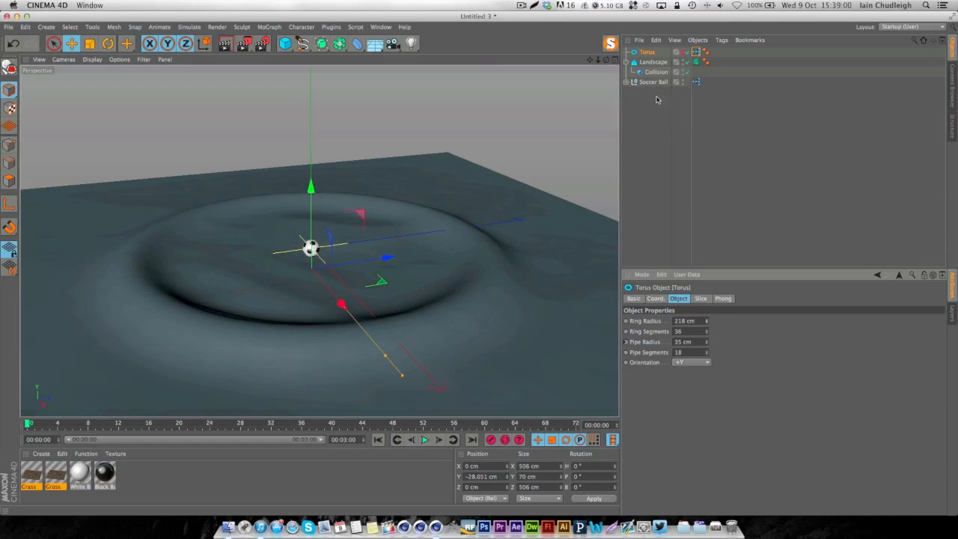
pyautogui.click(625, 62)
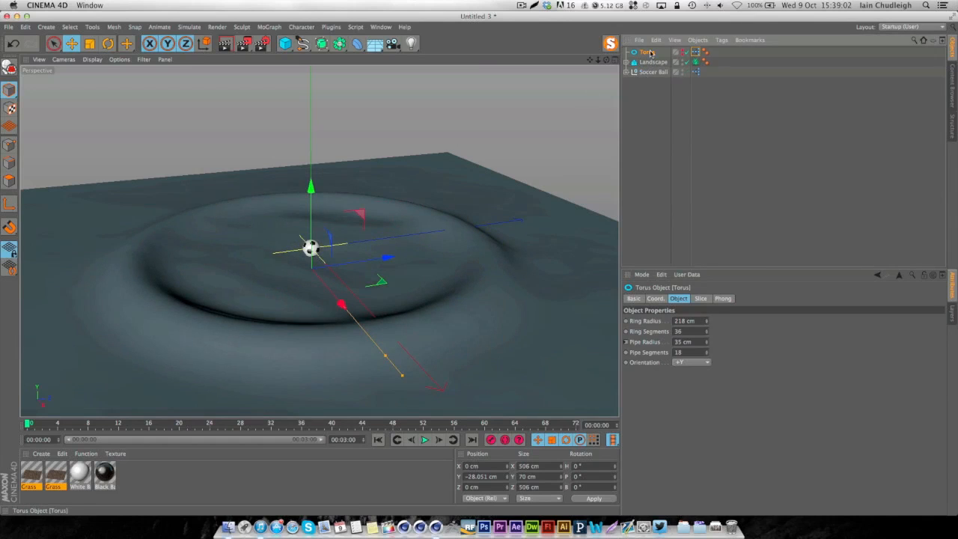
pyautogui.moveTo(704, 324); pyautogui.dragTo(706, 315)
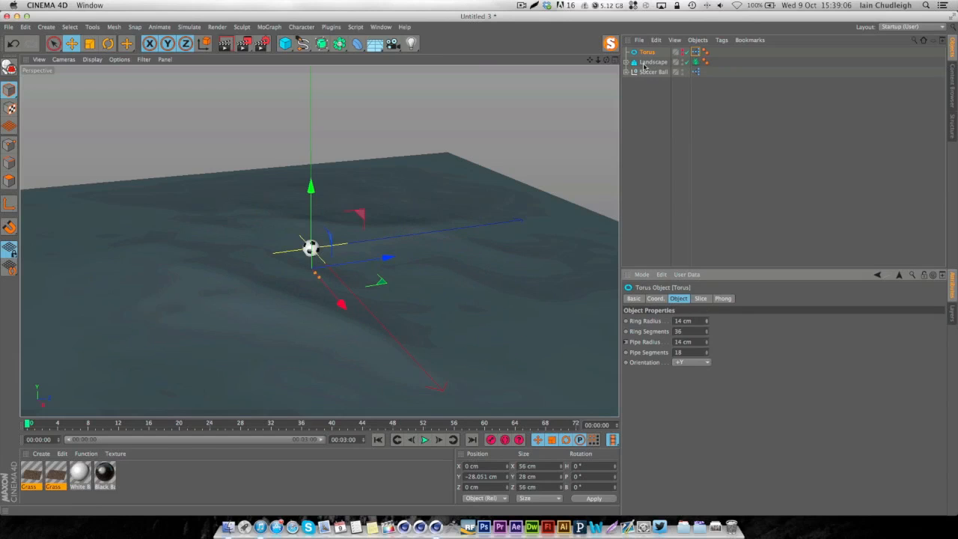
# Raise the Soccer Ball above the landscape to about 361.6 cm in Y at frame 0.
pyautogui.click(648, 73)
pyautogui.press('e')
pyautogui.keyDown('alt'); pyautogui.moveTo(150, 313); pyautogui.dragTo(146, 283); pyautogui.keyUp('alt')
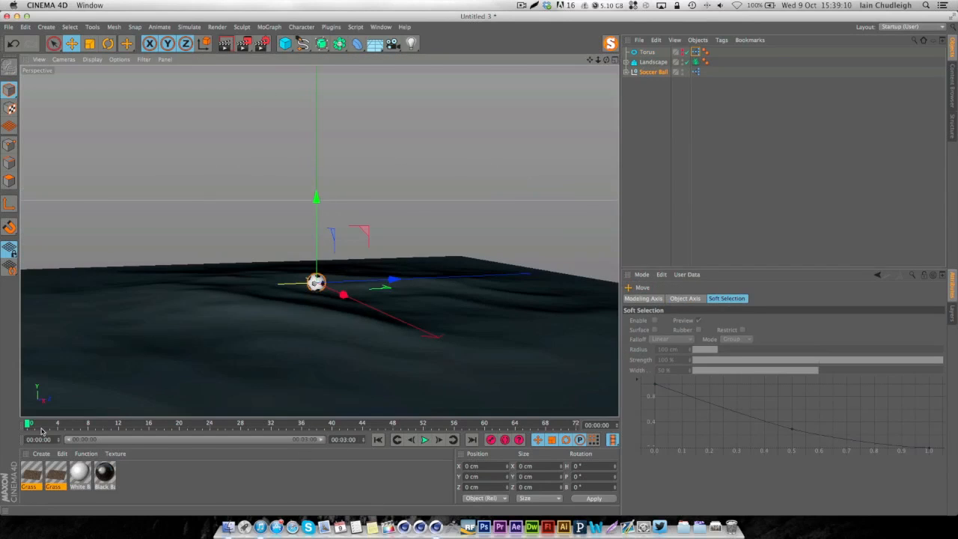
pyautogui.moveTo(315, 199); pyautogui.dragTo(315, 196)
pyautogui.moveTo(310, 166); pyautogui.dragTo(311, 144)
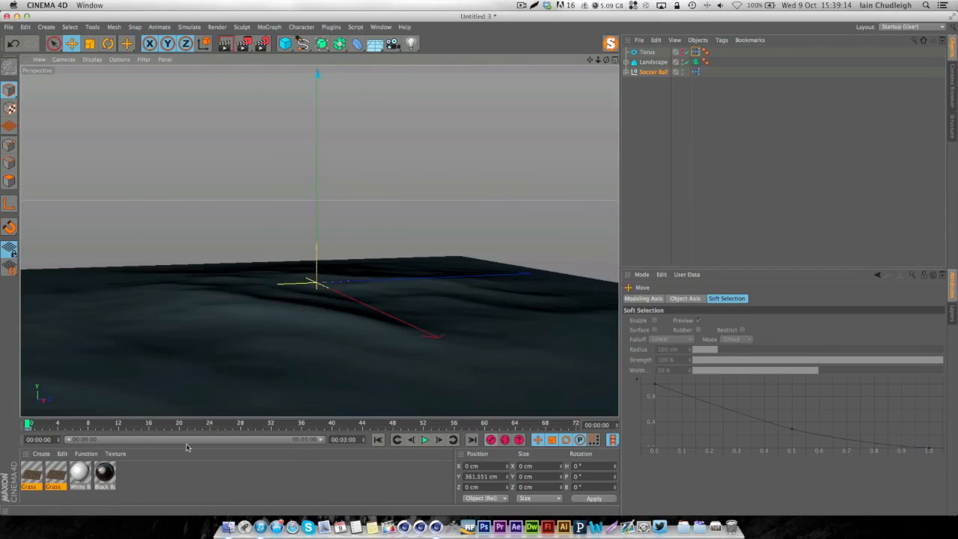
# Keyframe the Soccer Ball at 0 cm in Y at frame 40 and scrub through its fall.
pyautogui.click(254, 425)
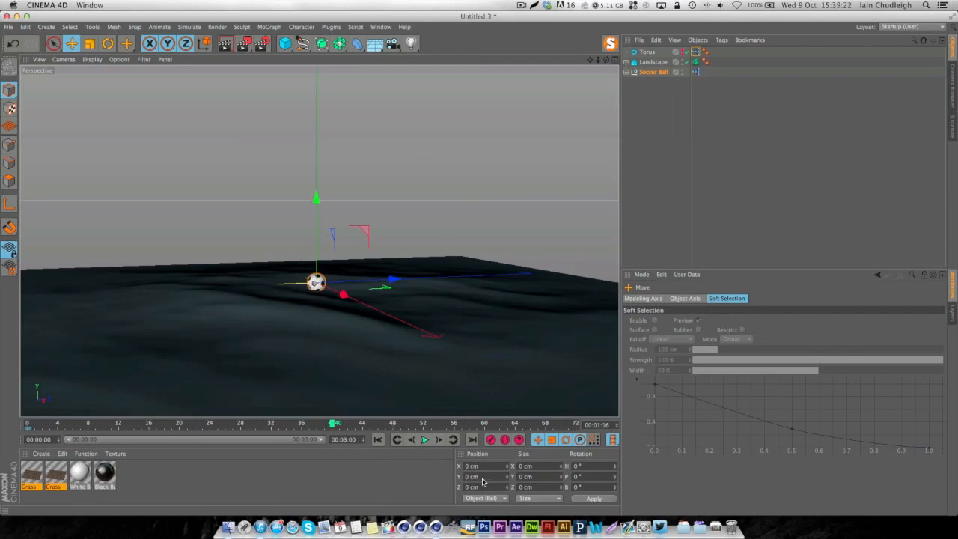
pyautogui.moveTo(100, 423); pyautogui.dragTo(39, 423)
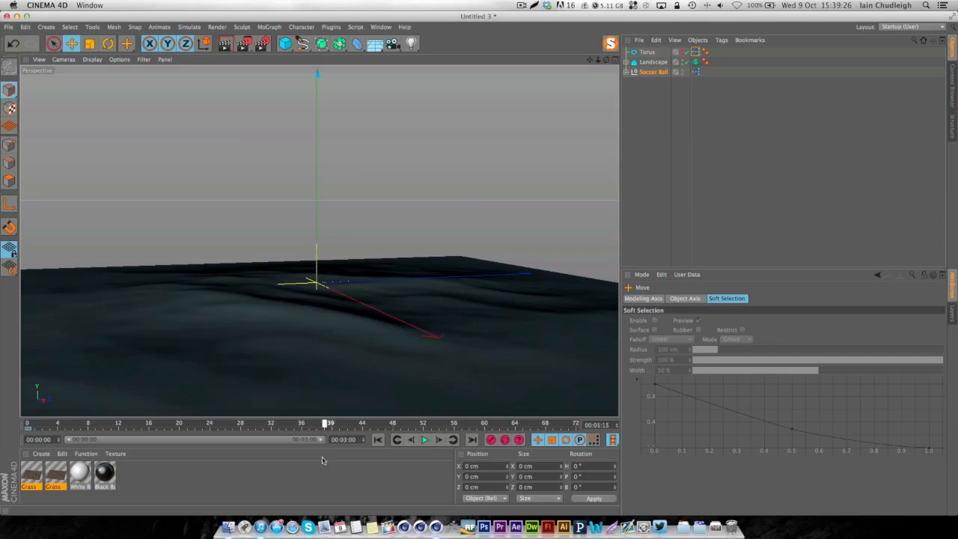
pyautogui.write('0')
pyautogui.press('Return')
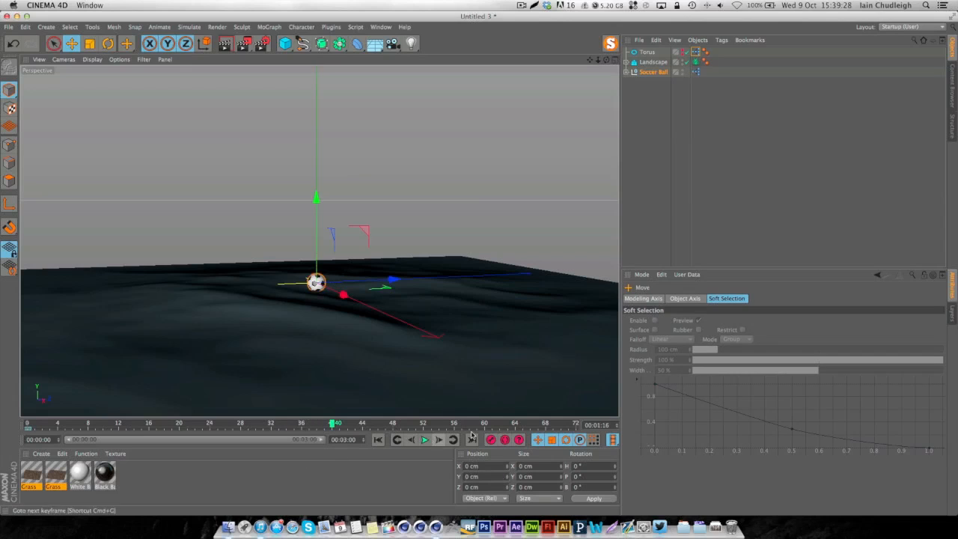
pyautogui.click(491, 439)
pyautogui.moveTo(302, 423); pyautogui.dragTo(256, 410)
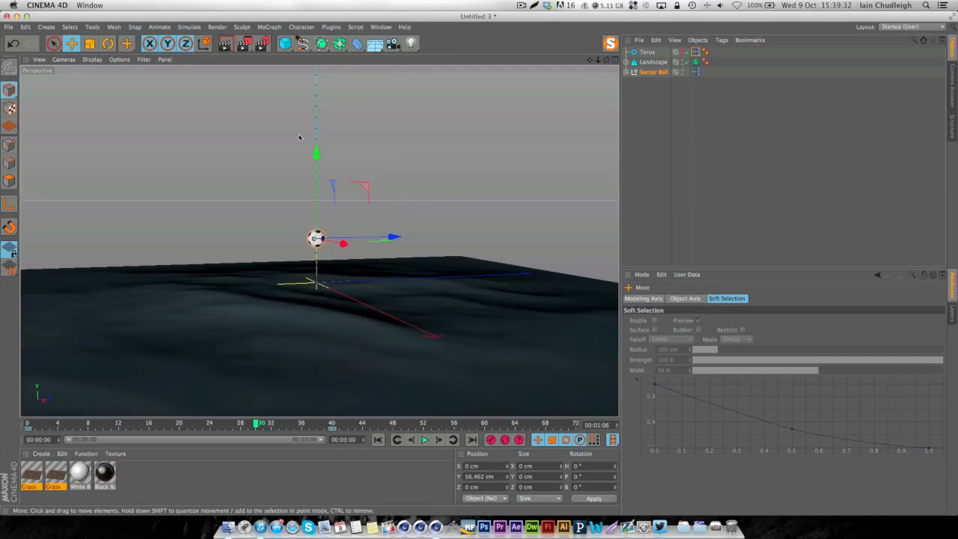
# Show the Soccer Ball's Position Y curve in the Timeline and select its key at 00:01:16.
pyautogui.click(381, 27)
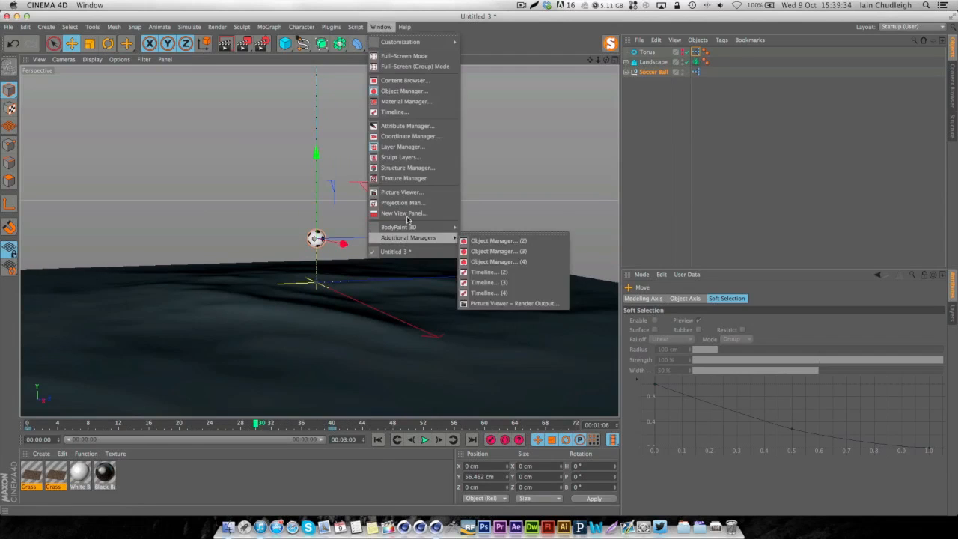
pyautogui.click(394, 111)
pyautogui.click(405, 207)
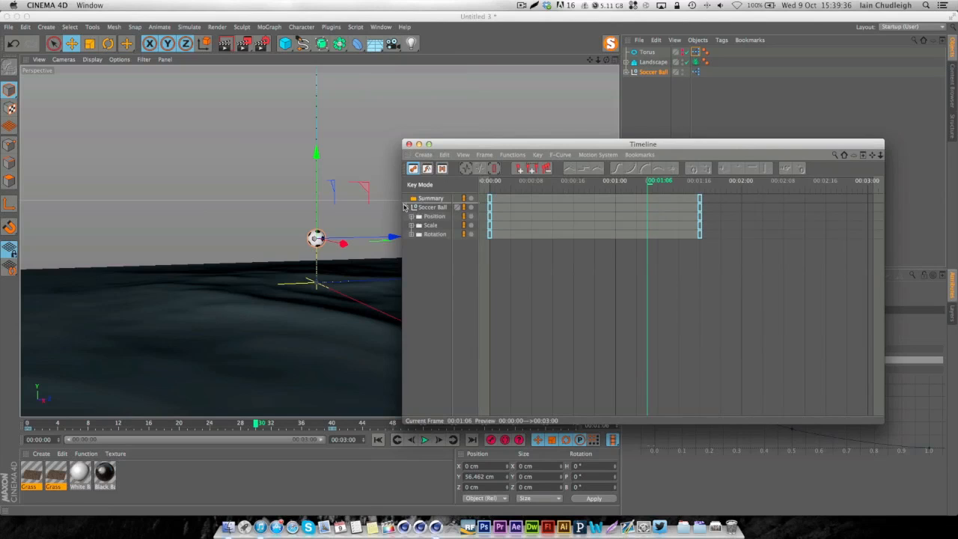
pyautogui.click(411, 216)
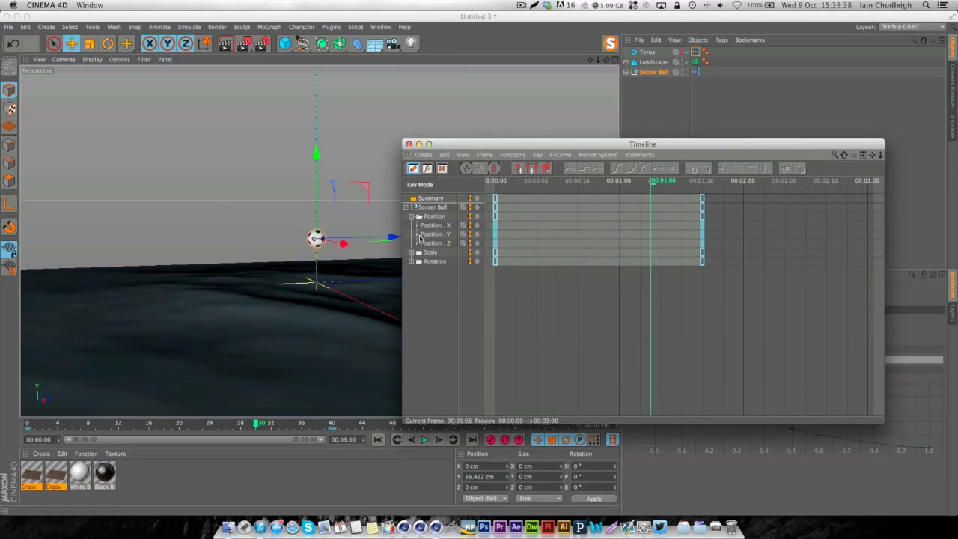
pyautogui.click(416, 234)
pyautogui.click(698, 259)
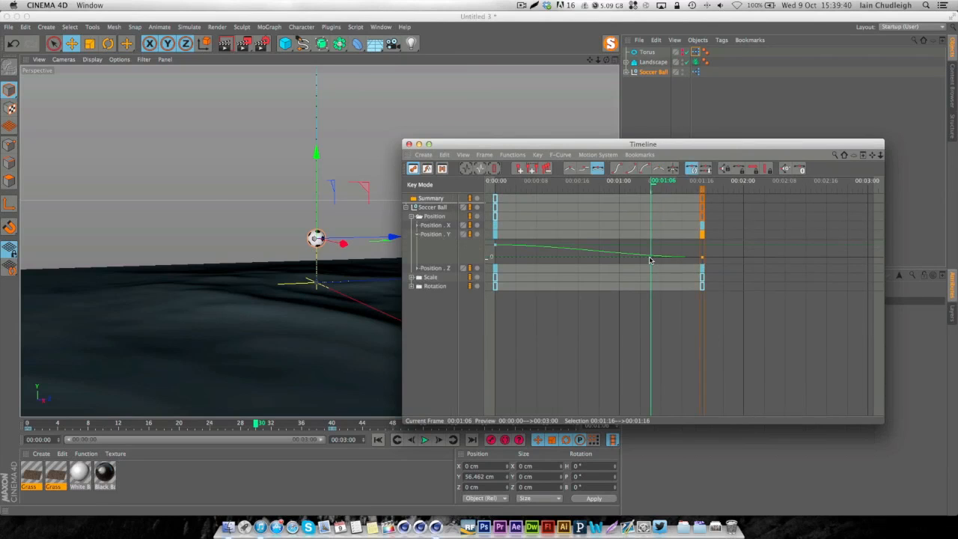
# Steepen the last Position Y key's left tangent to about 202.5 cm, preview the fall, and close the Timeline.
pyautogui.moveTo(649, 259); pyautogui.dragTo(631, 252)
pyautogui.moveTo(41, 424); pyautogui.dragTo(279, 427)
pyautogui.click(408, 144)
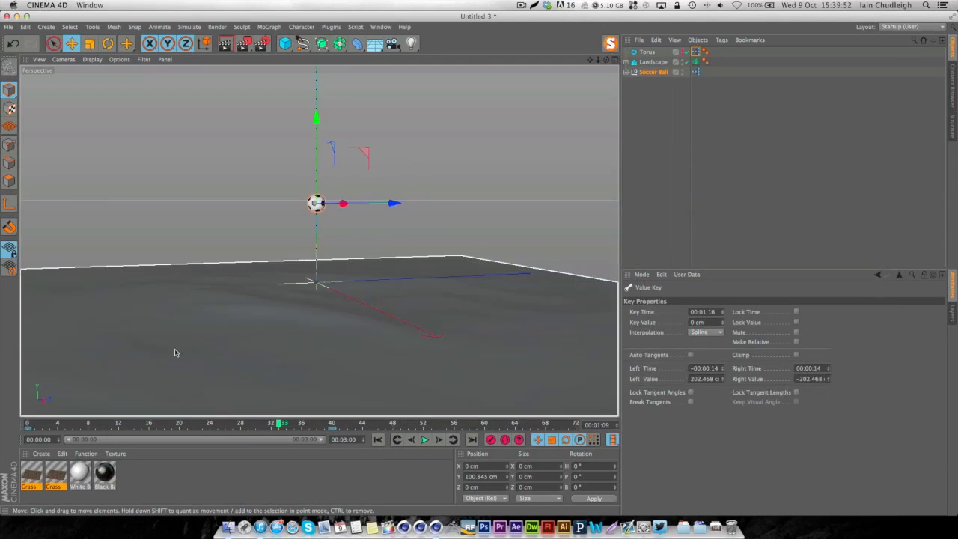
# Keyframe the Soccer Ball's rotation at frame 40 to about H 118.5°, P -167°, B -100.6°, preview the spin, and deselect the ball.
pyautogui.click(356, 424)
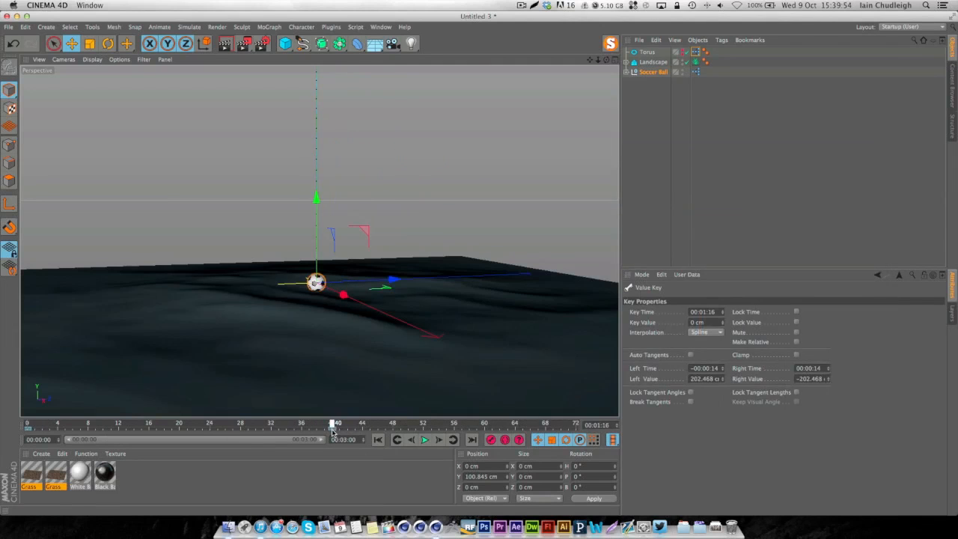
pyautogui.press('r')
pyautogui.moveTo(352, 232); pyautogui.dragTo(442, 239)
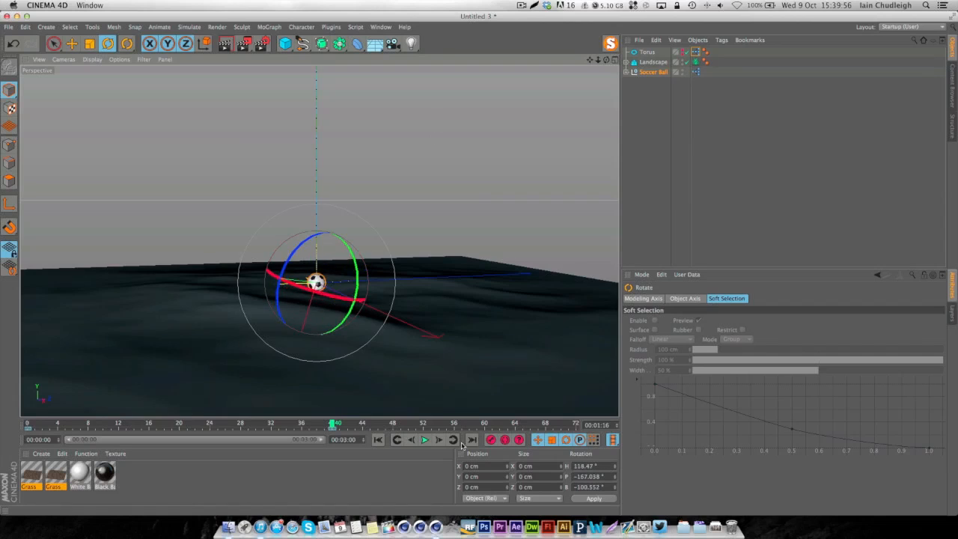
pyautogui.moveTo(110, 429); pyautogui.dragTo(176, 404)
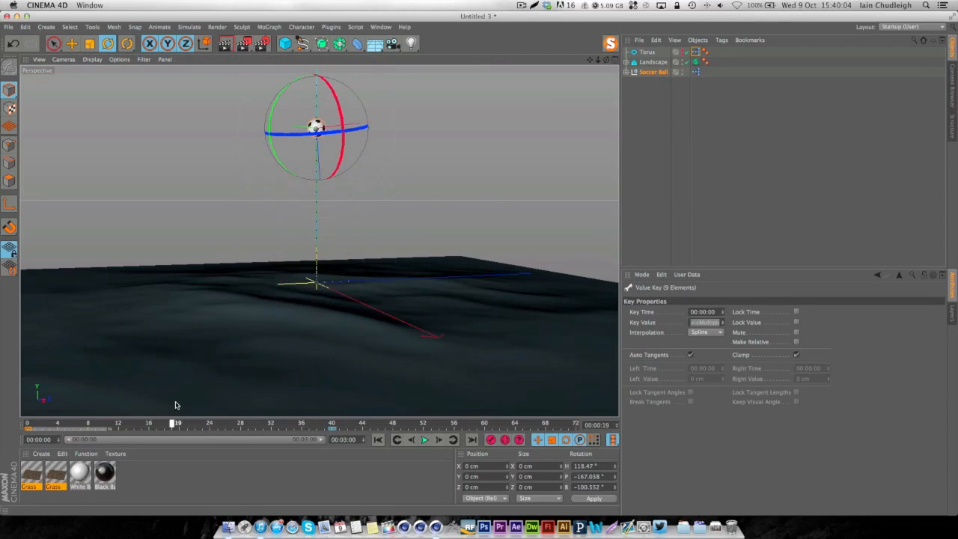
pyautogui.click(172, 391)
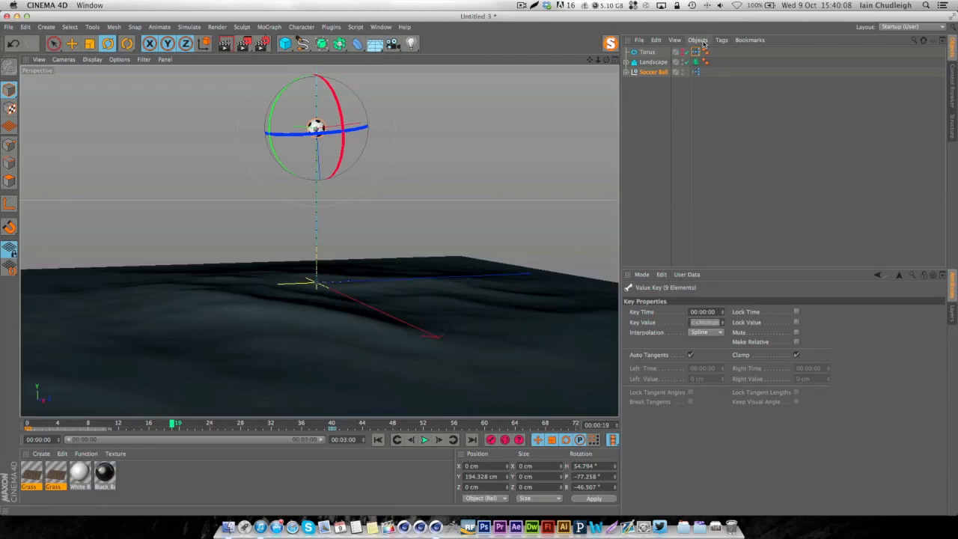
pyautogui.click(695, 117)
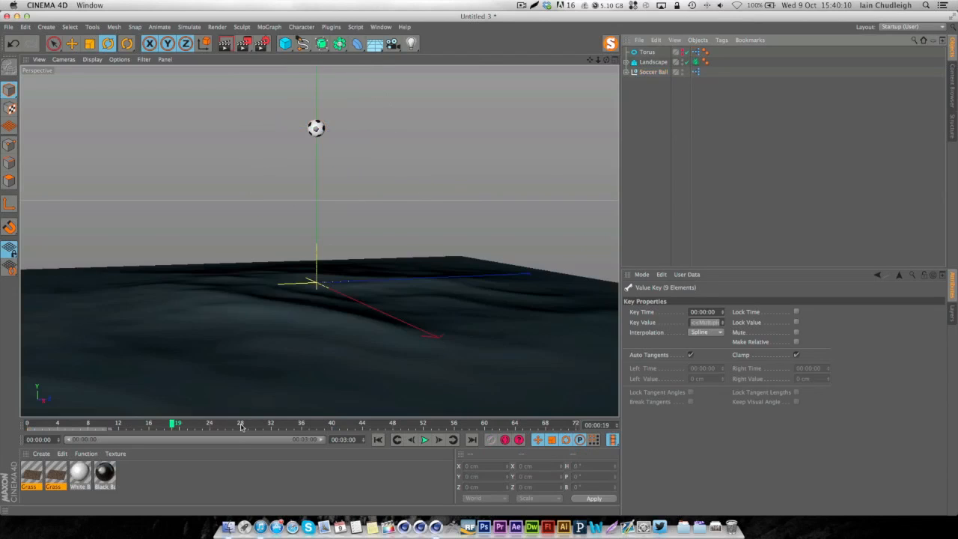
# At frame 40, frame the ball from a low angle over the landscape and add a camera from that view, looking through it.
pyautogui.click(333, 424)
pyautogui.scroll(5, 325, 292)
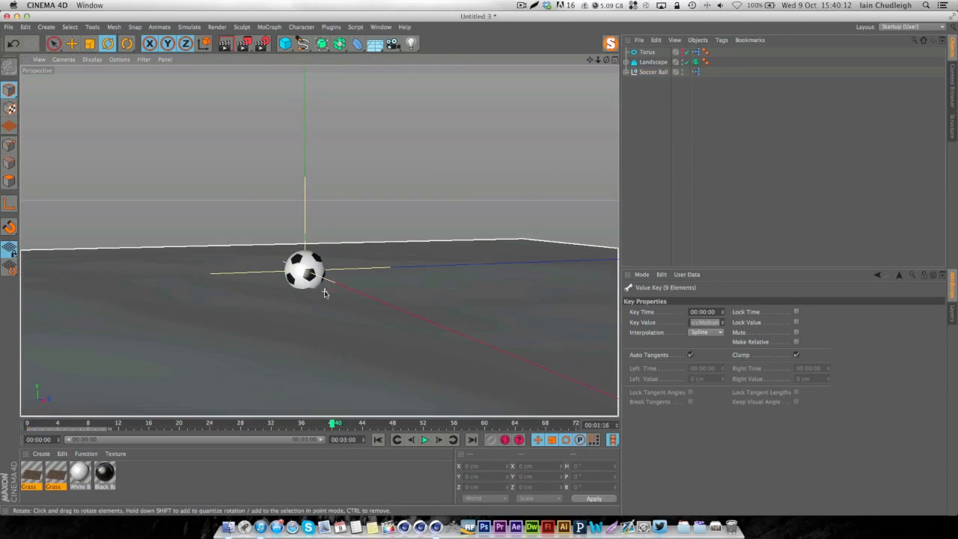
pyautogui.moveTo(603, 60); pyautogui.dragTo(524, 133)
pyautogui.moveTo(606, 60); pyautogui.dragTo(589, 76)
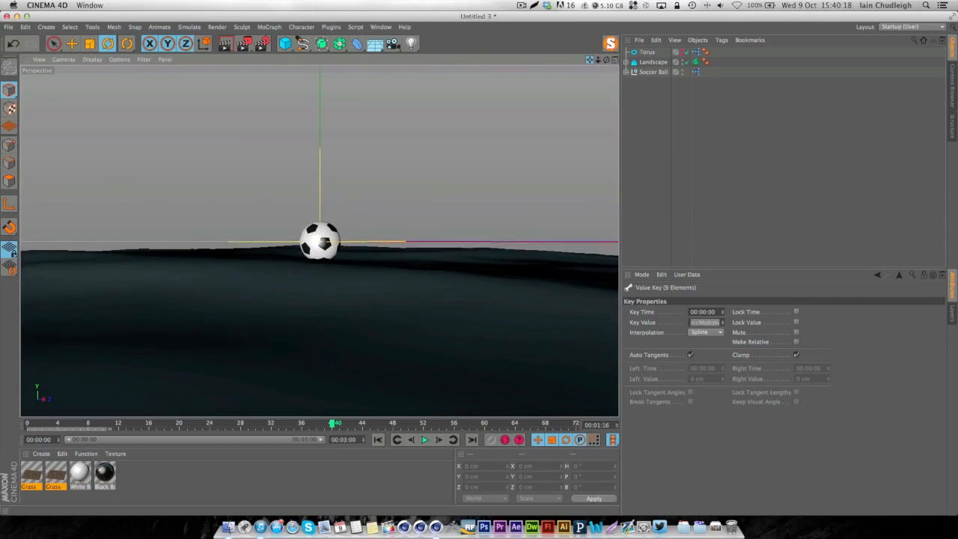
pyautogui.click(392, 44)
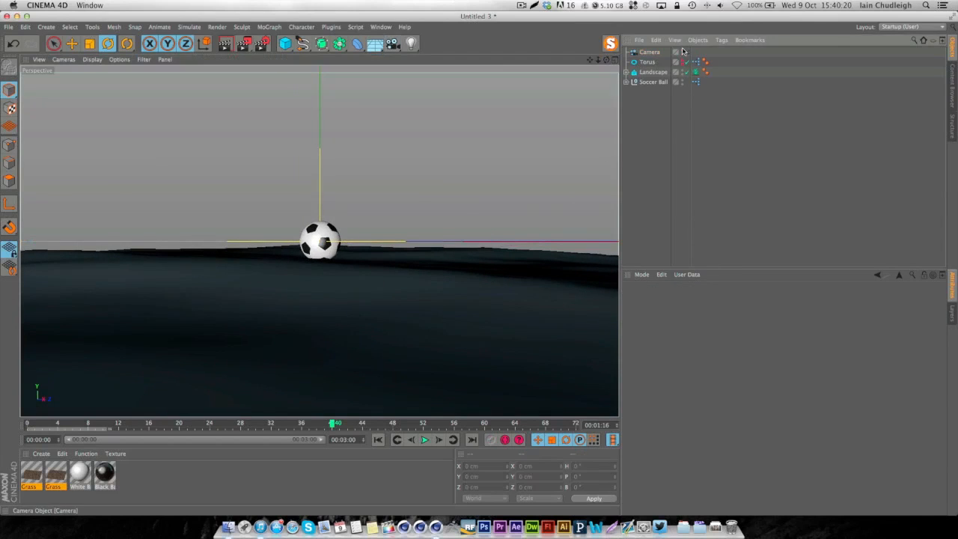
pyautogui.click(642, 53)
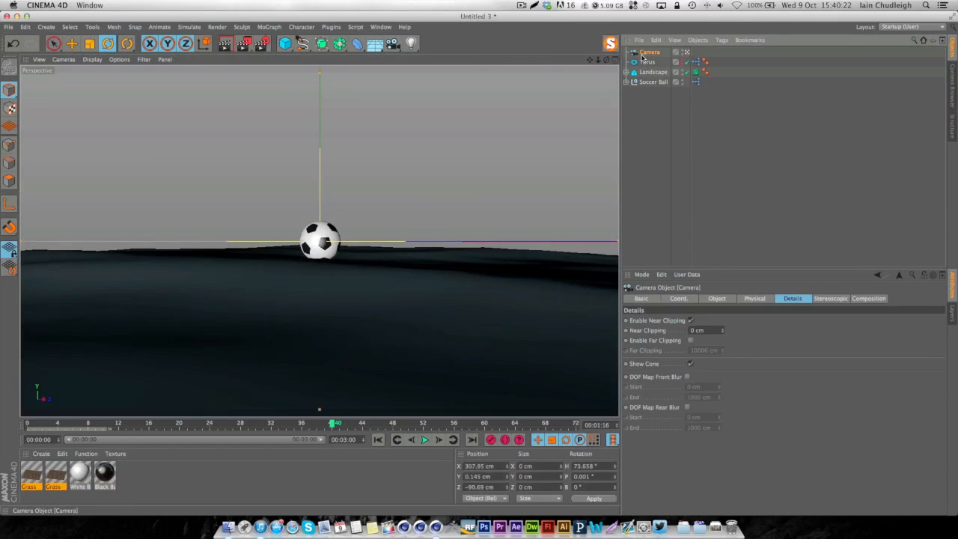
# Set the camera's focal length to 26.4 mm, pull the camera back from the ball, and keyframe it at frame 72.
pyautogui.click(717, 298)
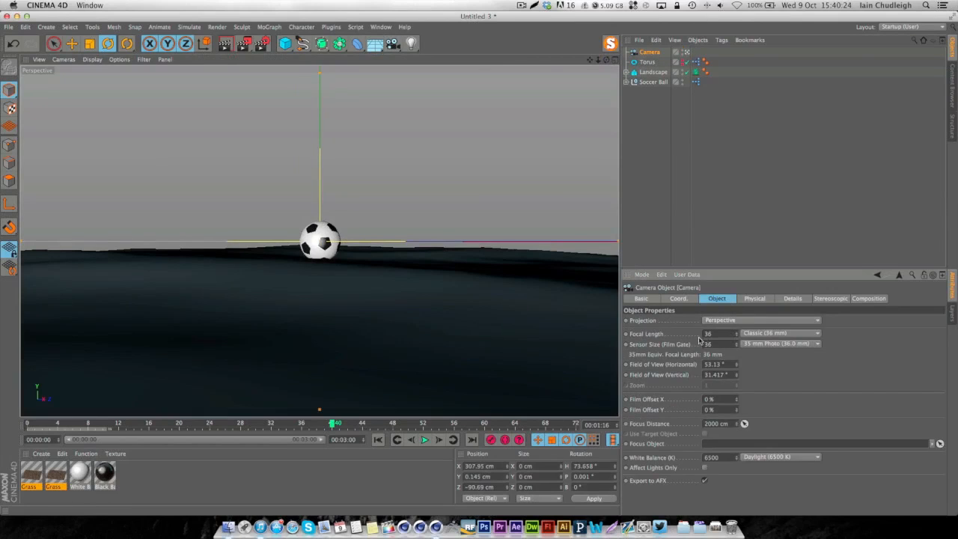
pyautogui.moveTo(738, 333)
pyautogui.mouseDown()
pyautogui.moveTo(680, 334)
pyautogui.moveTo(718, 334)
pyautogui.moveTo(736, 320)
pyautogui.mouseUp()
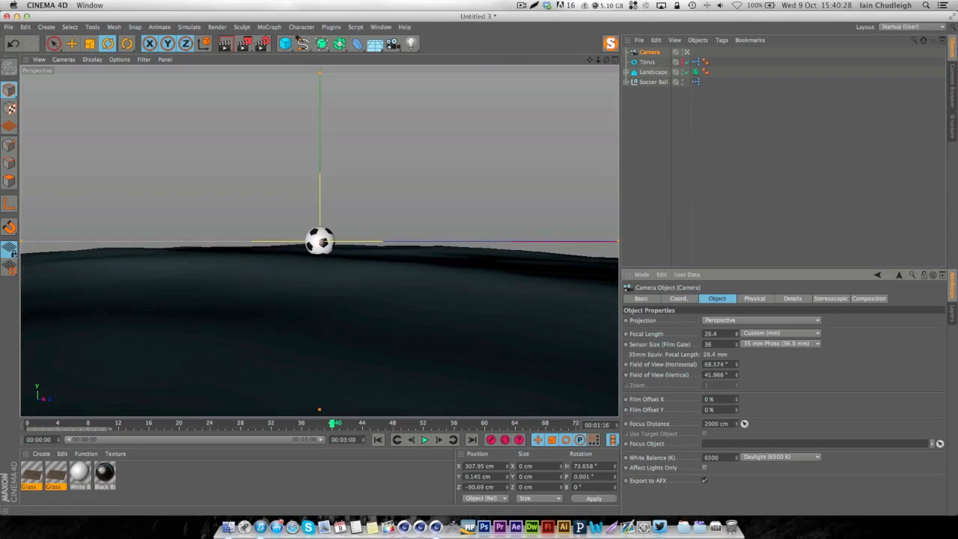
pyautogui.moveTo(597, 59)
pyautogui.mouseDown()
pyautogui.moveTo(568, 59)
pyautogui.moveTo(581, 60)
pyautogui.mouseUp()
pyautogui.click(500, 424)
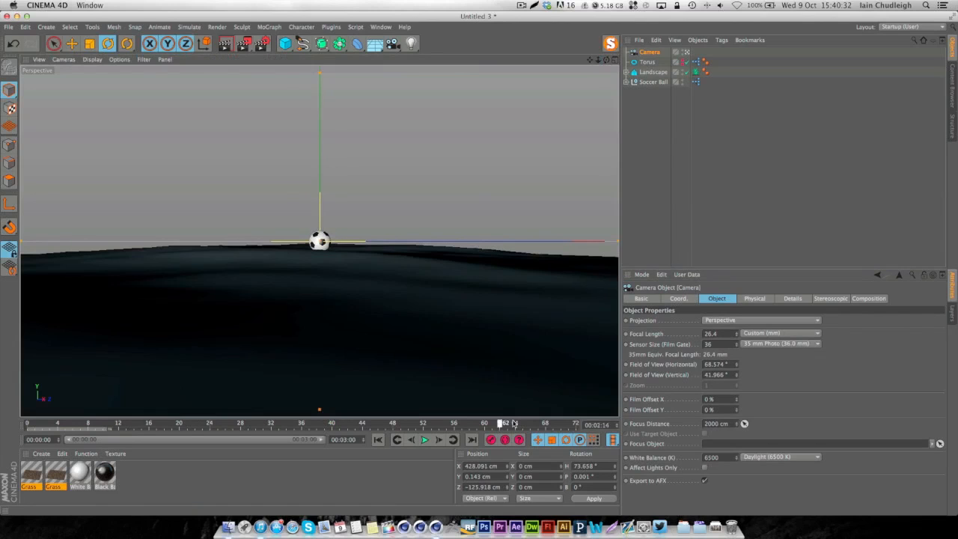
pyautogui.keyDown('ctrl'); pyautogui.click(626, 333); pyautogui.keyUp('ctrl')
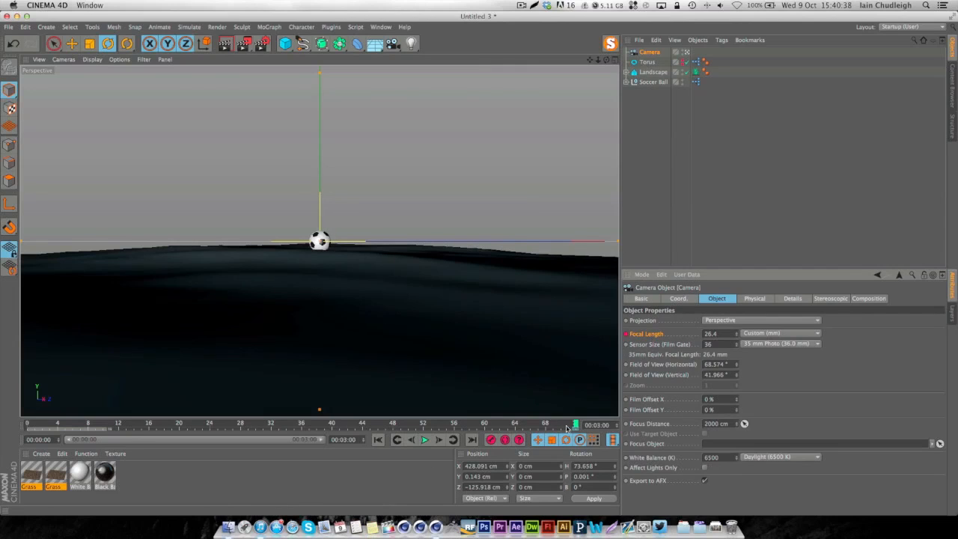
# Return to frame 0, undo the trial camera orbit, and keyframe the camera's pitch at about 39° to aim at the ball.
pyautogui.moveTo(569, 426); pyautogui.dragTo(2, 425)
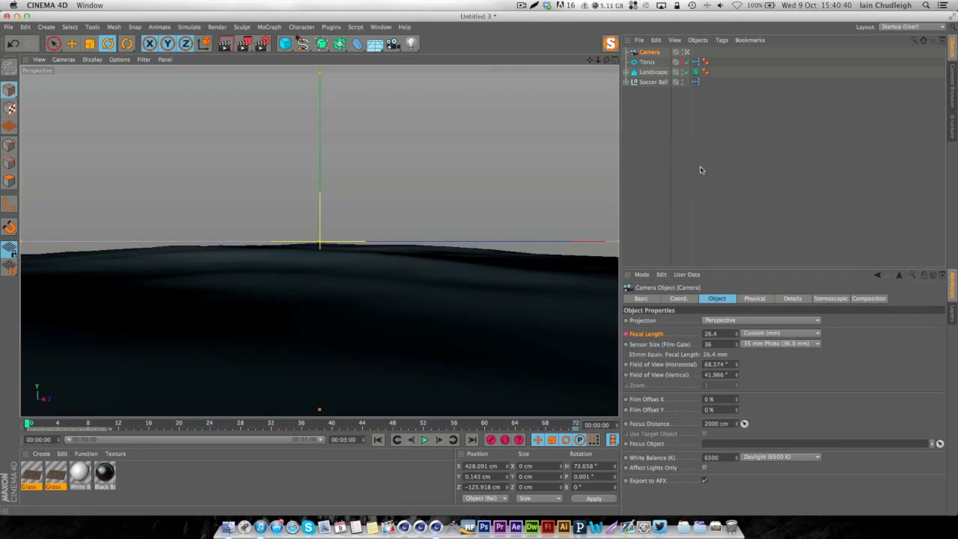
pyautogui.moveTo(607, 60)
pyautogui.mouseDown()
pyautogui.moveTo(606, 33)
pyautogui.moveTo(607, 62)
pyautogui.mouseUp()
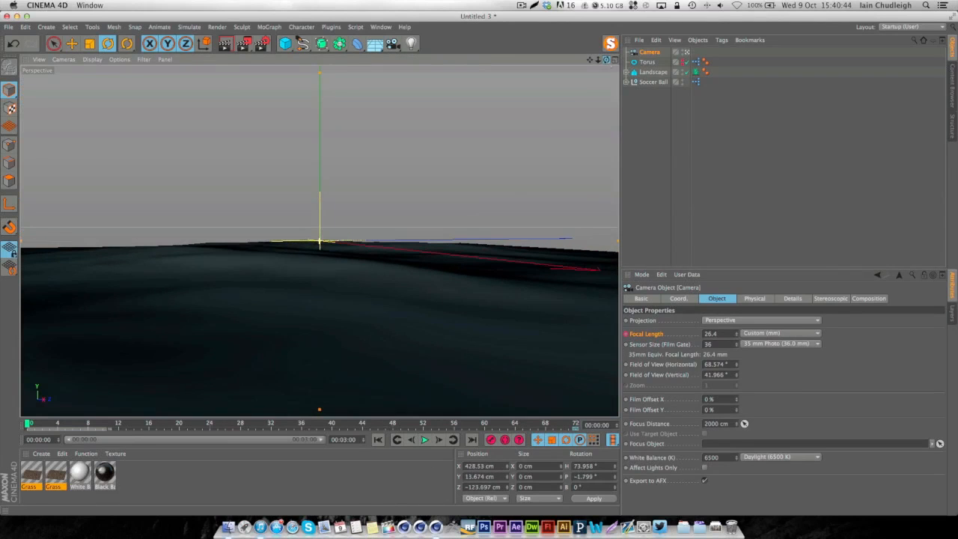
pyautogui.click(650, 54)
pyautogui.click(677, 298)
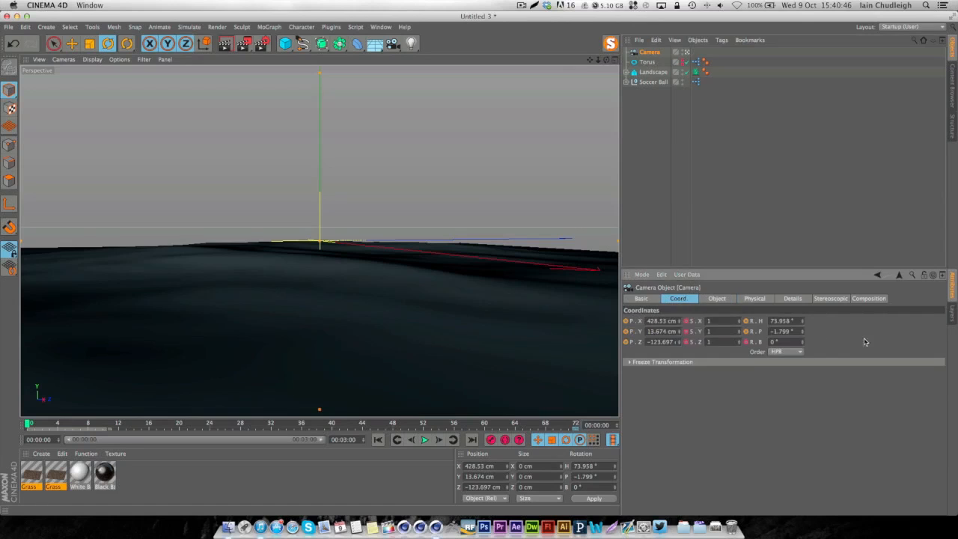
pyautogui.moveTo(803, 322); pyautogui.dragTo(803, 316)
pyautogui.press('super+z')
pyautogui.press('super+z')
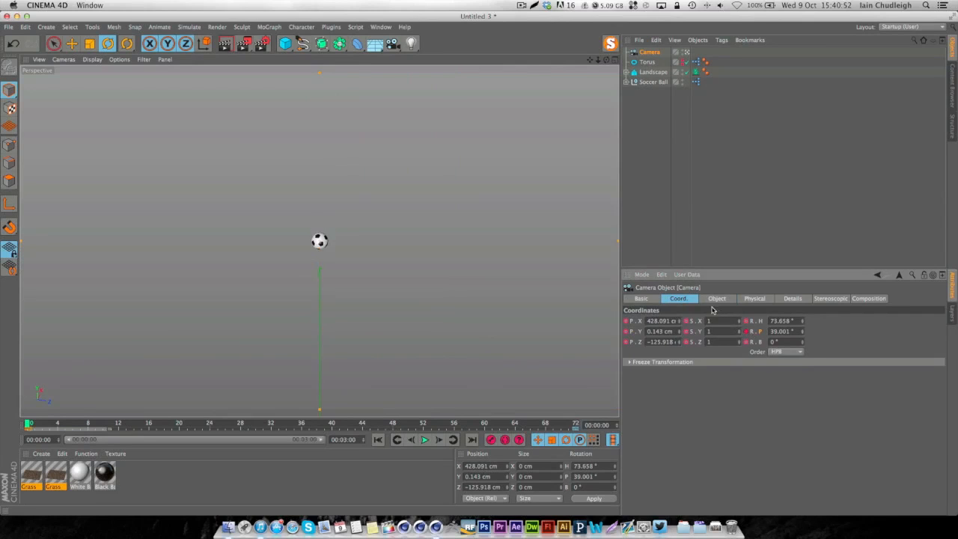
# Keyframe the camera's focal length at 199.1 mm at frame 0 and preview the zoom.
pyautogui.click(718, 299)
pyautogui.moveTo(736, 333); pyautogui.dragTo(632, 338)
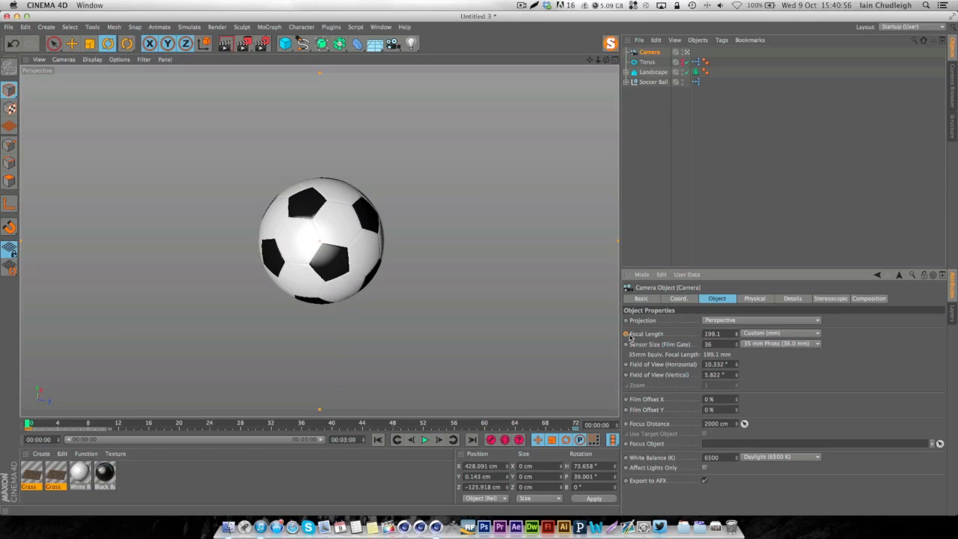
pyautogui.moveTo(27, 424); pyautogui.dragTo(161, 434)
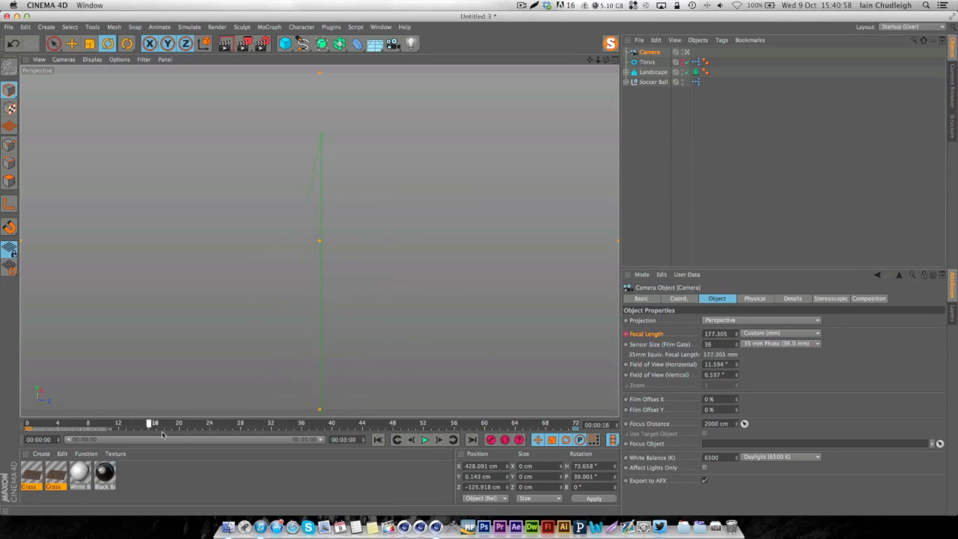
pyautogui.moveTo(285, 455); pyautogui.dragTo(15, 463)
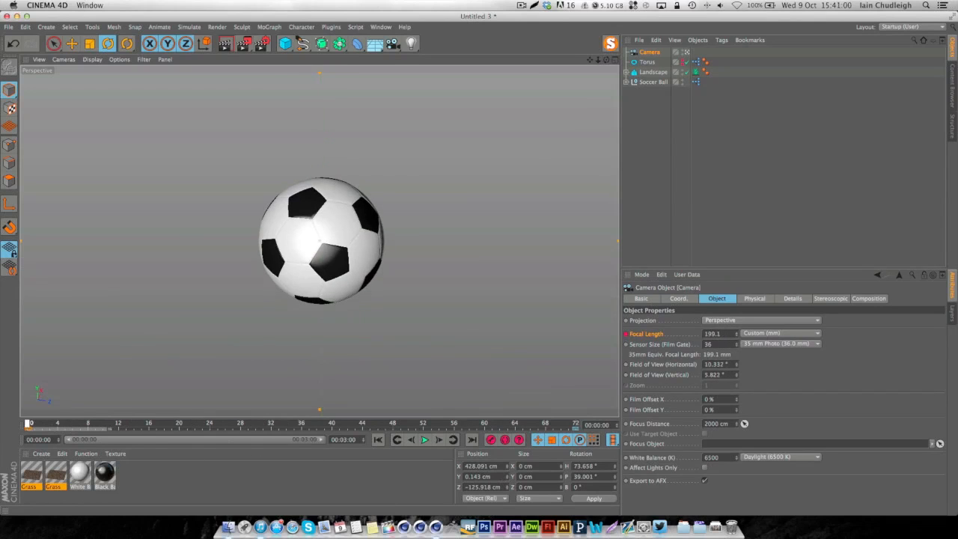
# Rekey the camera's pitch at frame 0 to about 35° and move its final keys from frame 72 to frame 50, previewing the motion.
pyautogui.click(677, 298)
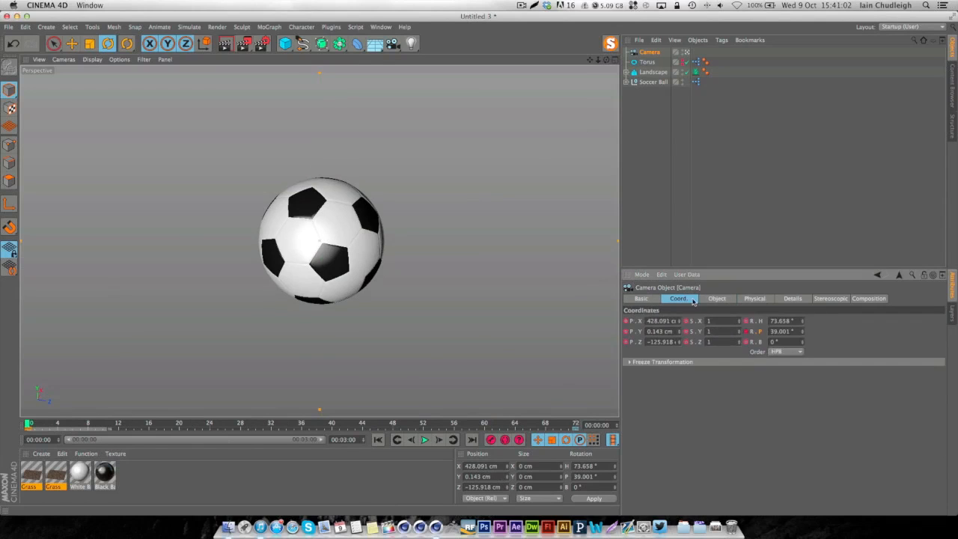
pyautogui.moveTo(797, 332)
pyautogui.mouseDown()
pyautogui.moveTo(797, 343)
pyautogui.moveTo(802, 335)
pyautogui.mouseUp()
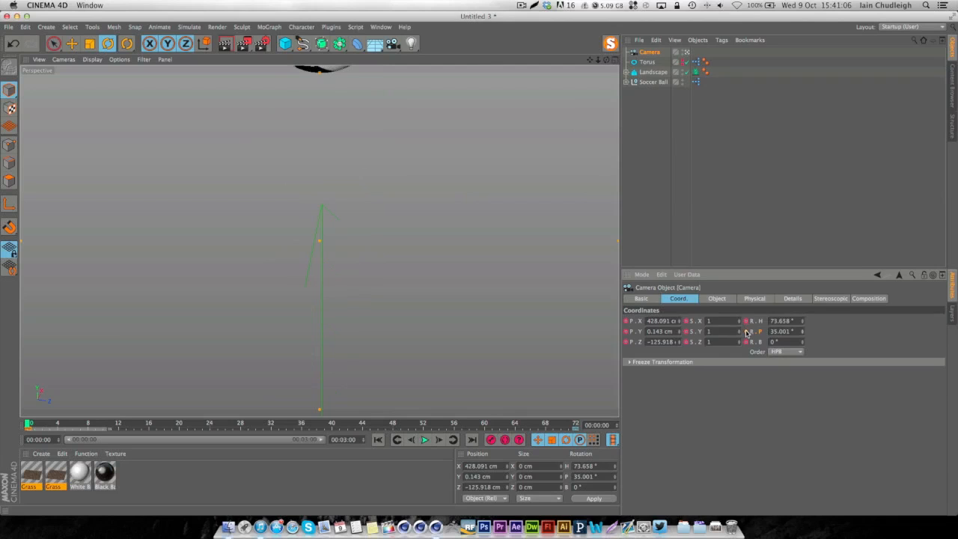
pyautogui.moveTo(66, 424); pyautogui.dragTo(173, 434)
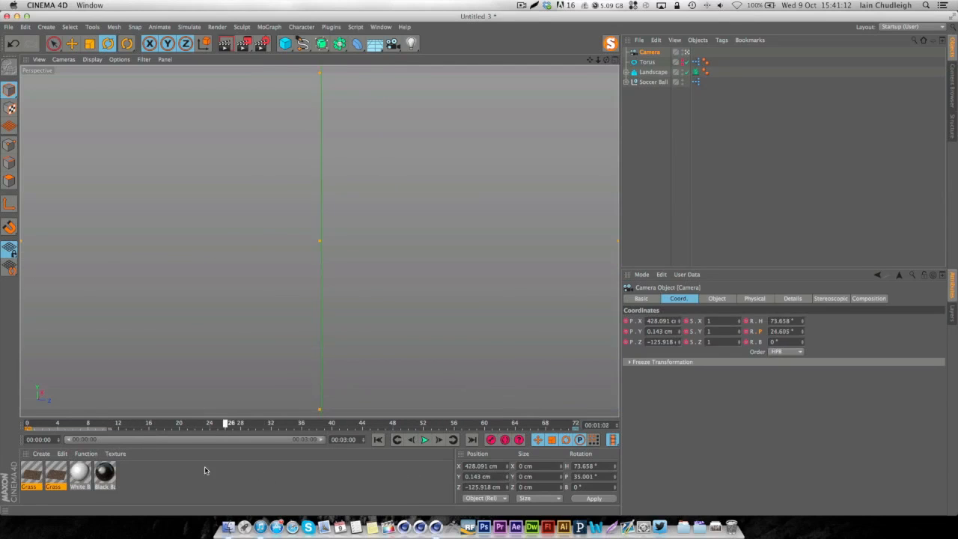
pyautogui.moveTo(576, 429); pyautogui.dragTo(407, 429)
pyautogui.moveTo(331, 425); pyautogui.dragTo(142, 444)
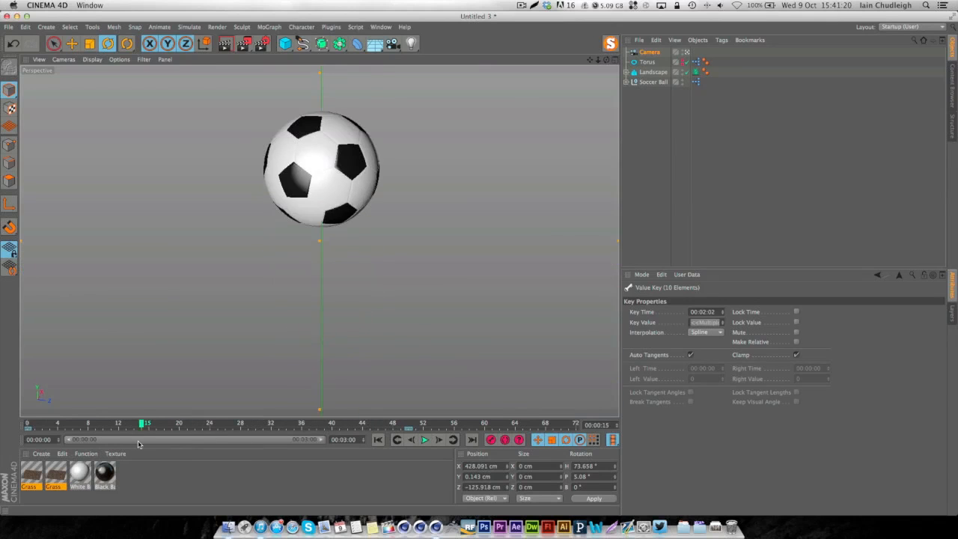
# Add a Vibrate tag to the camera with 5 cm position amplitude at frequency 1 and 4° rotation amplitude at frequency 0.5, and preview the shake.
pyautogui.rightClick(647, 54)
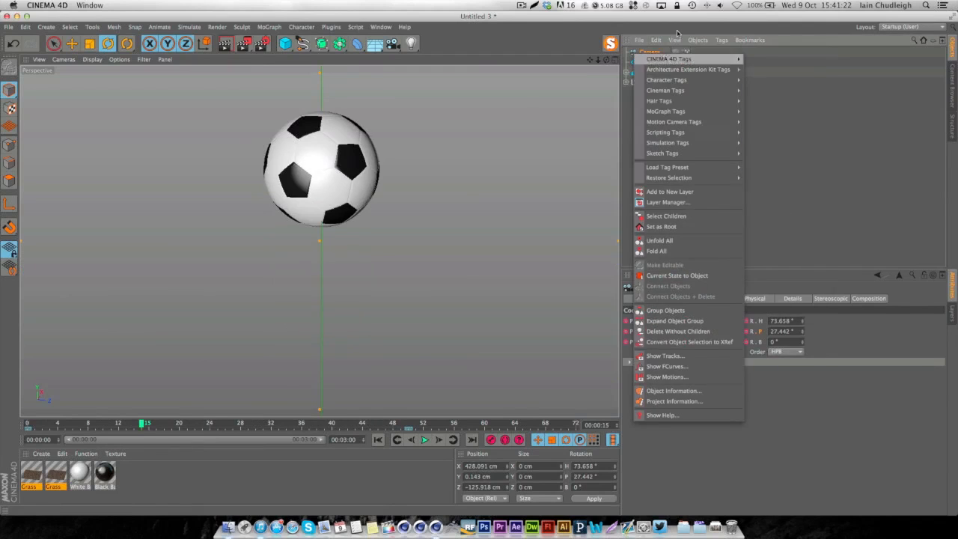
pyautogui.moveTo(679, 69)
pyautogui.click(768, 294)
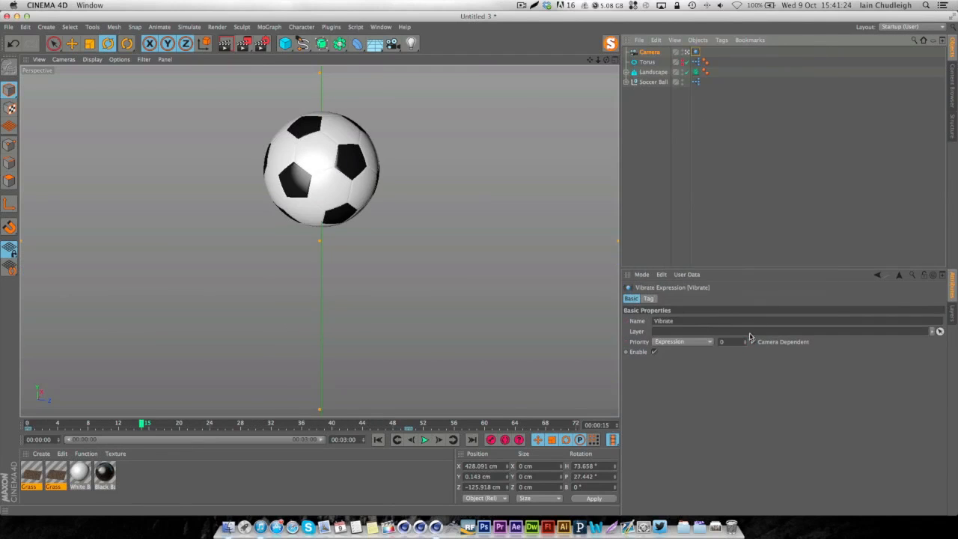
pyautogui.click(649, 298)
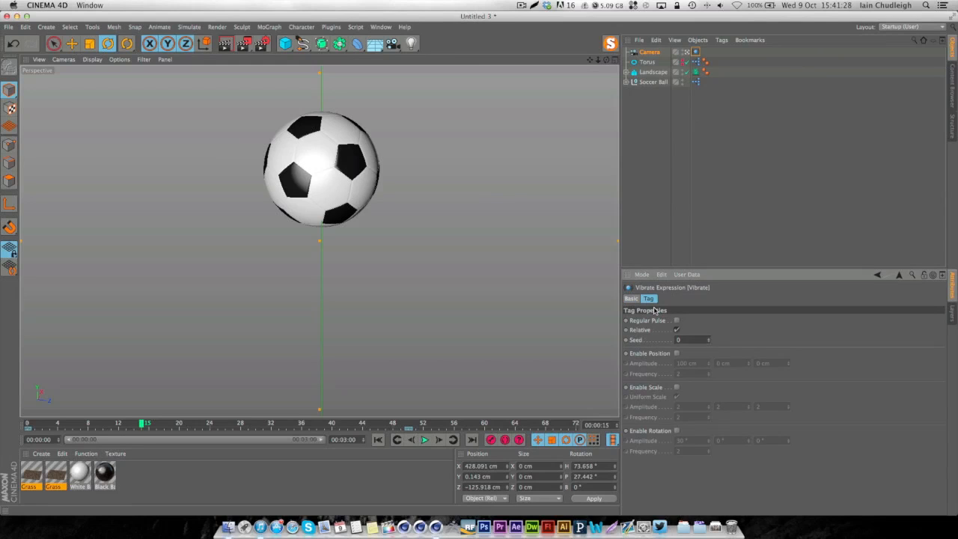
pyautogui.click(676, 353)
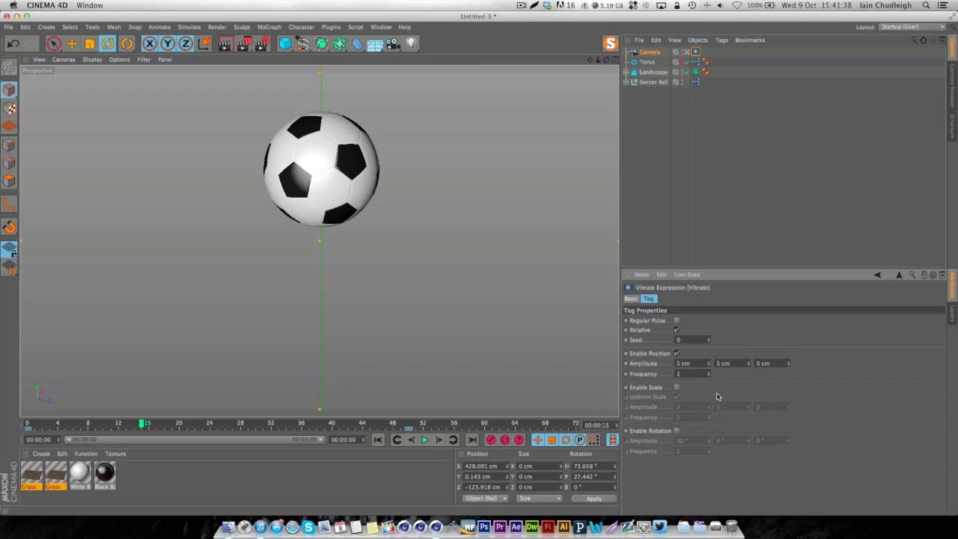
pyautogui.moveTo(60, 425); pyautogui.dragTo(21, 449)
pyautogui.click(676, 430)
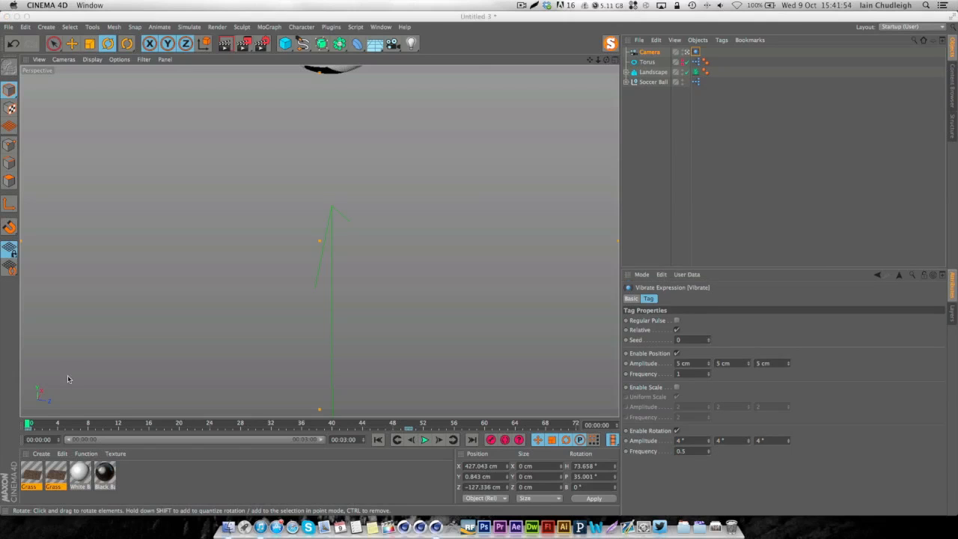
pyautogui.moveTo(36, 423); pyautogui.dragTo(307, 491)
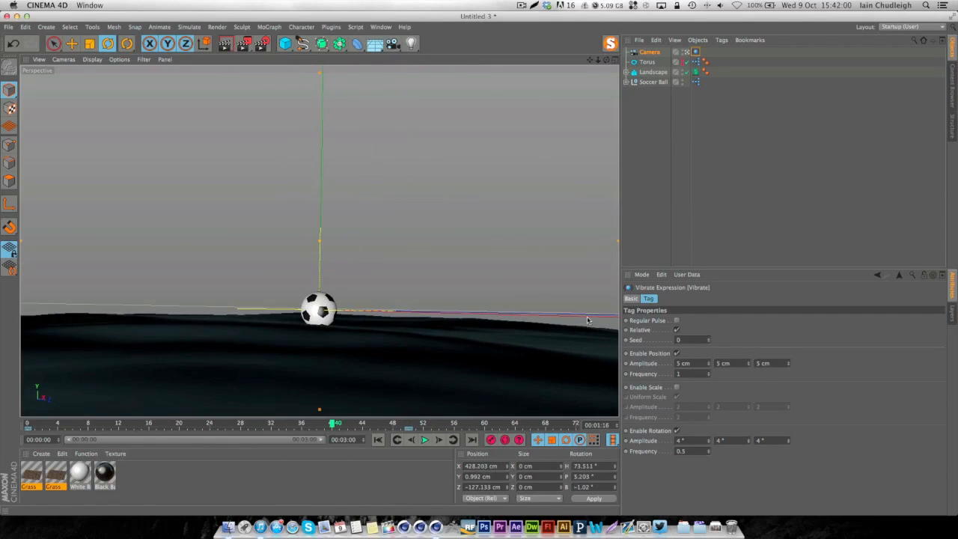
# Open the Timeline for the camera and show its Focal Length curve.
pyautogui.click(648, 52)
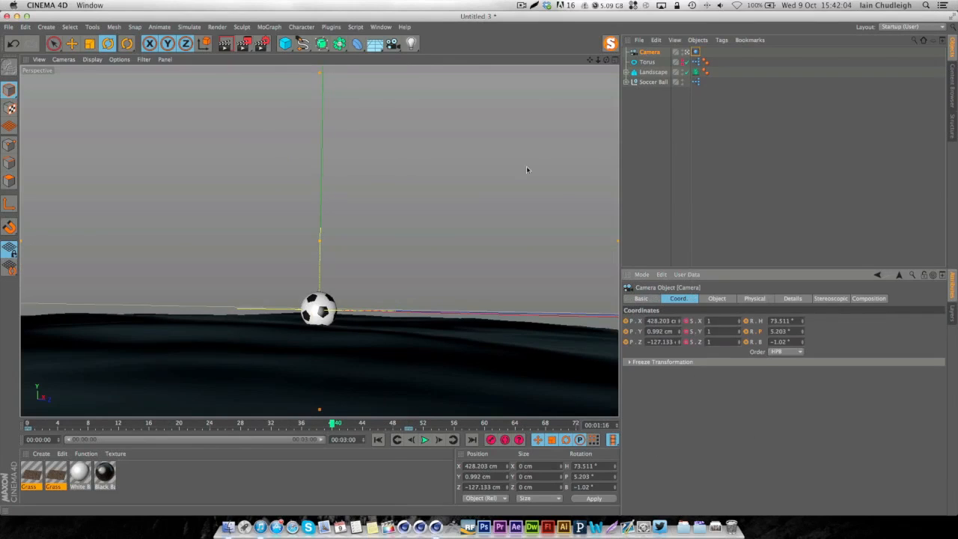
pyautogui.click(381, 27)
pyautogui.click(391, 113)
pyautogui.click(406, 207)
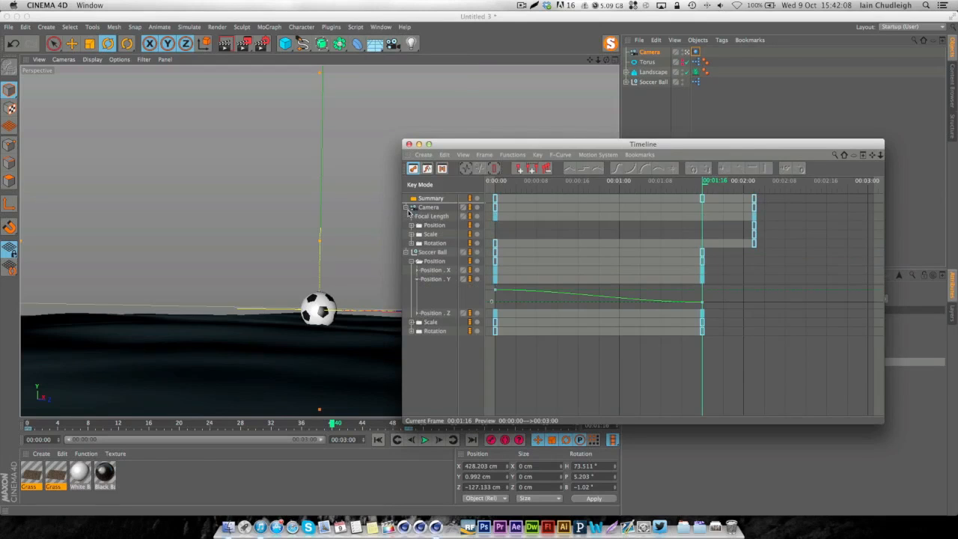
pyautogui.click(412, 217)
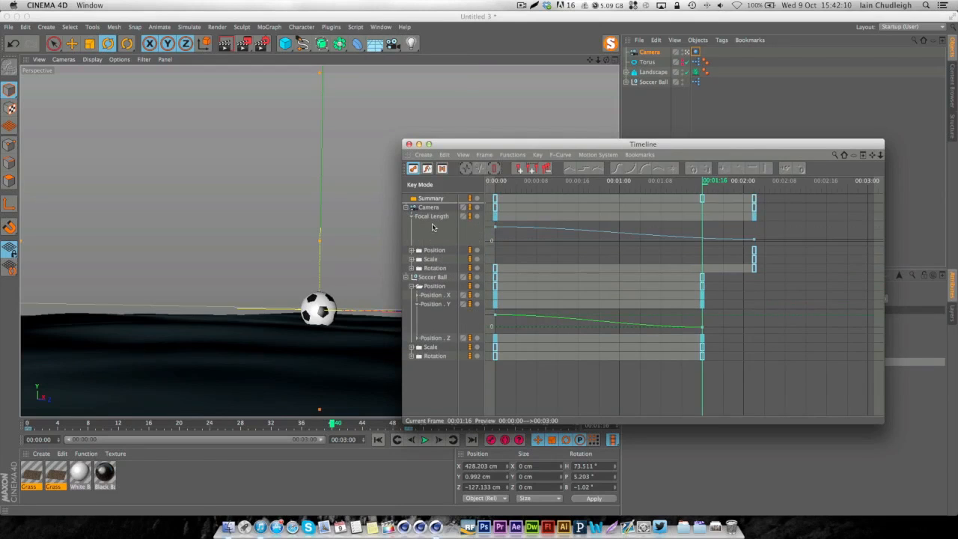
# Shift the camera's last Focal Length key to frame 44 and its first to frame 18, and preview the zoom against the fall.
pyautogui.moveTo(754, 219); pyautogui.dragTo(644, 217)
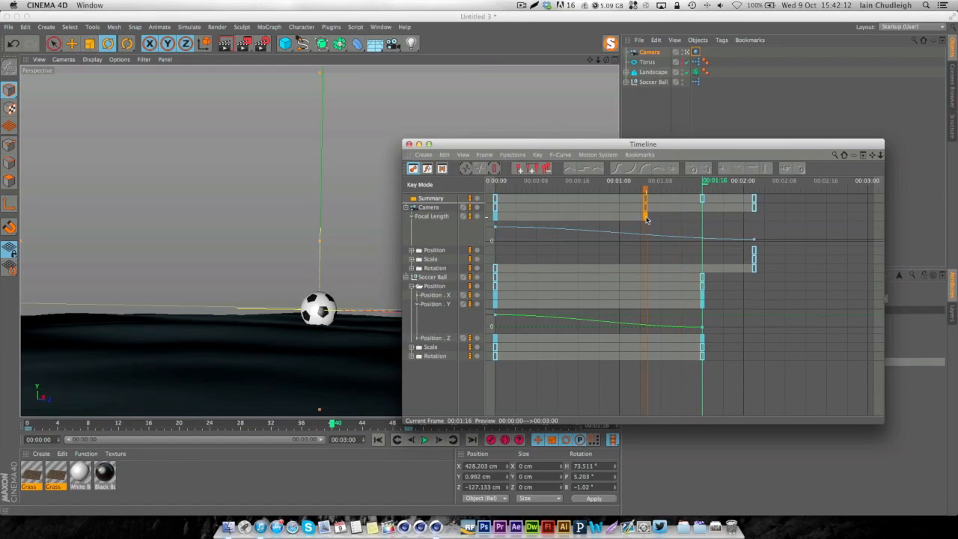
pyautogui.moveTo(319, 423); pyautogui.dragTo(278, 424)
pyautogui.moveTo(646, 217)
pyautogui.mouseDown()
pyautogui.moveTo(737, 214)
pyautogui.moveTo(651, 223)
pyautogui.mouseUp()
pyautogui.moveTo(495, 217); pyautogui.dragTo(588, 220)
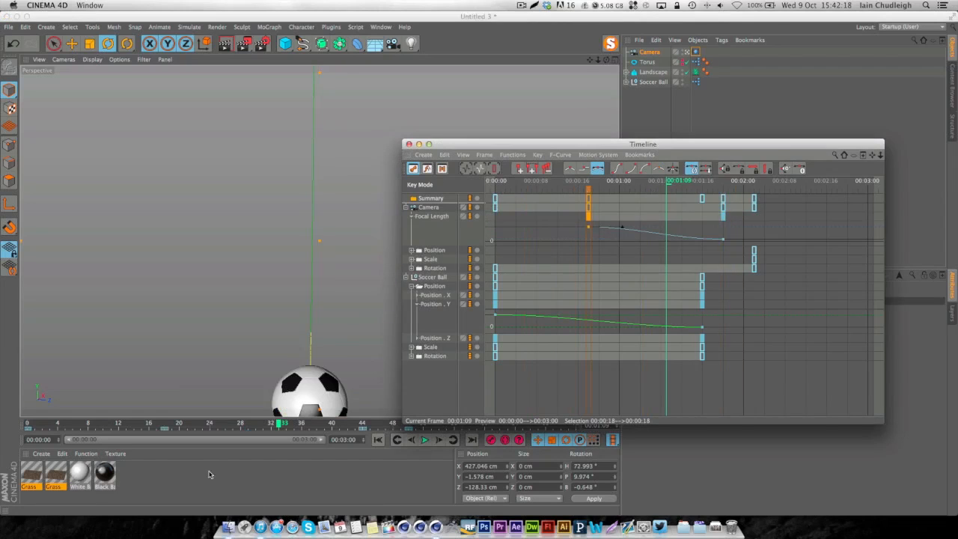
pyautogui.moveTo(136, 420); pyautogui.dragTo(266, 423)
pyautogui.moveTo(279, 487)
pyautogui.mouseDown()
pyautogui.moveTo(448, 481)
pyautogui.moveTo(267, 491)
pyautogui.moveTo(284, 497)
pyautogui.mouseUp()
# Move the Focal Length keys to frame 12 and 00:01:23, reshape their tangents for a later zoom-out, and preview the result.
pyautogui.moveTo(590, 225)
pyautogui.mouseDown()
pyautogui.moveTo(553, 224)
pyautogui.moveTo(585, 228)
pyautogui.mouseUp()
pyautogui.moveTo(127, 424)
pyautogui.mouseDown()
pyautogui.moveTo(224, 424)
pyautogui.moveTo(340, 476)
pyautogui.moveTo(391, 475)
pyautogui.moveTo(263, 472)
pyautogui.mouseUp()
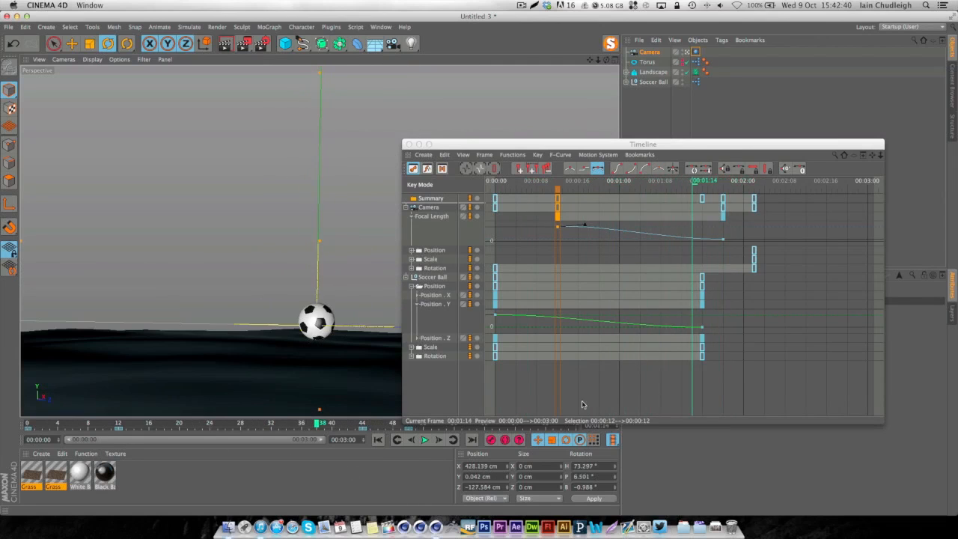
pyautogui.moveTo(721, 239); pyautogui.dragTo(689, 235)
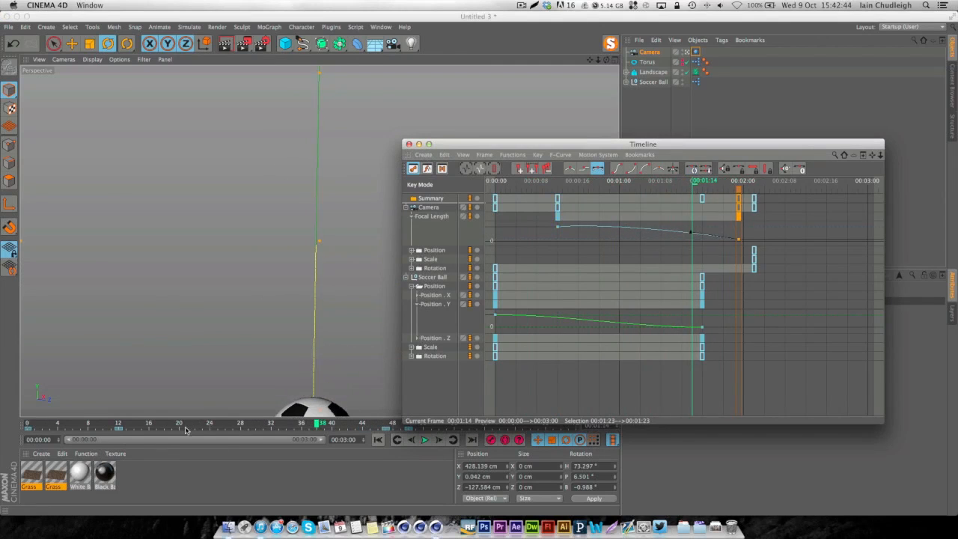
pyautogui.moveTo(185, 429); pyautogui.dragTo(342, 449)
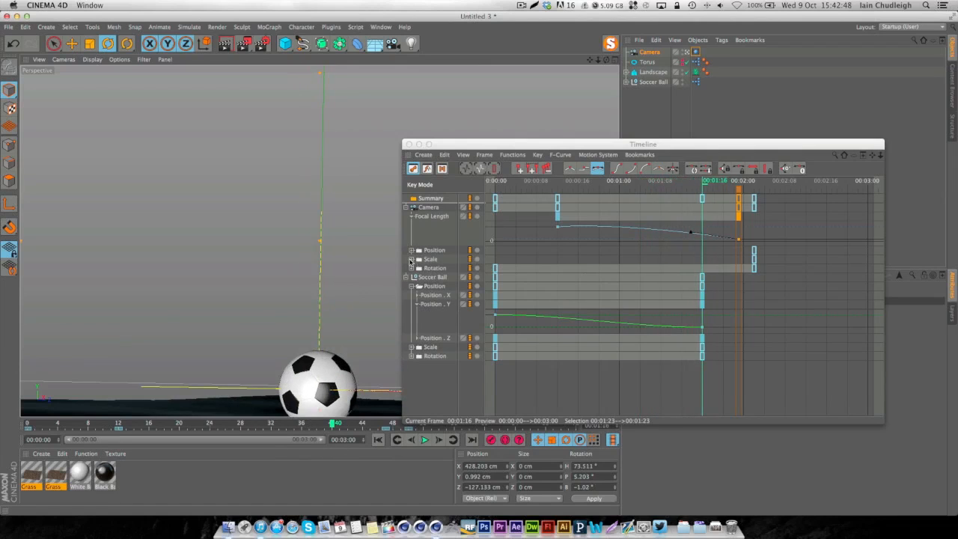
# Reshape the end tangent of the camera's Rotation P curve in the Timeline, then close it and preview the camera tilt.
pyautogui.click(411, 268)
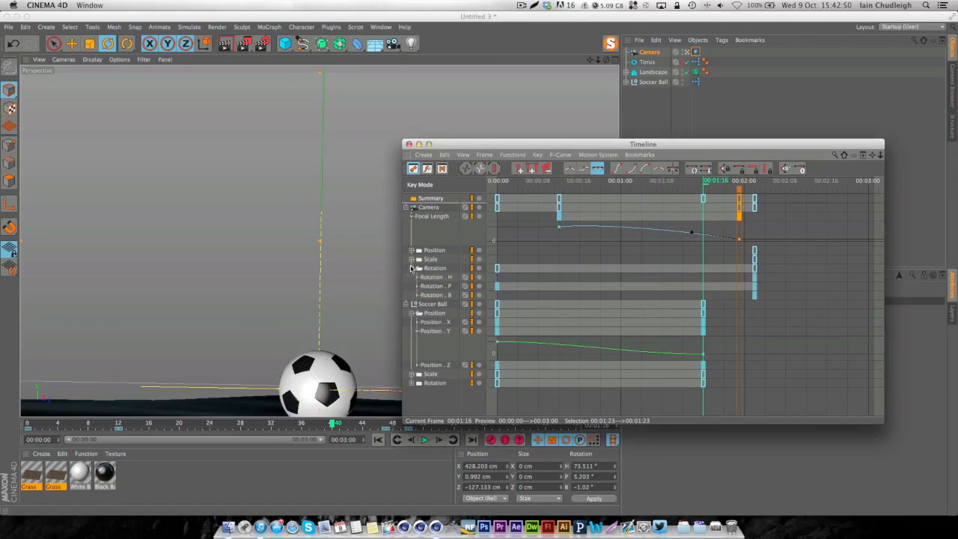
pyautogui.click(417, 285)
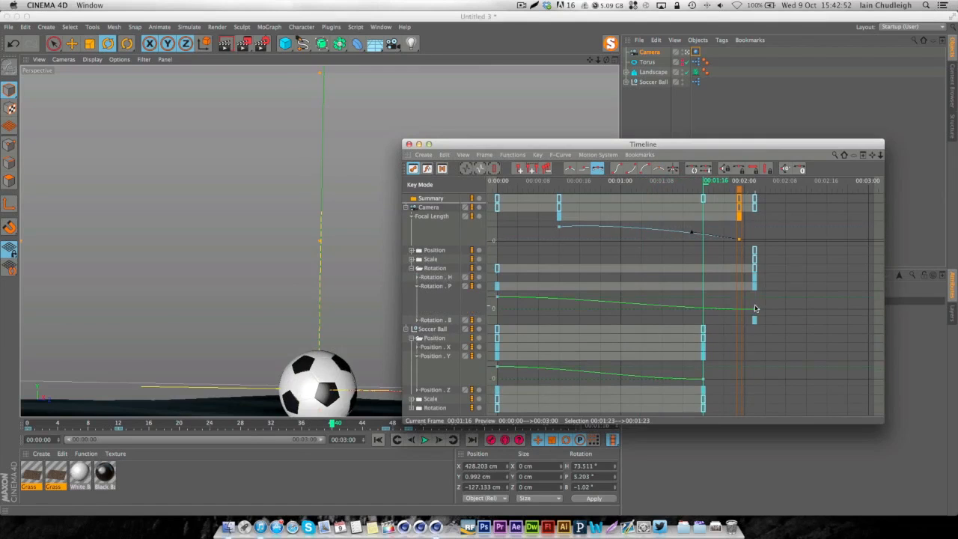
pyautogui.moveTo(754, 309); pyautogui.dragTo(649, 310)
pyautogui.moveTo(89, 426); pyautogui.dragTo(380, 465)
pyautogui.click(407, 143)
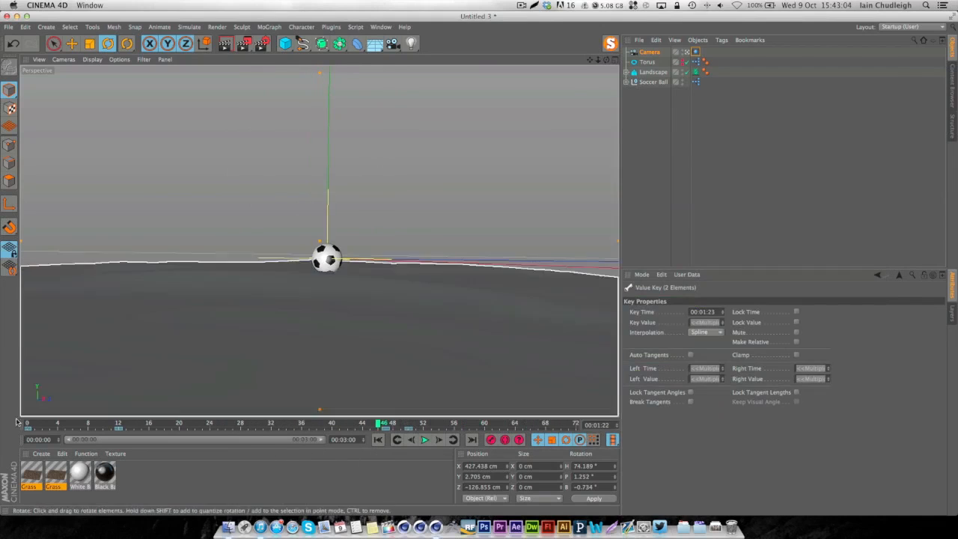
pyautogui.moveTo(69, 425); pyautogui.dragTo(258, 441)
# Rotate the Soccer Ball at frame 0 to about H 24.3°, P -68.7°, B -176.8°, record a key, and preview its spin during the fall.
pyautogui.click(647, 52)
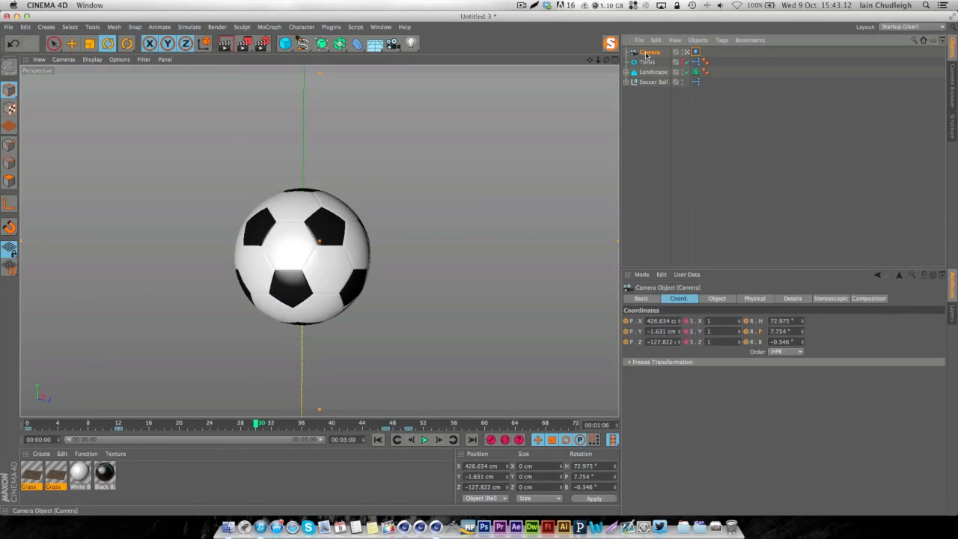
pyautogui.moveTo(50, 427); pyautogui.dragTo(28, 425)
pyautogui.press('r')
pyautogui.click(649, 81)
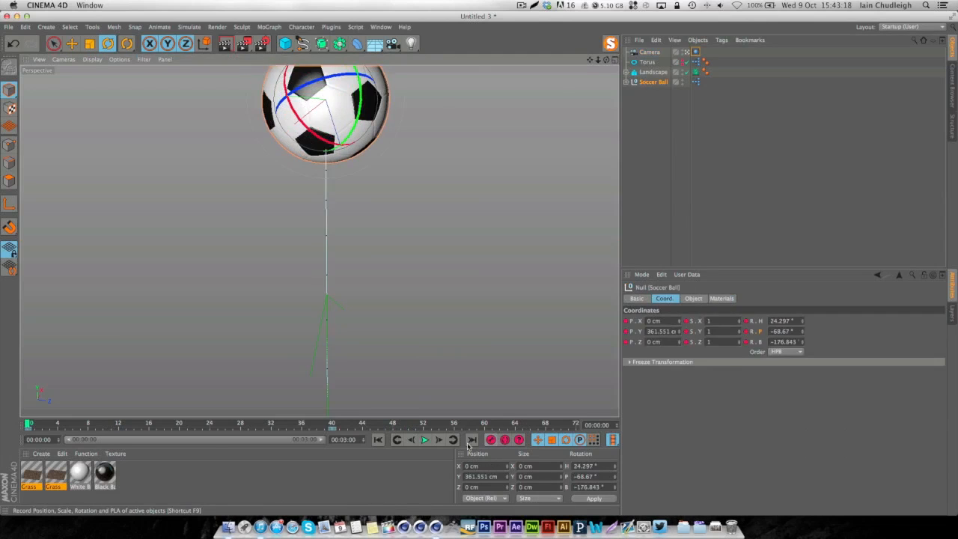
pyautogui.moveTo(28, 424); pyautogui.dragTo(249, 413)
pyautogui.moveTo(253, 230); pyautogui.dragTo(192, 445)
pyautogui.moveTo(123, 424); pyautogui.dragTo(347, 422)
pyautogui.click(627, 189)
# Keyframe the Torus's Ring Radius at 14 cm on frame 40.
pyautogui.click(647, 62)
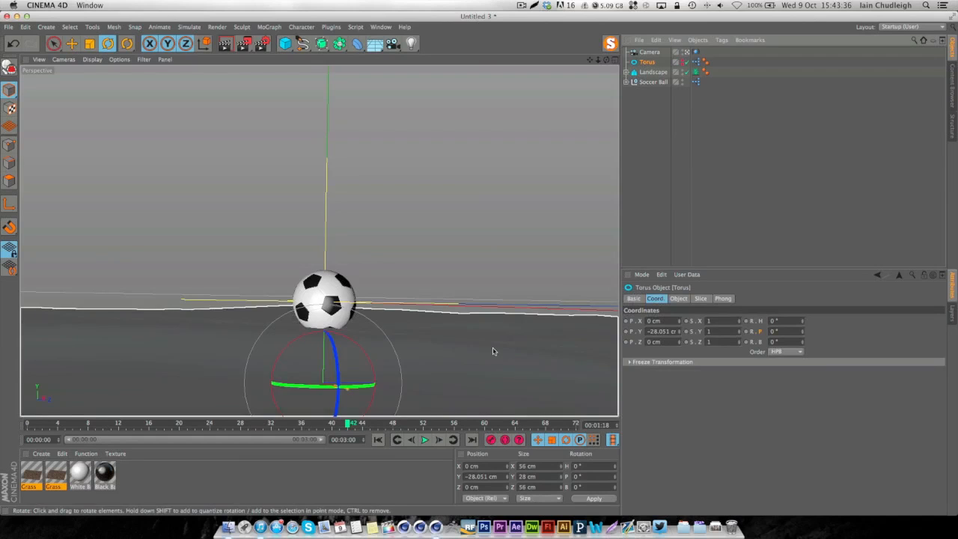
pyautogui.click(24, 425)
pyautogui.moveTo(25, 425); pyautogui.dragTo(332, 440)
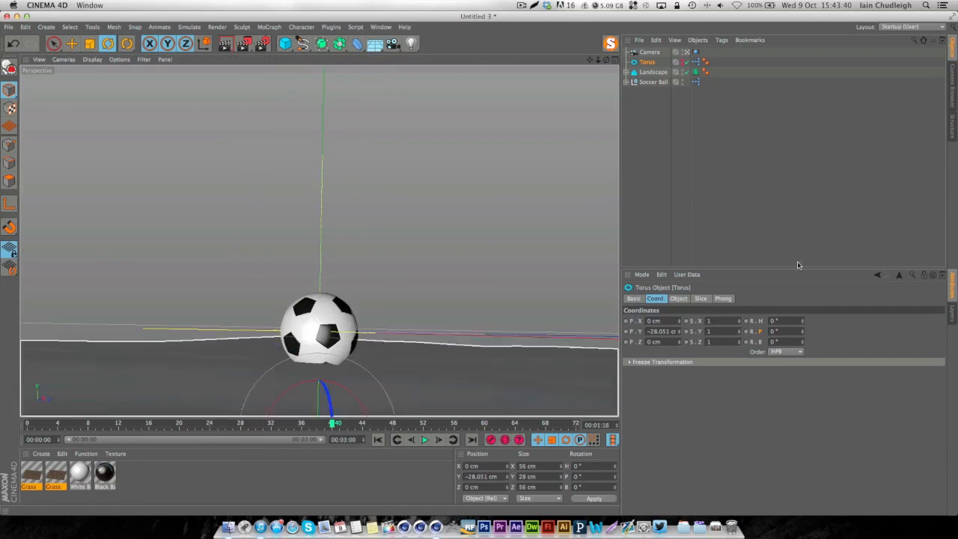
pyautogui.click(678, 299)
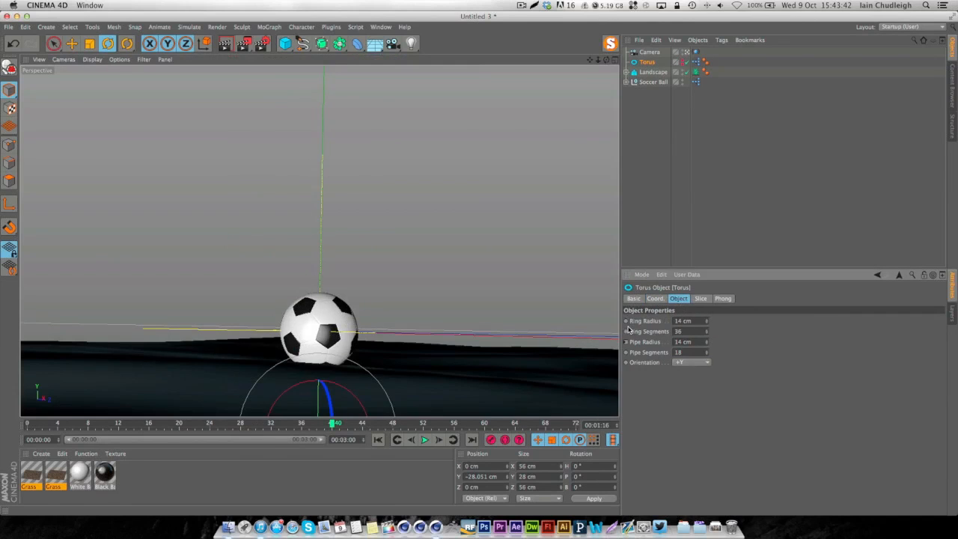
# At 00:03:00, set the Torus's Ring Radius to 414 cm and Pipe Radius to 35 cm, keyframe the Ring Radius, and preview the ripple.
pyautogui.moveTo(334, 425); pyautogui.dragTo(588, 430)
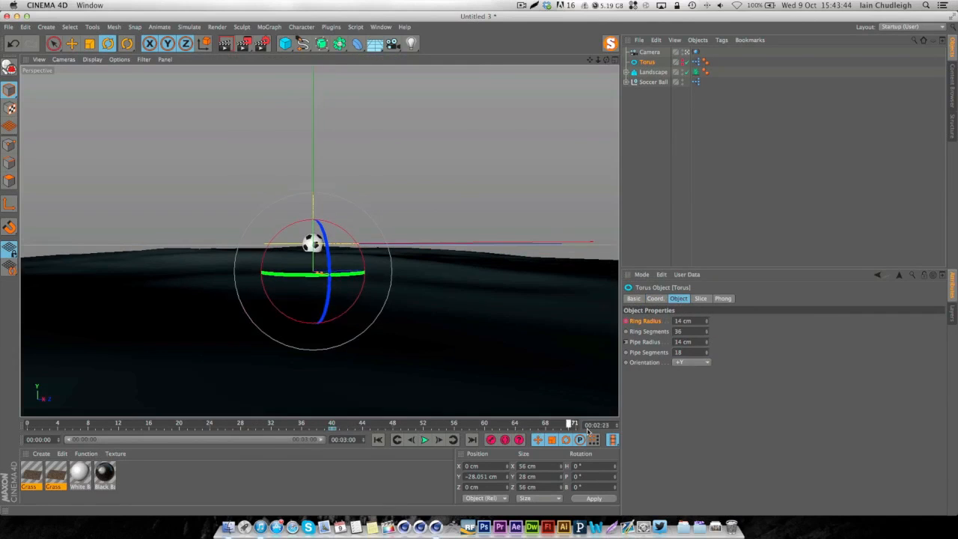
pyautogui.moveTo(705, 321); pyautogui.dragTo(705, 70)
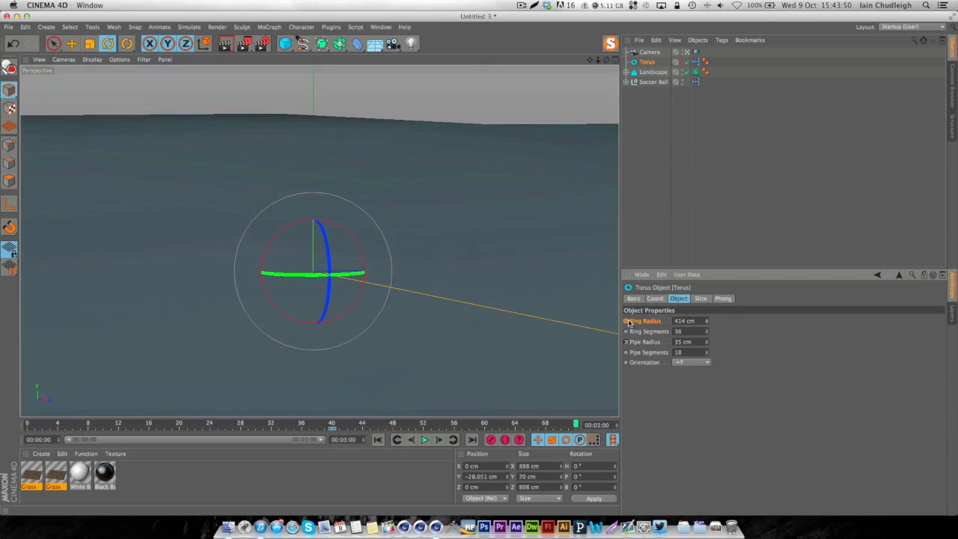
pyautogui.moveTo(549, 425); pyautogui.dragTo(432, 425)
pyautogui.moveTo(453, 462); pyautogui.dragTo(537, 424)
pyautogui.click(669, 187)
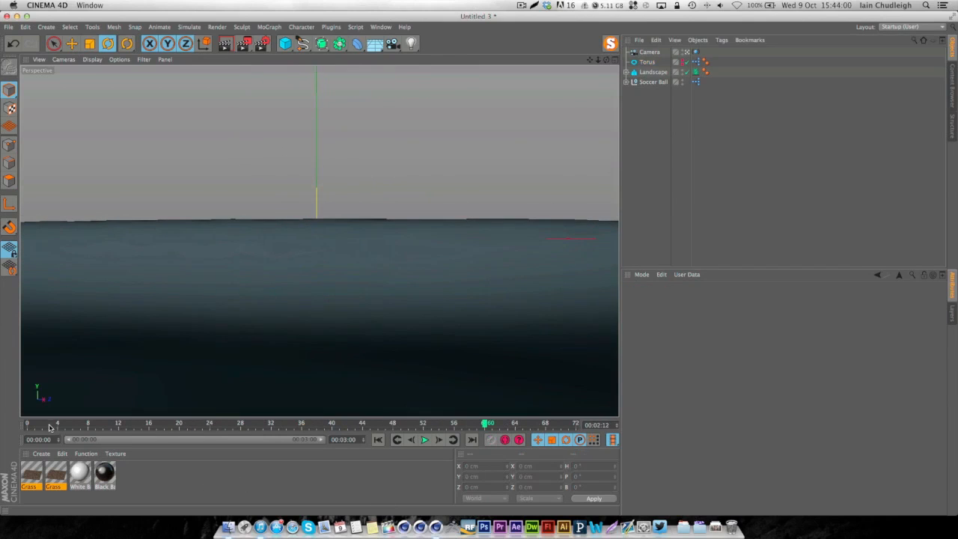
pyautogui.moveTo(50, 428); pyautogui.dragTo(416, 428)
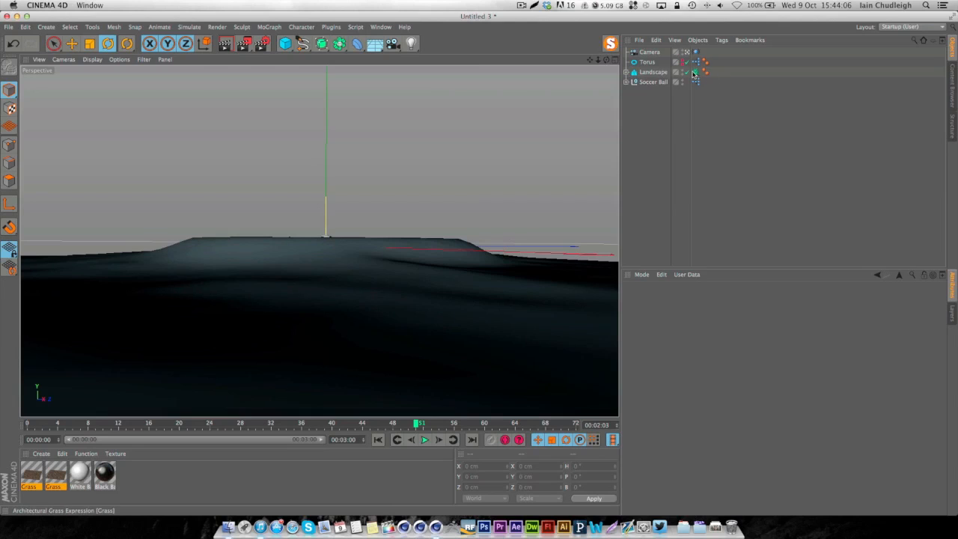
# Apply the Grass material to the Landscape and preview the ball's landing up to frame 43.
pyautogui.moveTo(47, 477); pyautogui.dragTo(657, 334)
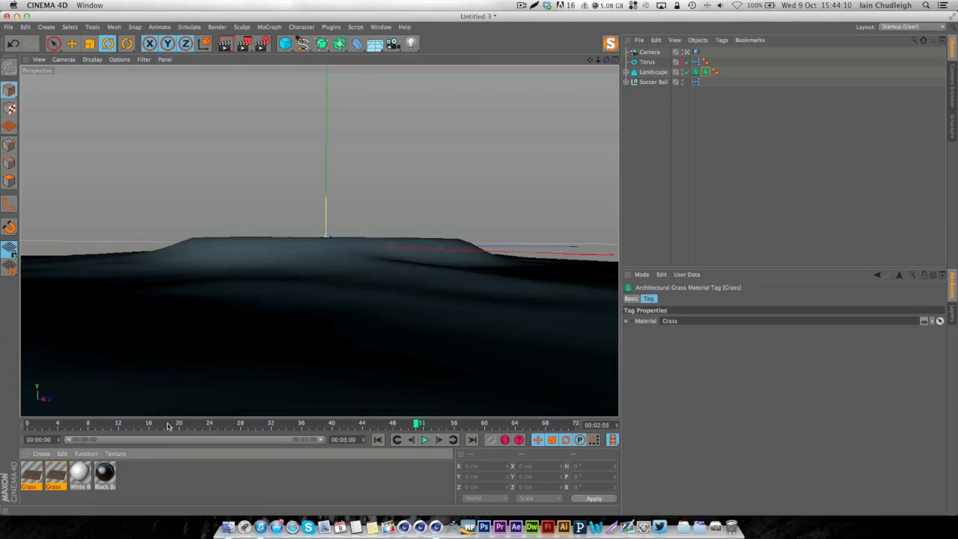
pyautogui.moveTo(169, 426); pyautogui.dragTo(356, 437)
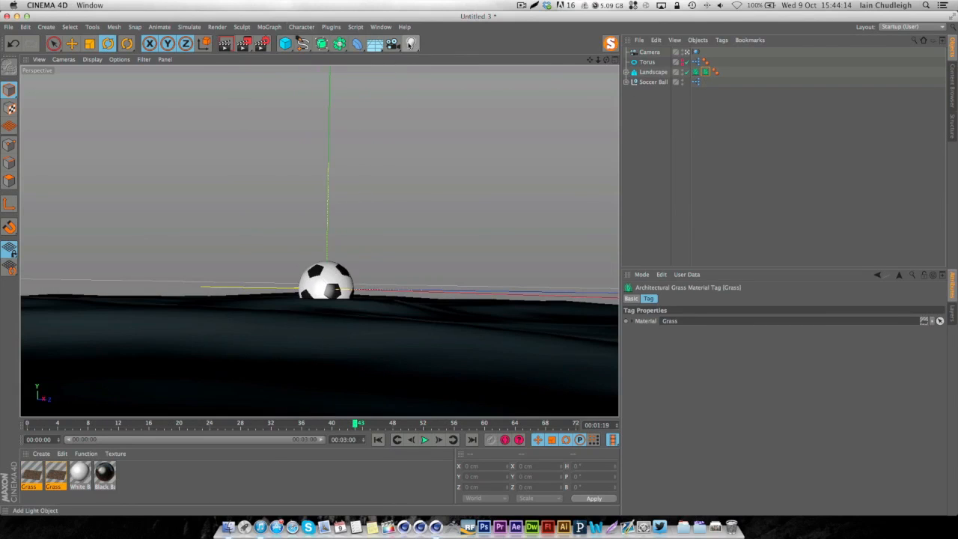
# Add an area light at about X -37, Y 277, Z -379 cm, angled towards the ball, and color it warm white, RGB 237, 235, 218.
pyautogui.moveTo(410, 43); pyautogui.dragTo(513, 75)
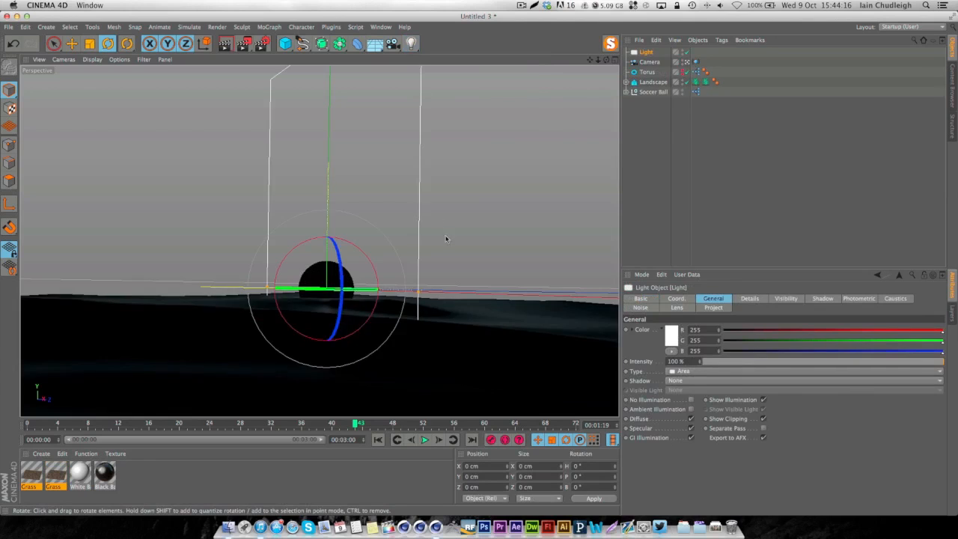
pyautogui.moveTo(348, 308); pyautogui.dragTo(85, 71)
pyautogui.press('e')
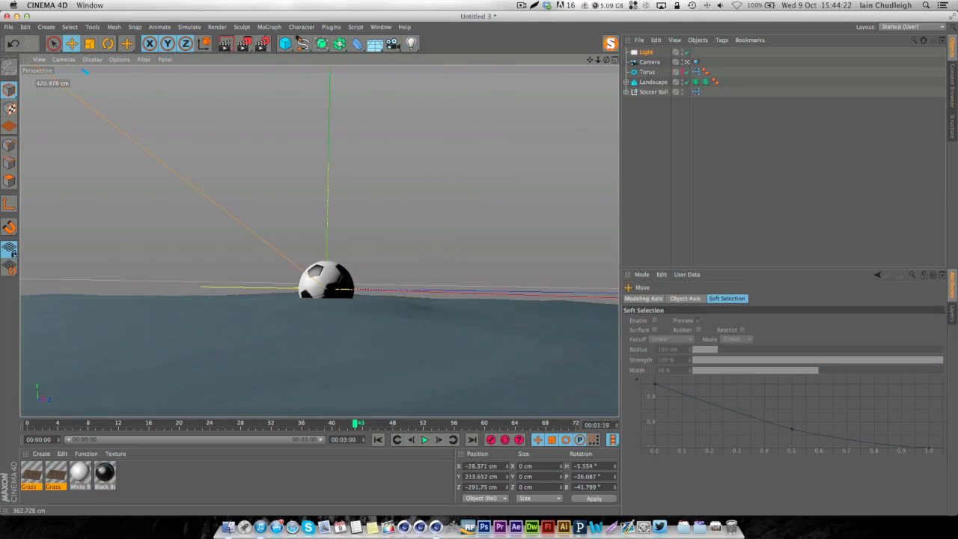
pyautogui.click(644, 52)
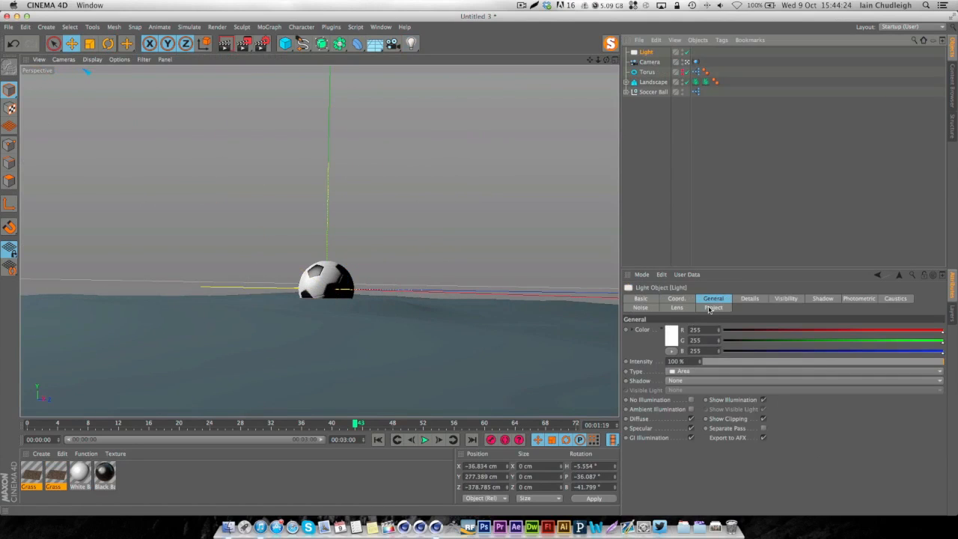
pyautogui.click(677, 332)
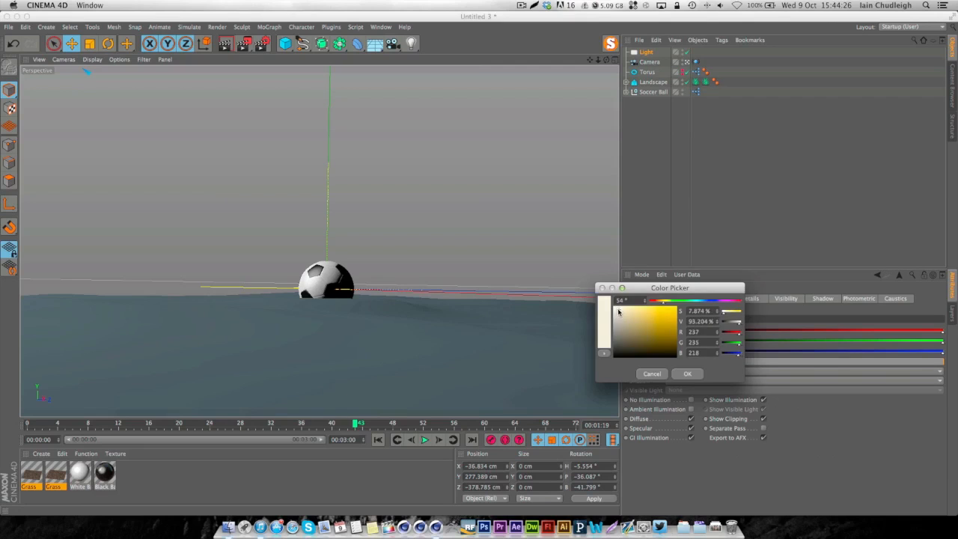
pyautogui.click(687, 374)
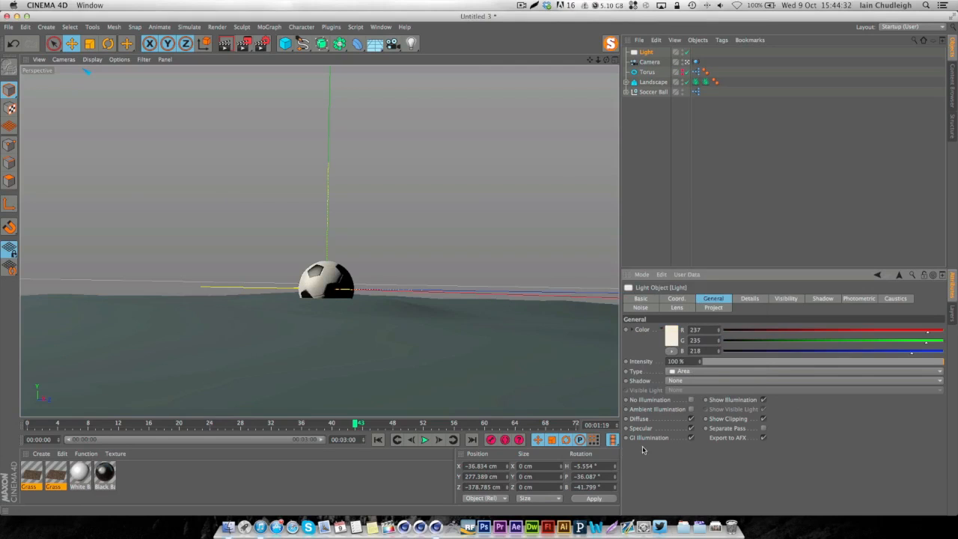
# Set the area light's falloff to Inverse Square (Physically Accurate) with a Radius/Decay of 460 cm.
pyautogui.click(750, 299)
pyautogui.click(696, 383)
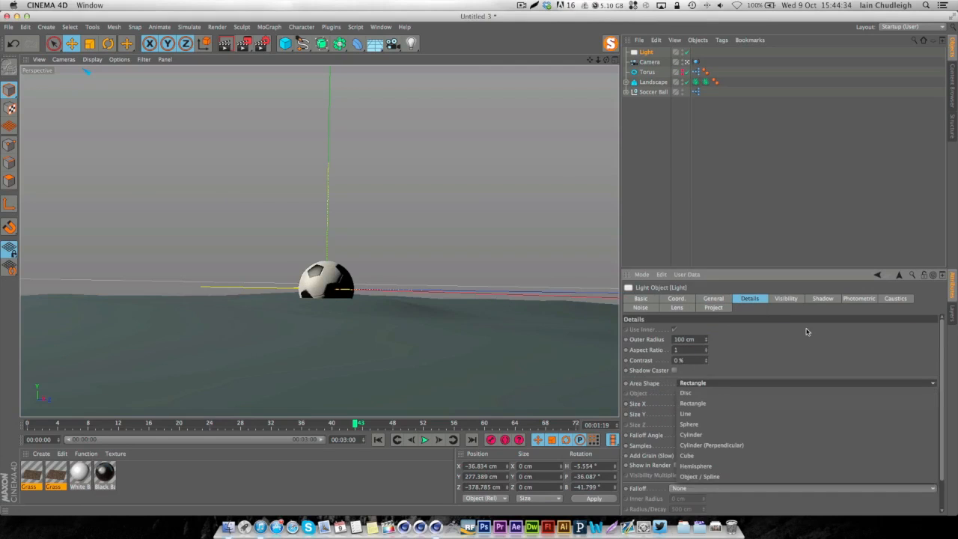
pyautogui.scroll(-2, 806, 449)
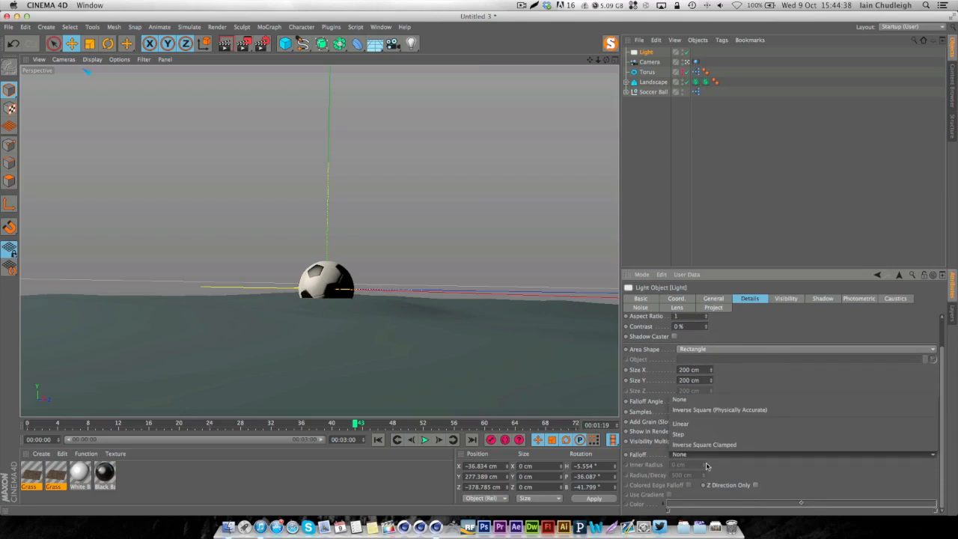
pyautogui.click(708, 410)
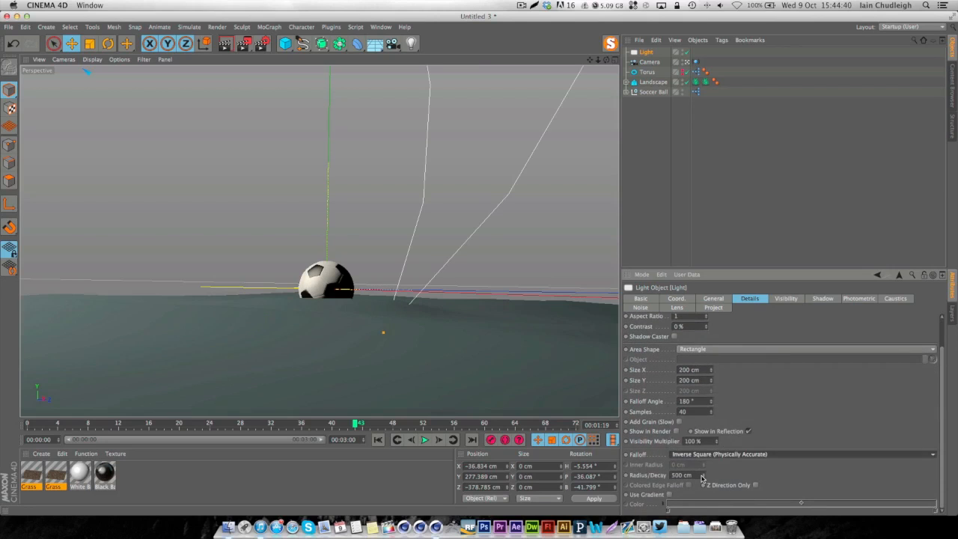
pyautogui.moveTo(702, 478); pyautogui.dragTo(702, 487)
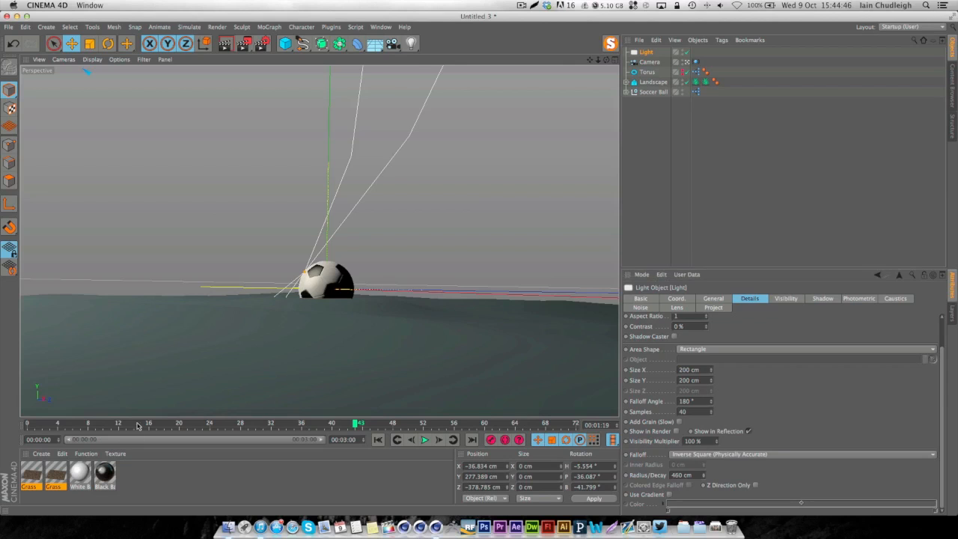
# Set the camera's bank rotation to about -20.7° at frame 0, keyframe it, and preview the roll through the fall.
pyautogui.moveTo(137, 426); pyautogui.dragTo(24, 425)
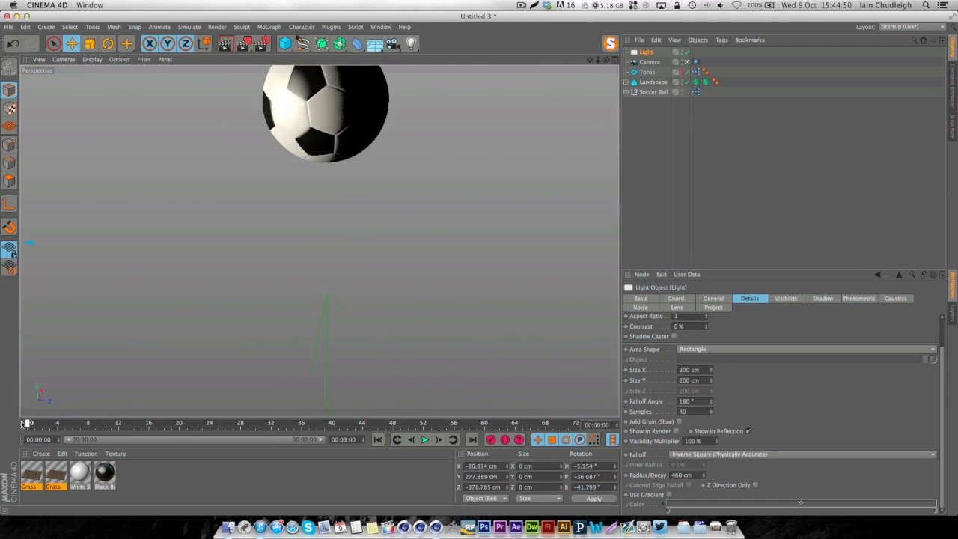
pyautogui.click(646, 63)
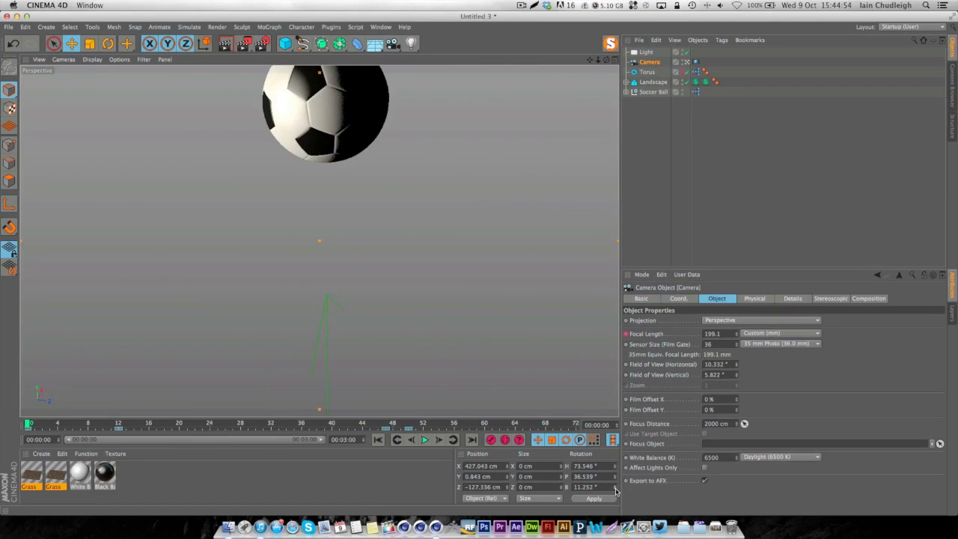
pyautogui.click(678, 299)
pyautogui.moveTo(799, 344); pyautogui.dragTo(799, 359)
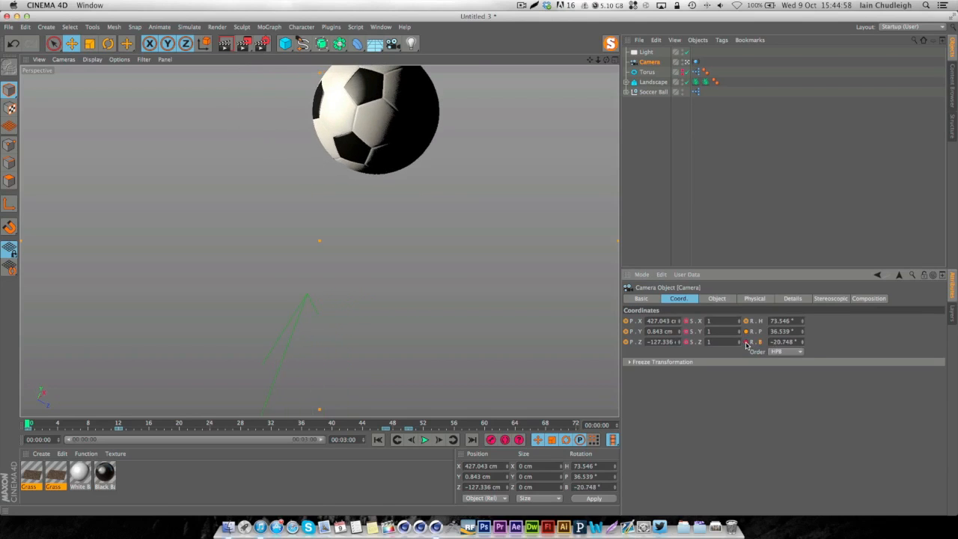
pyautogui.moveTo(35, 424); pyautogui.dragTo(378, 424)
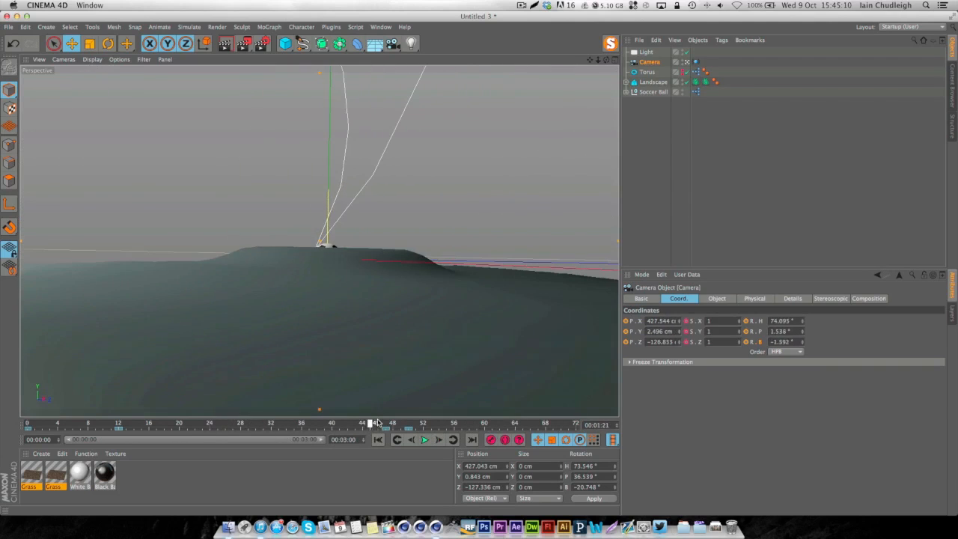
pyautogui.click(755, 229)
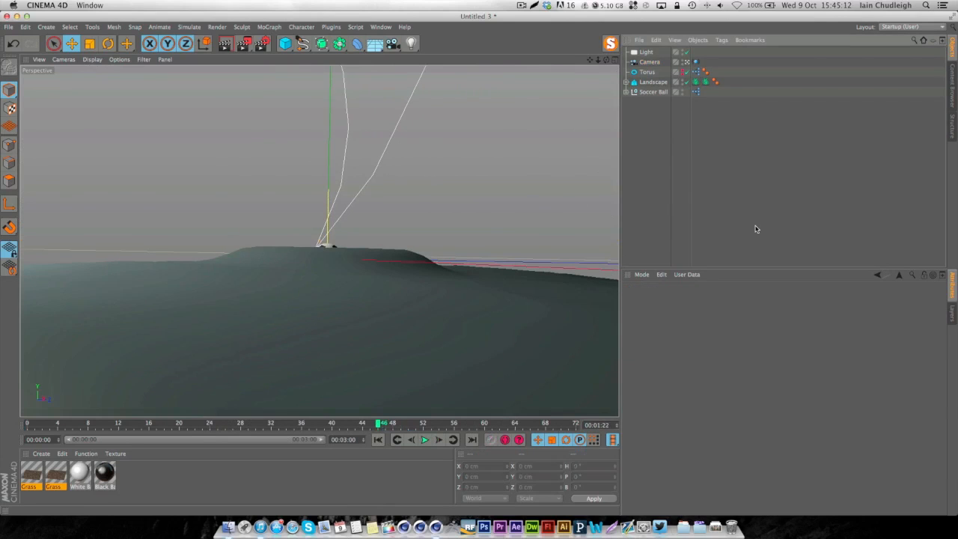
pyautogui.moveTo(78, 425); pyautogui.dragTo(362, 424)
# Add an Omni light at about X 130, Y 197, Z 429 cm, with a pale blue color of RGB 208, 217, 230 and 41% intensity.
pyautogui.moveTo(410, 44); pyautogui.dragTo(441, 56)
pyautogui.moveTo(423, 257); pyautogui.dragTo(860, 136)
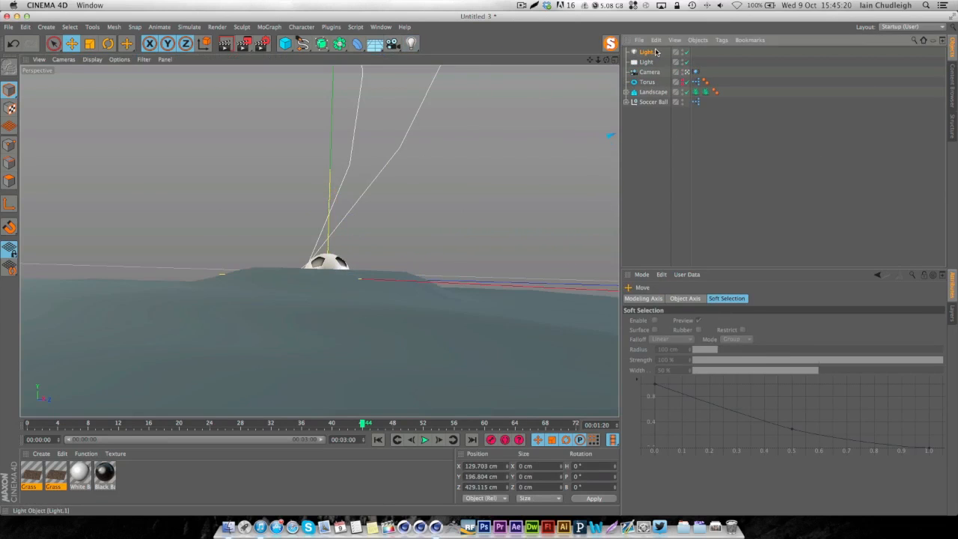
pyautogui.click(652, 52)
pyautogui.click(709, 298)
pyautogui.click(678, 337)
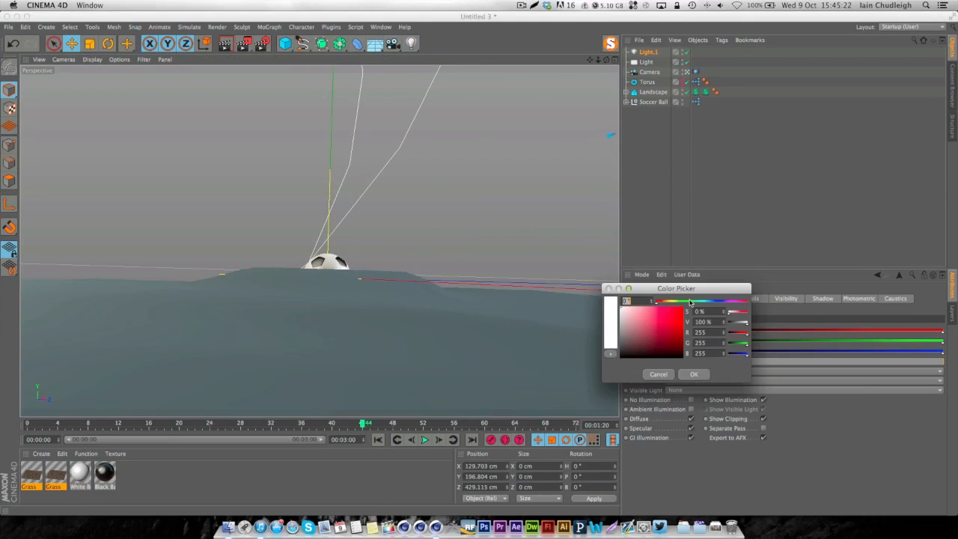
pyautogui.click(694, 374)
pyautogui.moveTo(725, 364); pyautogui.dragTo(801, 364)
# Preview the two-light setup through the ball's fall and render frame 45 in the viewport.
pyautogui.click(57, 424)
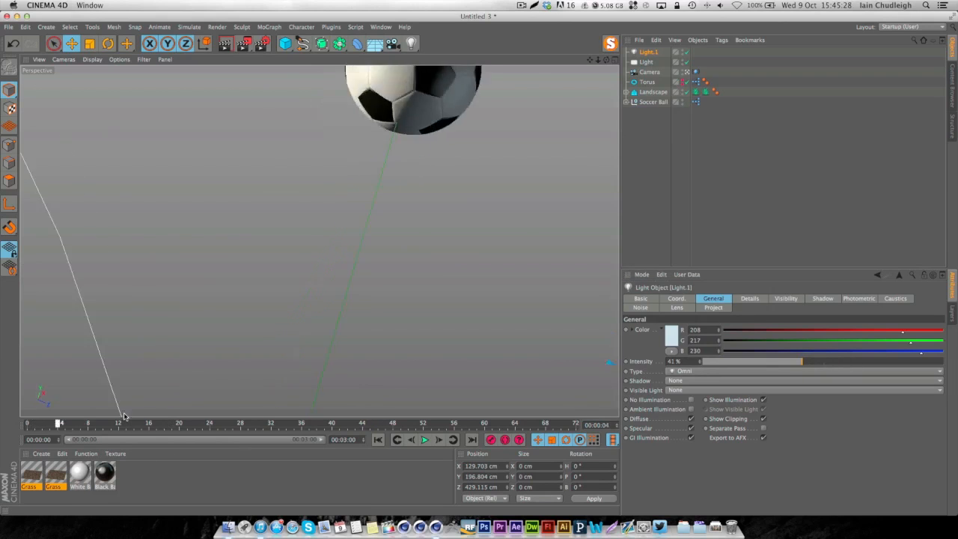
pyautogui.moveTo(124, 421); pyautogui.dragTo(303, 426)
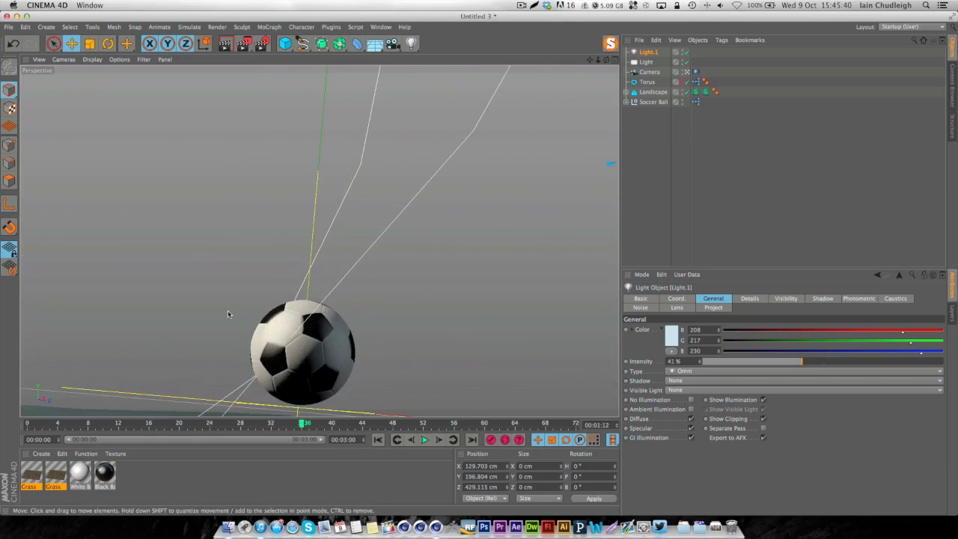
pyautogui.click(754, 156)
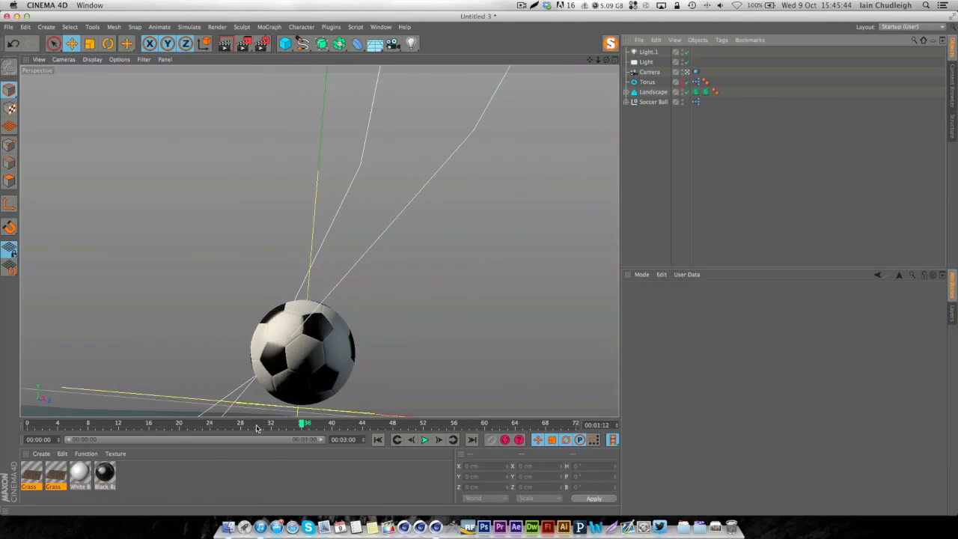
pyautogui.moveTo(258, 426); pyautogui.dragTo(370, 424)
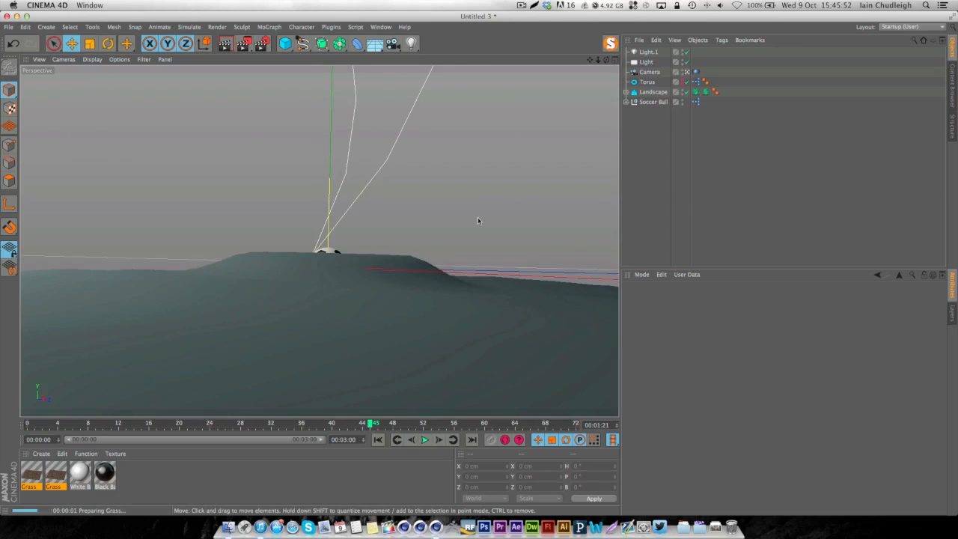
pyautogui.click(526, 5)
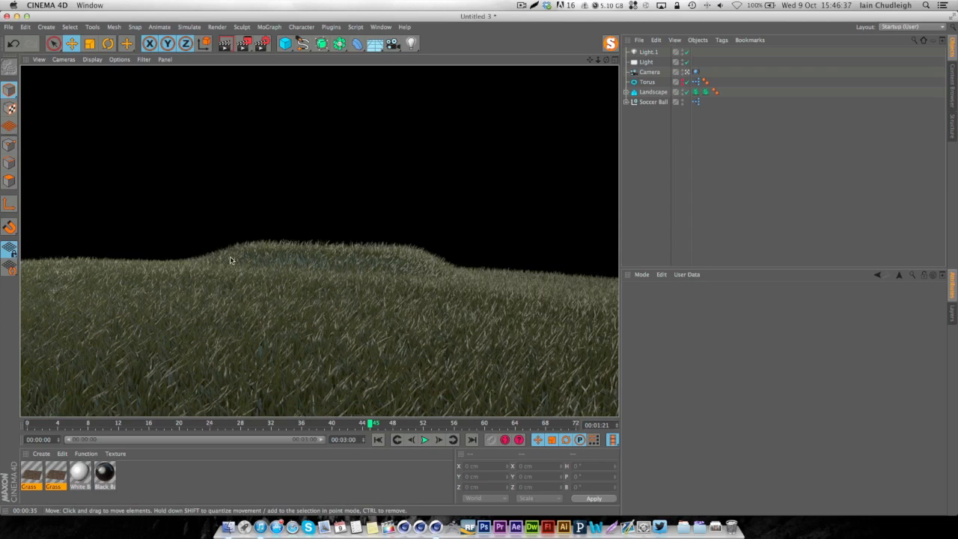
# Raise the density of both Grass materials to 160%.
pyautogui.moveTo(373, 423)
pyautogui.mouseDown()
pyautogui.moveTo(277, 423)
pyautogui.moveTo(483, 430)
pyautogui.moveTo(334, 429)
pyautogui.moveTo(379, 428)
pyautogui.mouseUp()
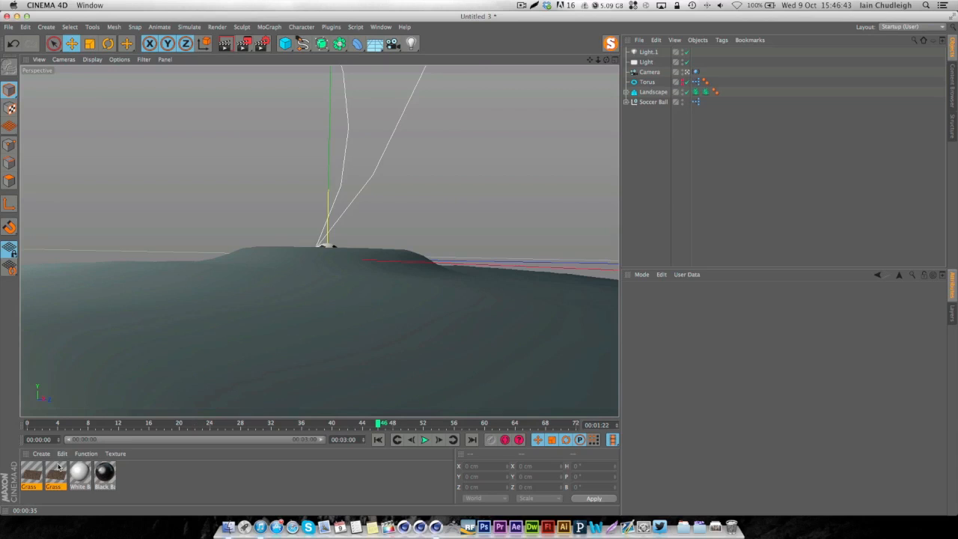
pyautogui.doubleClick(34, 474)
pyautogui.keyDown('shift'); pyautogui.click(43, 475); pyautogui.keyUp('shift')
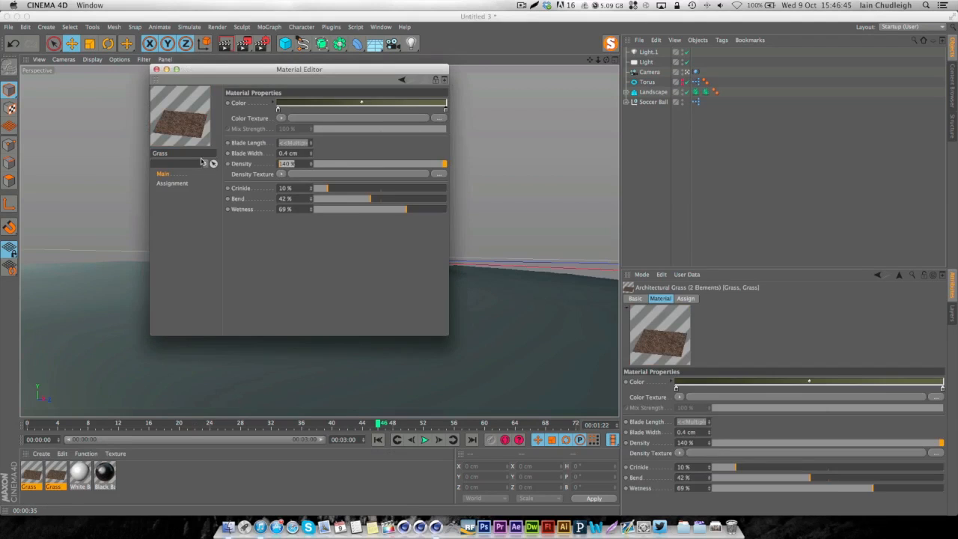
pyautogui.write('160')
pyautogui.press('Return')
pyautogui.click(156, 69)
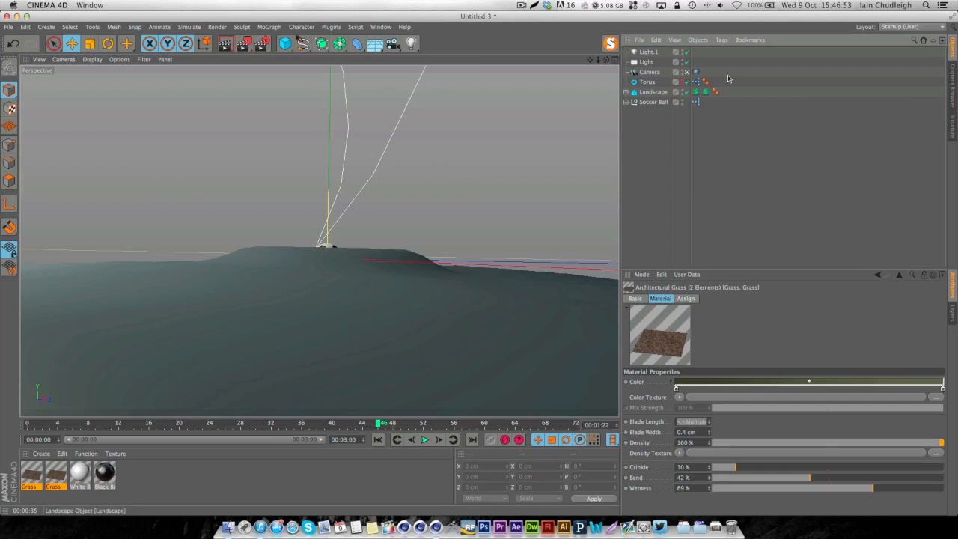
# Open the content library, hide its tree view, and go up to the top-level list of preset libraries.
pyautogui.click(952, 76)
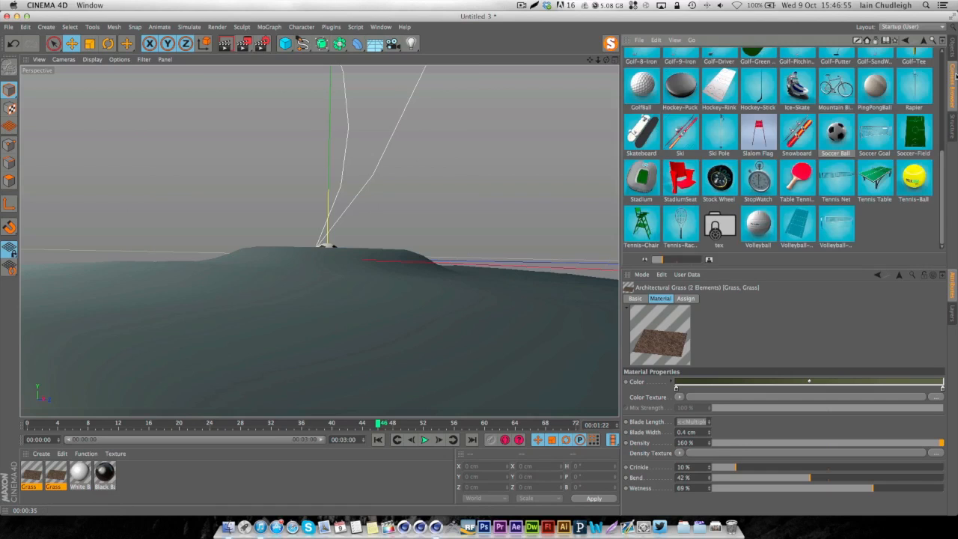
pyautogui.click(931, 40)
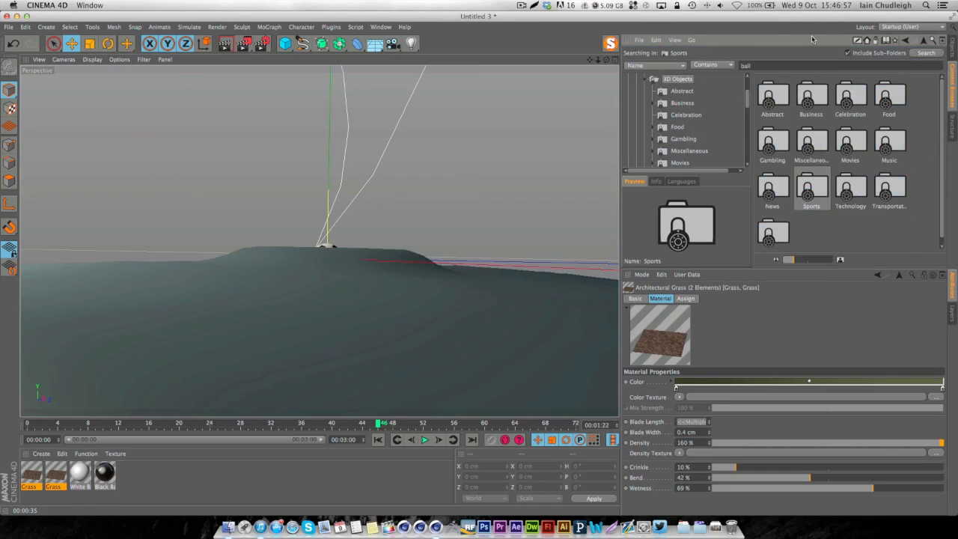
pyautogui.click(674, 39)
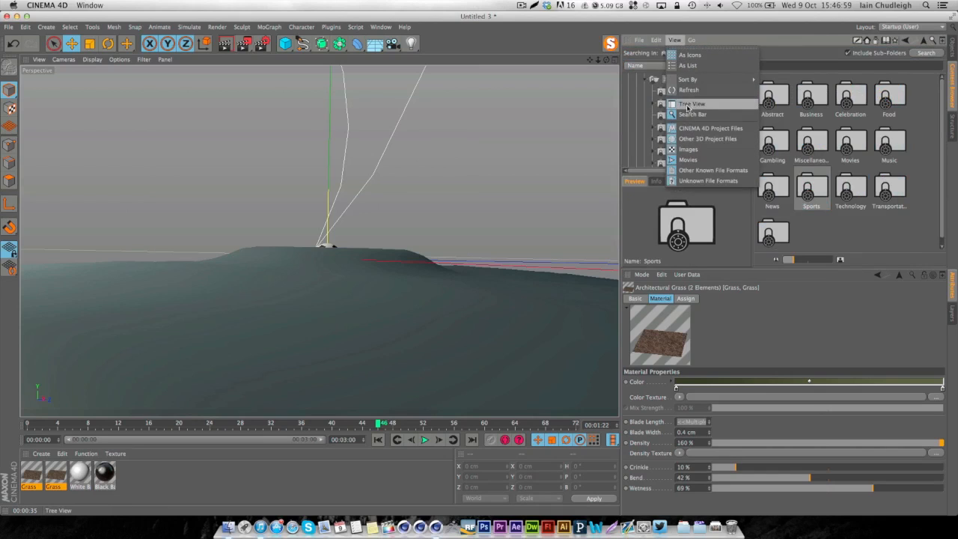
pyautogui.click(687, 106)
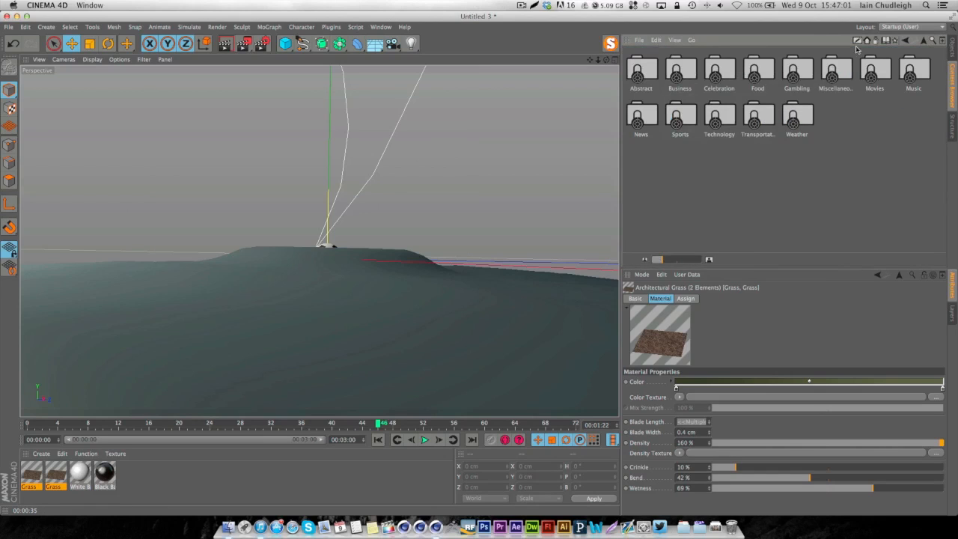
pyautogui.click(923, 40)
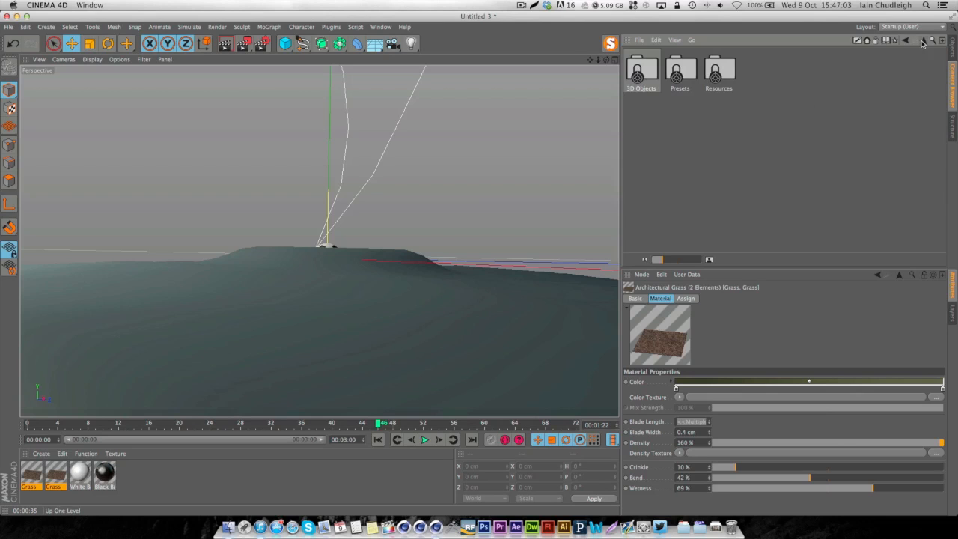
pyautogui.click(922, 41)
# Apply the Grass-01 material from the Visualize library's Nature materials to the Landscape.
pyautogui.click(844, 137)
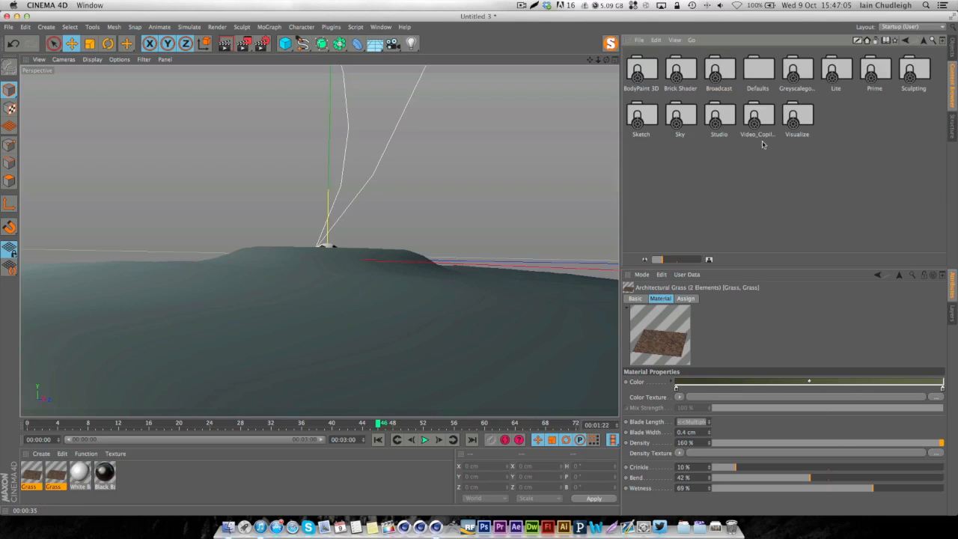
pyautogui.doubleClick(803, 116)
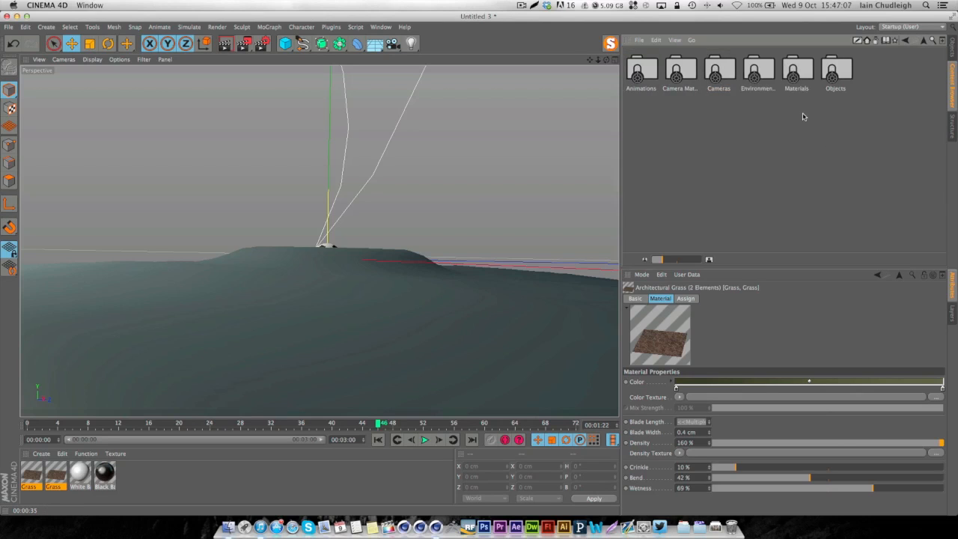
pyautogui.doubleClick(804, 73)
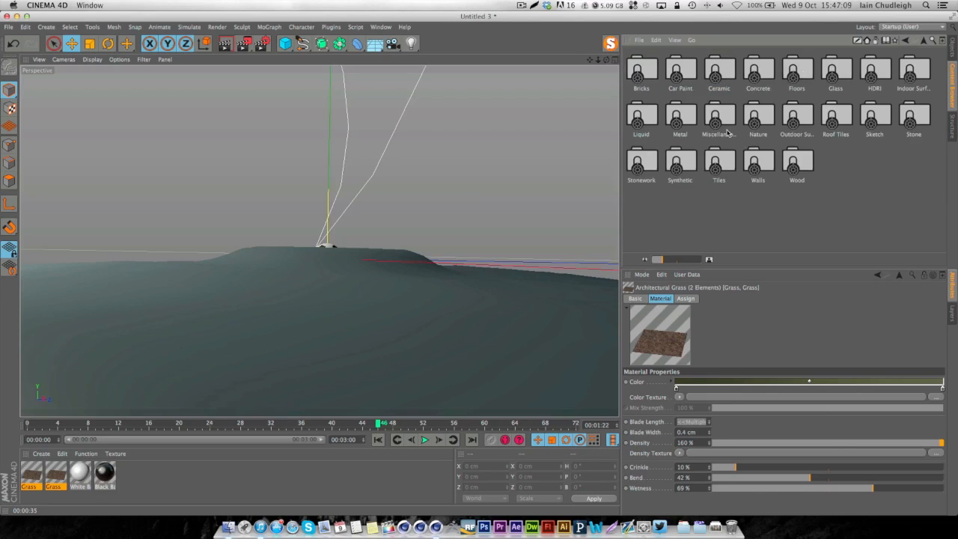
pyautogui.doubleClick(748, 123)
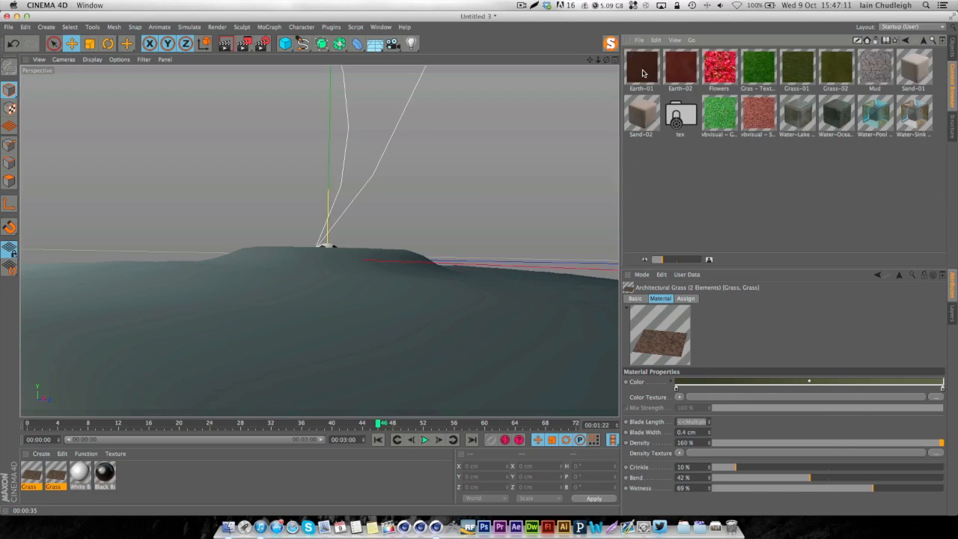
pyautogui.click(799, 62)
pyautogui.moveTo(798, 62); pyautogui.dragTo(375, 358)
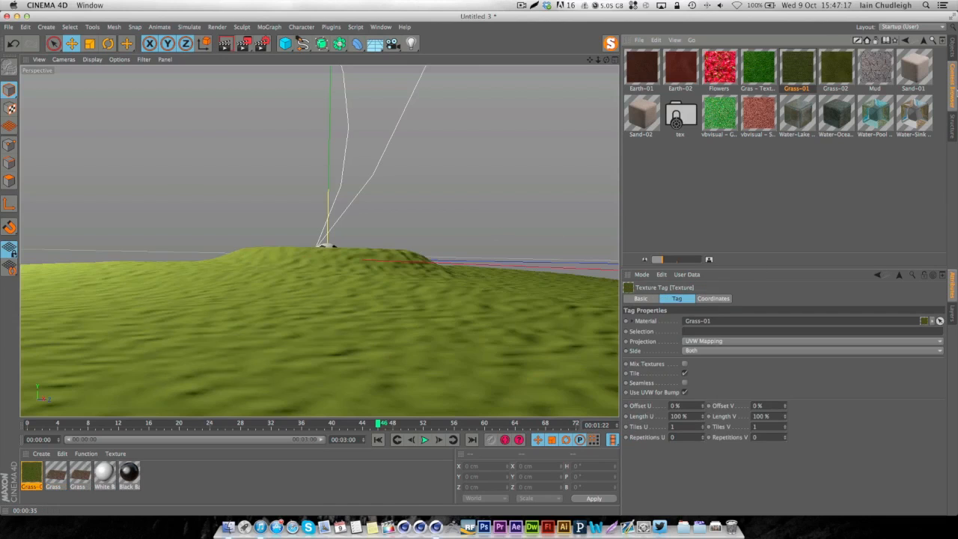
# Set the projection of the Landscape's Grass-01 texture tag to Cubic.
pyautogui.click(952, 50)
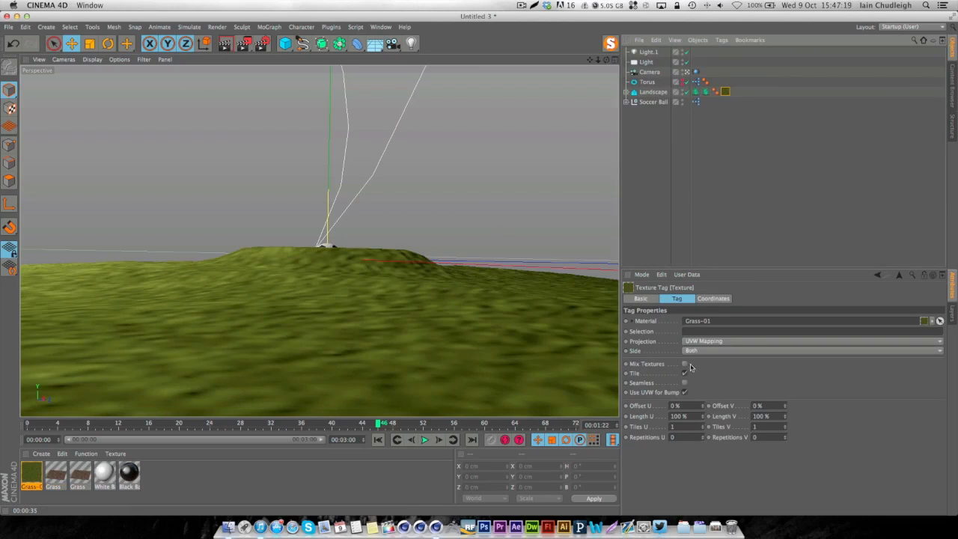
pyautogui.click(701, 341)
pyautogui.click(702, 381)
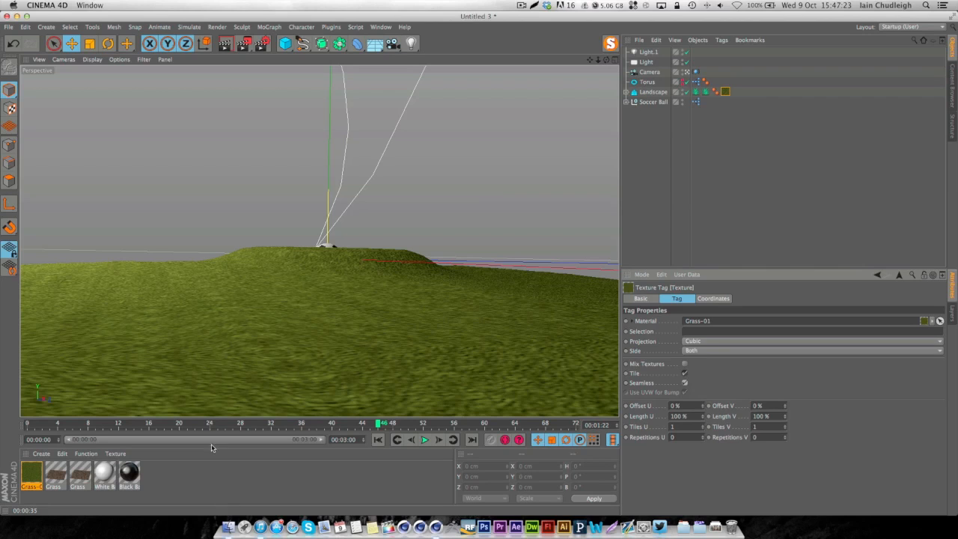
# Add a Brightness/Contrast/Gamma effect to the Grass-01 color layer shader and set its brightness to -7%.
pyautogui.doubleClick(33, 473)
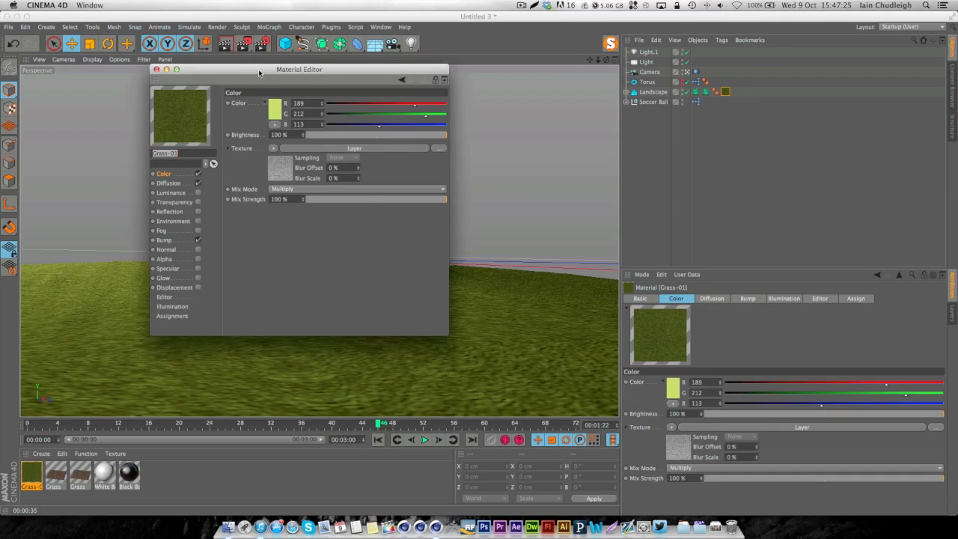
pyautogui.moveTo(259, 73); pyautogui.dragTo(449, 111)
pyautogui.click(462, 211)
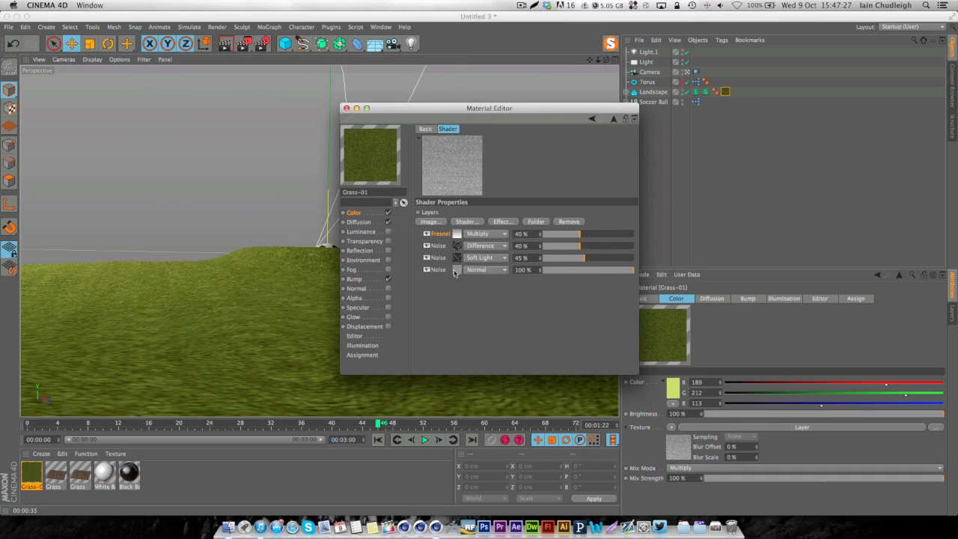
pyautogui.click(503, 221)
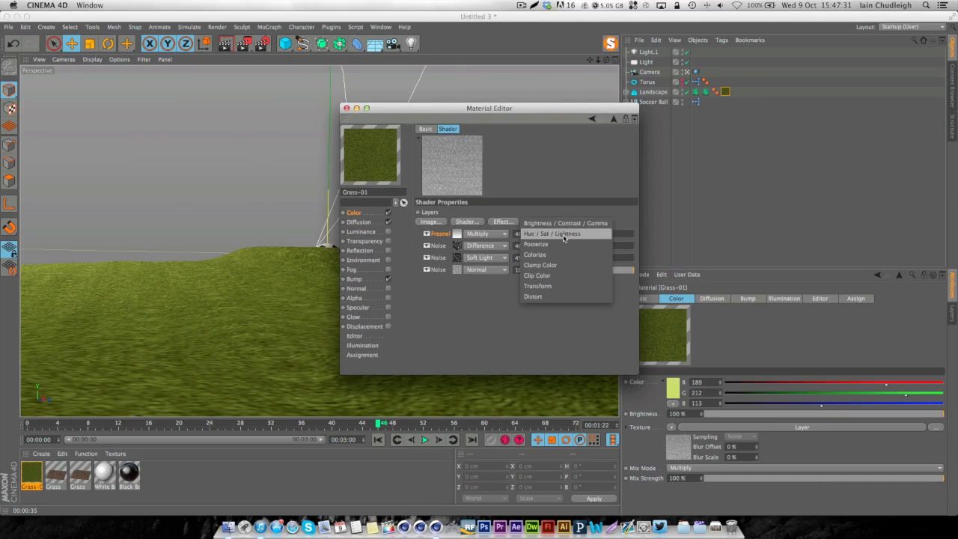
pyautogui.click(565, 222)
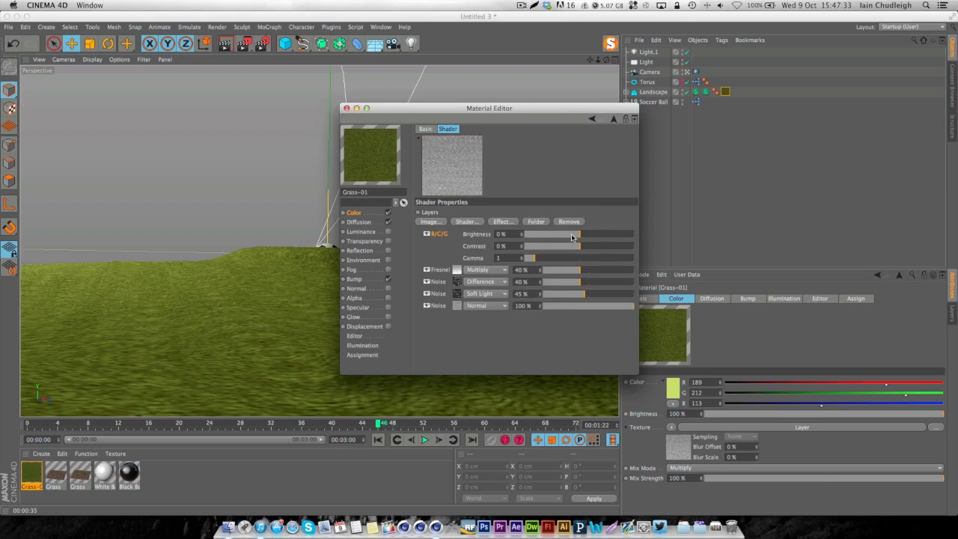
pyautogui.moveTo(576, 234)
pyautogui.mouseDown()
pyautogui.moveTo(566, 237)
pyautogui.moveTo(576, 237)
pyautogui.mouseUp()
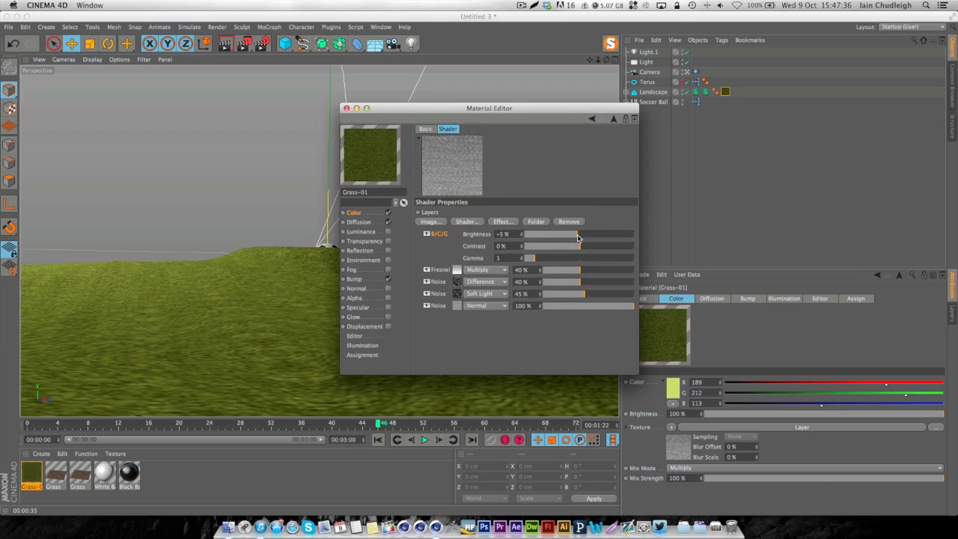
pyautogui.click(522, 237)
pyautogui.click(523, 237)
pyautogui.click(522, 237)
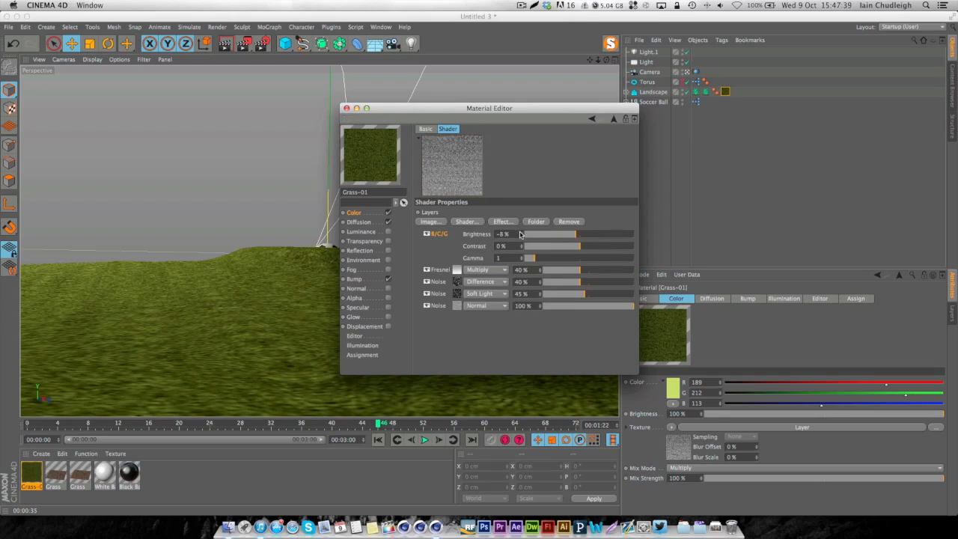
pyautogui.click(522, 233)
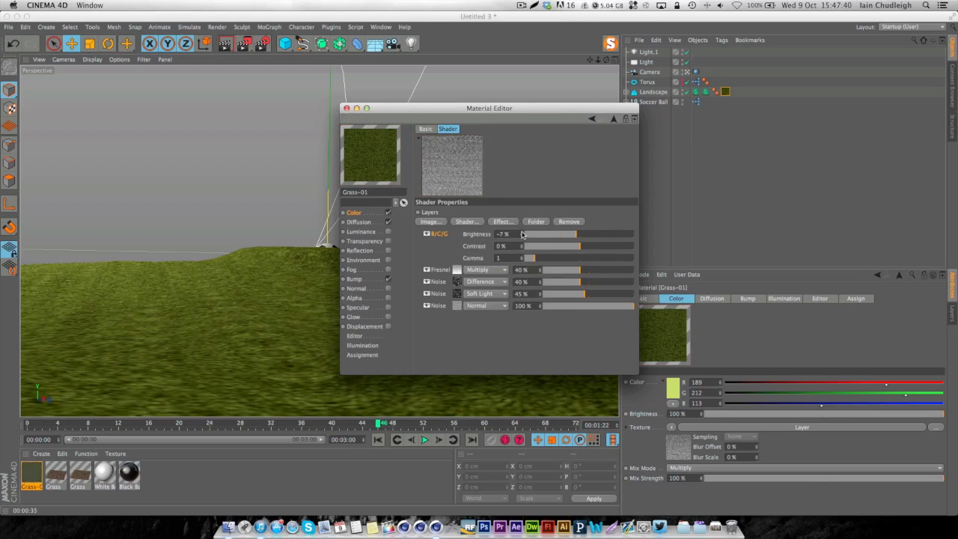
# Darken the Grass-01 base color to RGB 102, 113, 64 and close the material editor.
pyautogui.click(376, 216)
pyautogui.click(464, 149)
pyautogui.click(426, 139)
pyautogui.moveTo(426, 138); pyautogui.dragTo(434, 153)
pyautogui.click(480, 190)
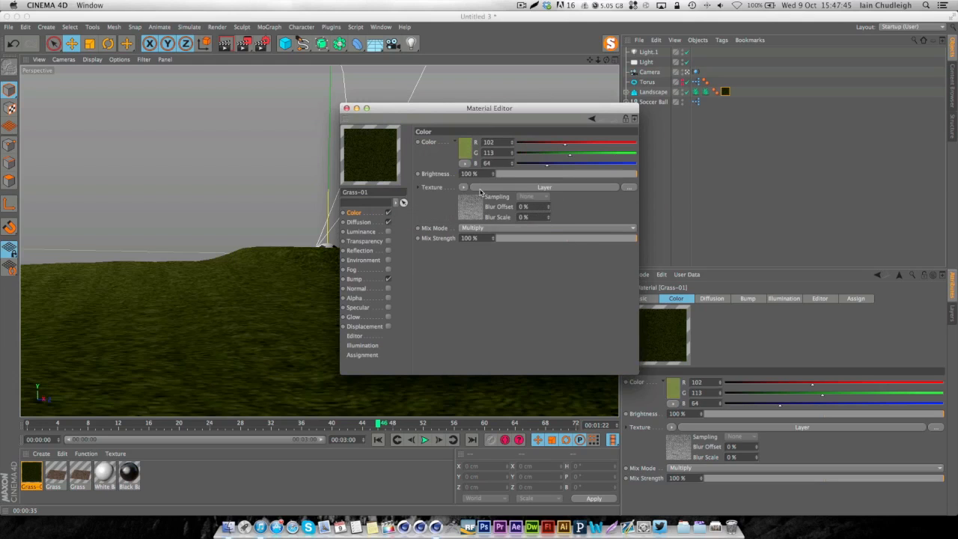
pyautogui.click(346, 107)
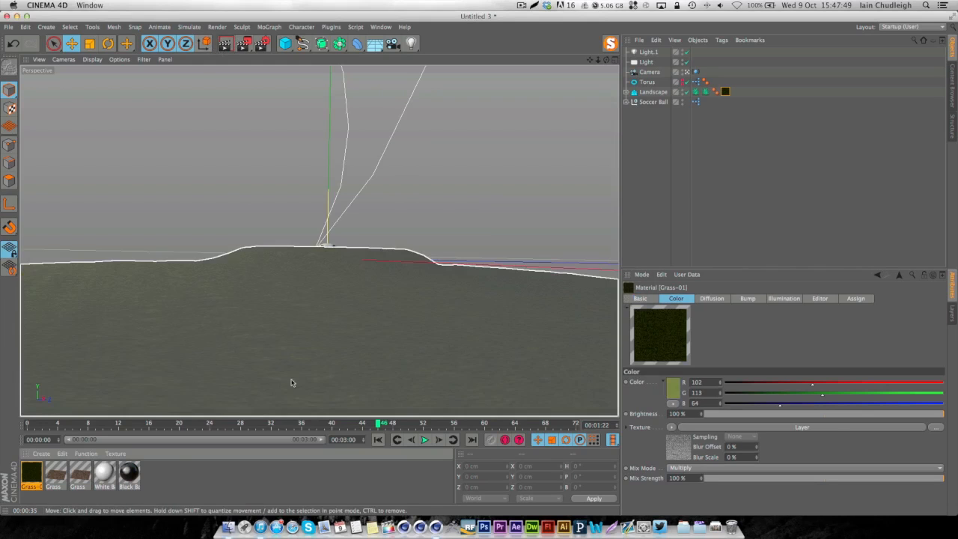
# Raise the Torus to about Y -31.7 cm at frame 48, replay the ball's fall, and render frame 47 in the viewport.
pyautogui.moveTo(323, 424); pyautogui.dragTo(401, 440)
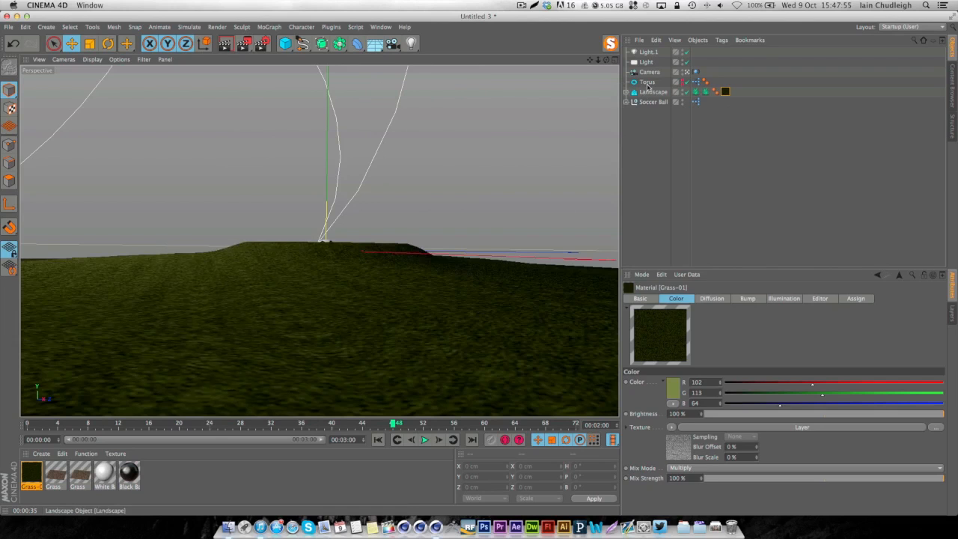
pyautogui.click(647, 83)
pyautogui.moveTo(330, 193); pyautogui.dragTo(327, 202)
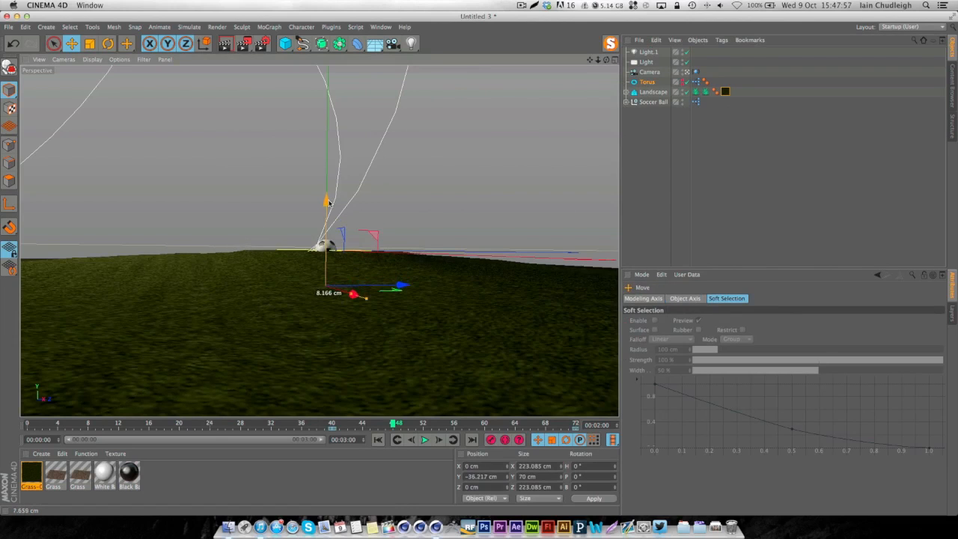
pyautogui.click(222, 424)
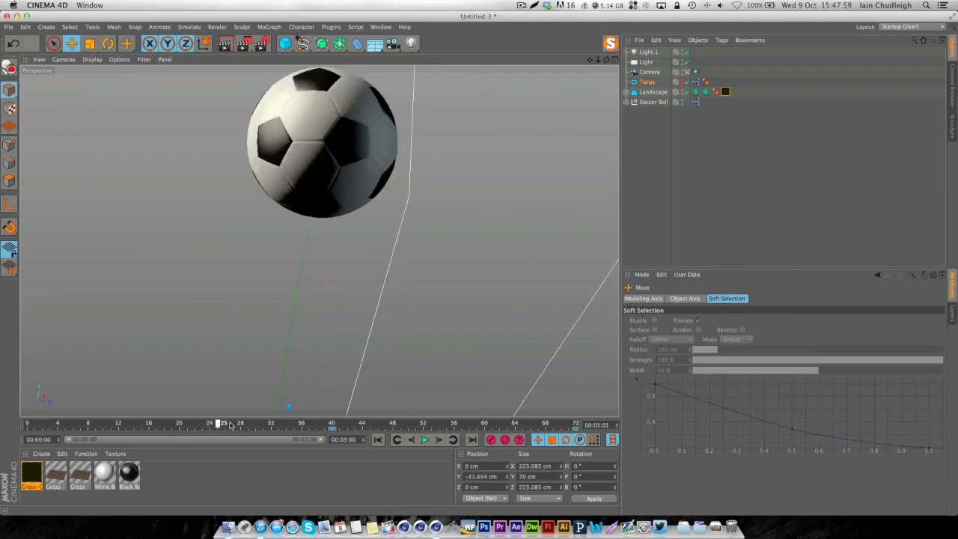
pyautogui.moveTo(230, 425)
pyautogui.mouseDown()
pyautogui.moveTo(527, 422)
pyautogui.moveTo(386, 427)
pyautogui.moveTo(386, 436)
pyautogui.mouseUp()
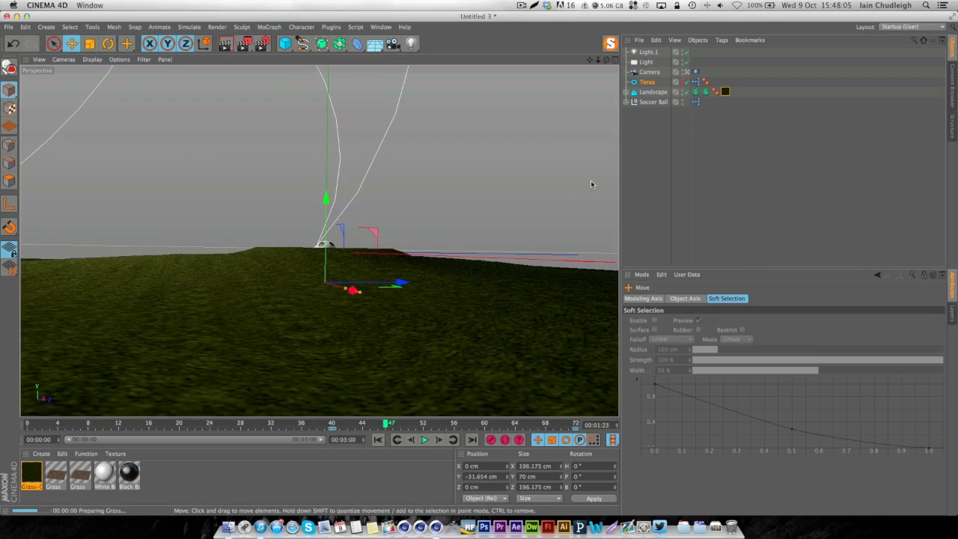
pyautogui.click(520, 6)
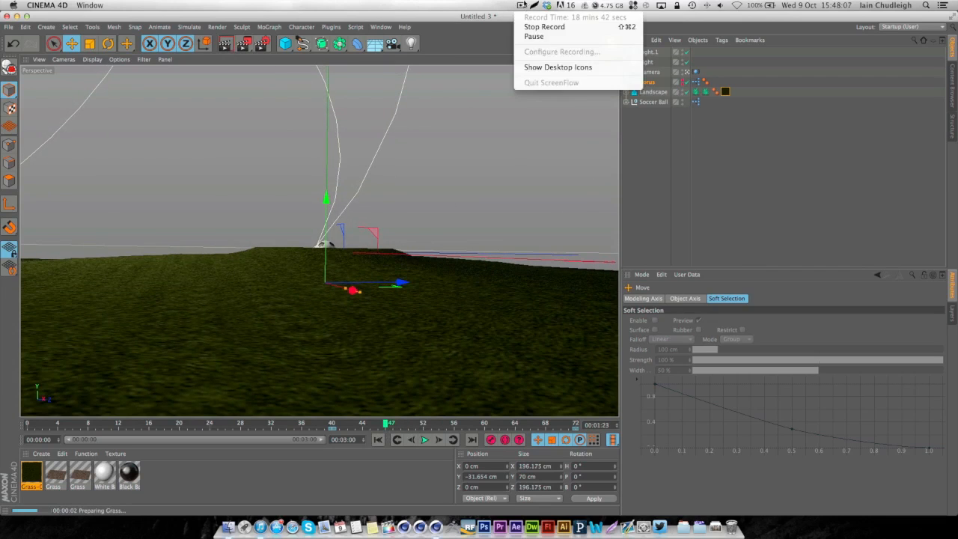
pyautogui.click(538, 36)
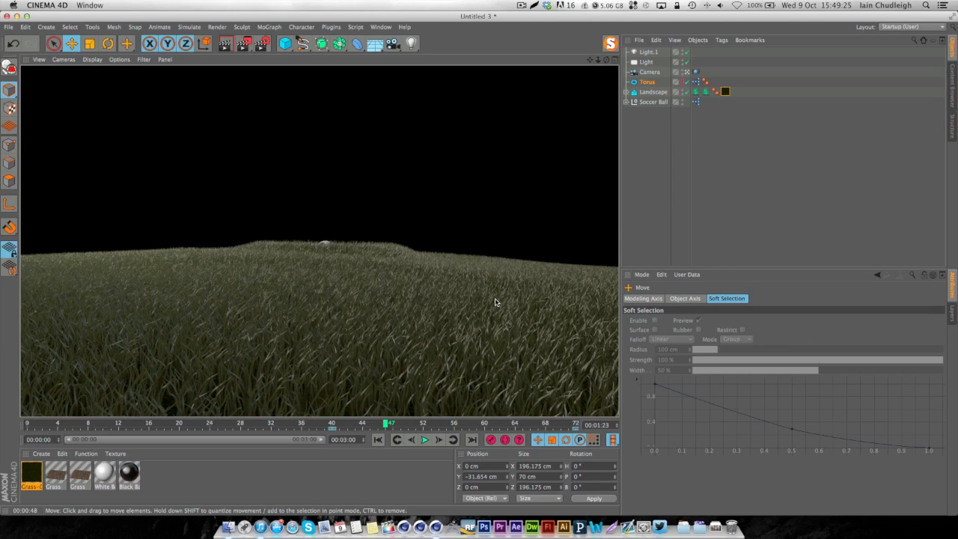
# Preview the ripple up to frame 56 and set the Hair Render anti-aliasing quality to Medium in the render settings.
pyautogui.moveTo(347, 424); pyautogui.dragTo(454, 458)
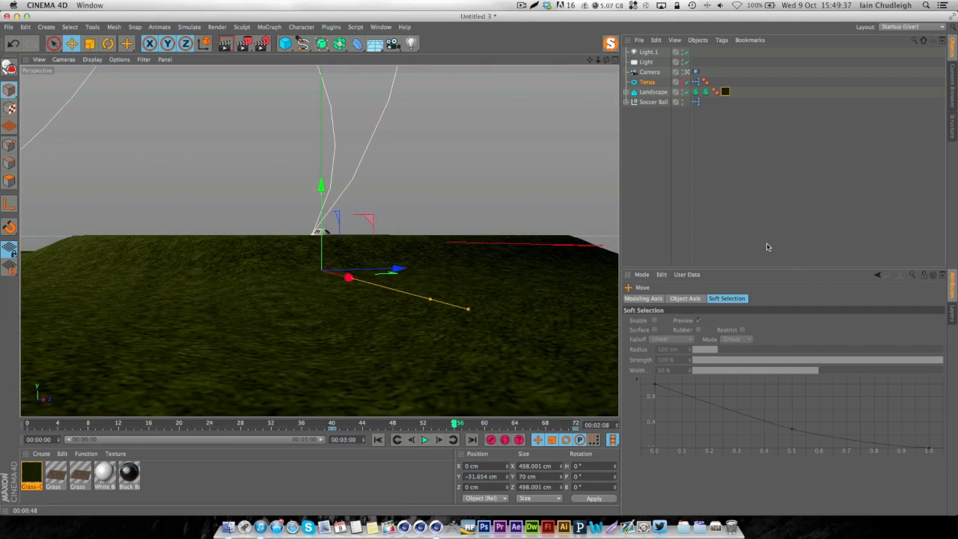
pyautogui.click(262, 43)
pyautogui.moveTo(621, 90); pyautogui.dragTo(359, 47)
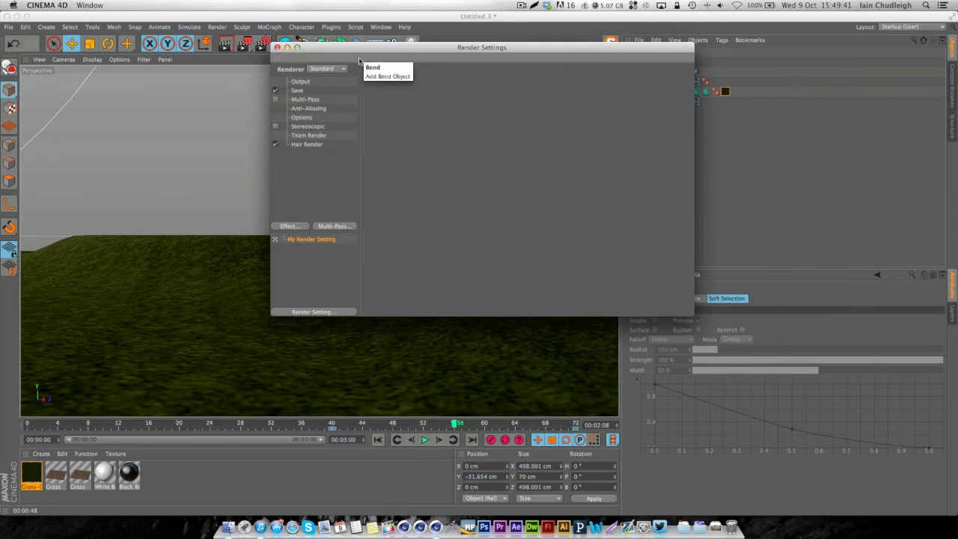
pyautogui.click(307, 144)
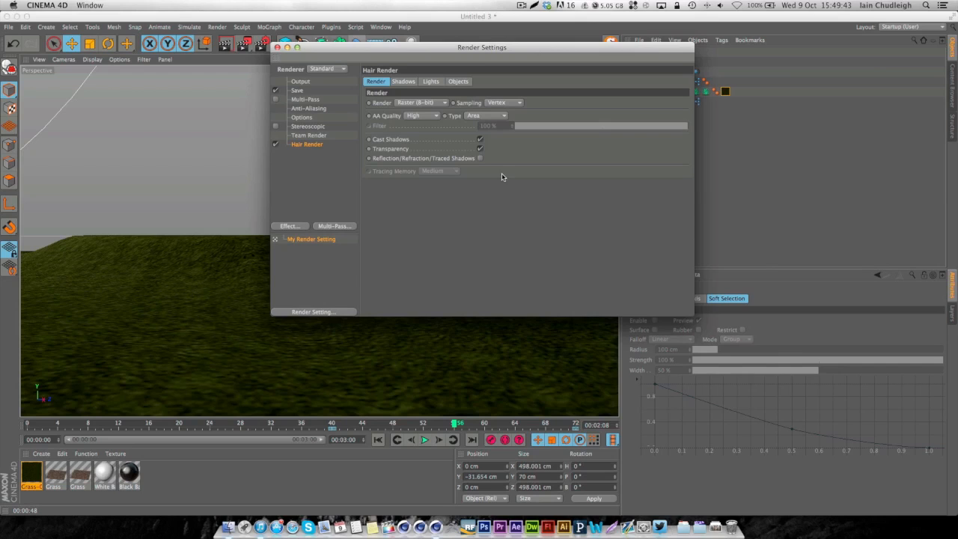
pyautogui.click(421, 115)
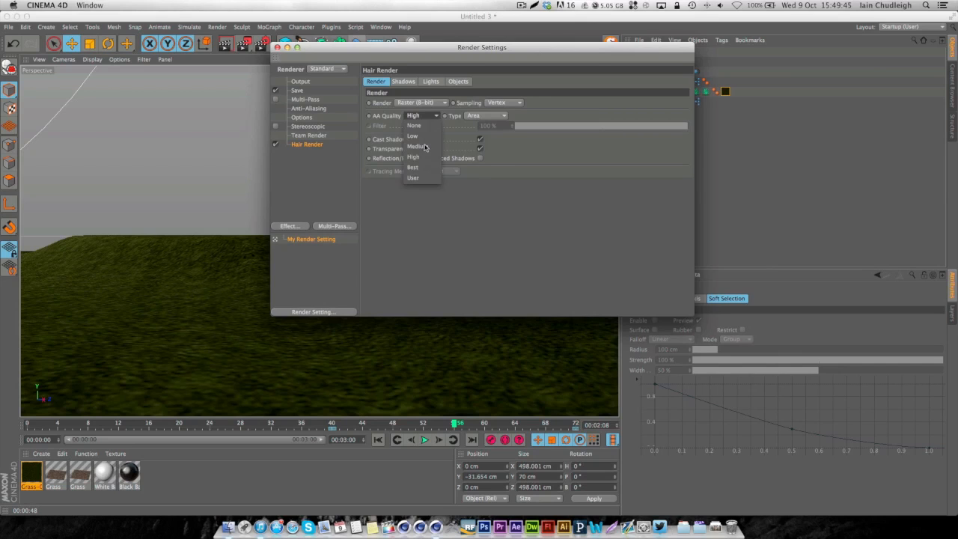
pyautogui.click(423, 146)
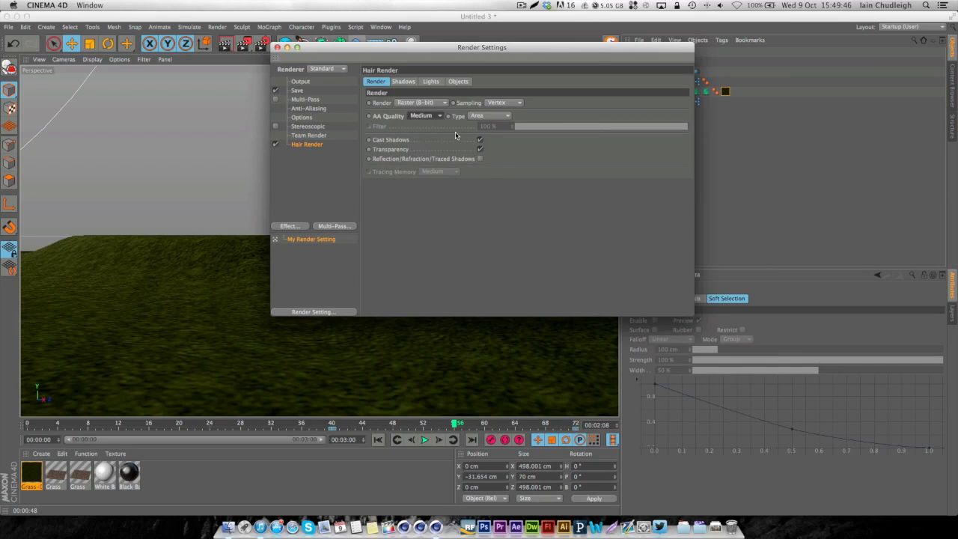
# Set the Hair Render mode to Raster (Post) and its multi-pass depth to Separate.
pyautogui.click(409, 103)
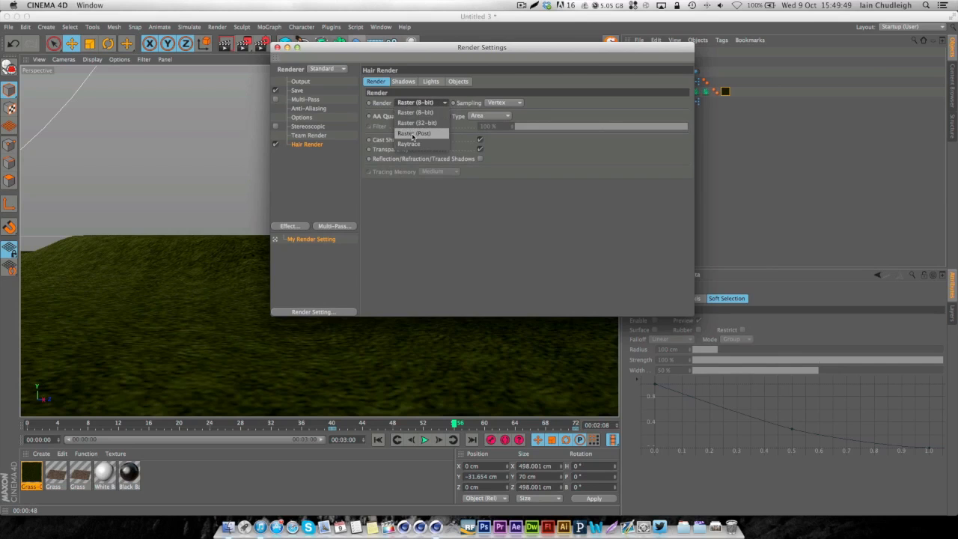
pyautogui.click(412, 134)
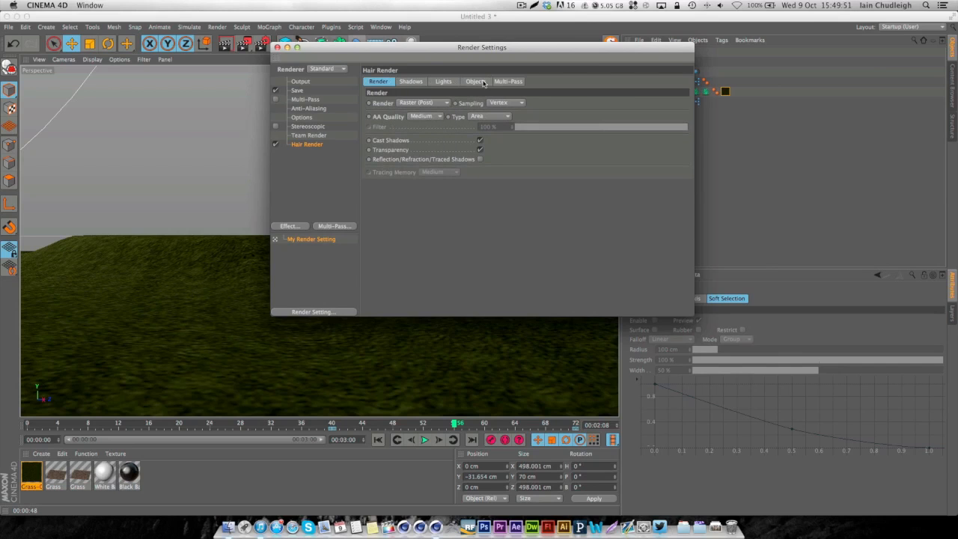
pyautogui.click(507, 81)
pyautogui.click(439, 112)
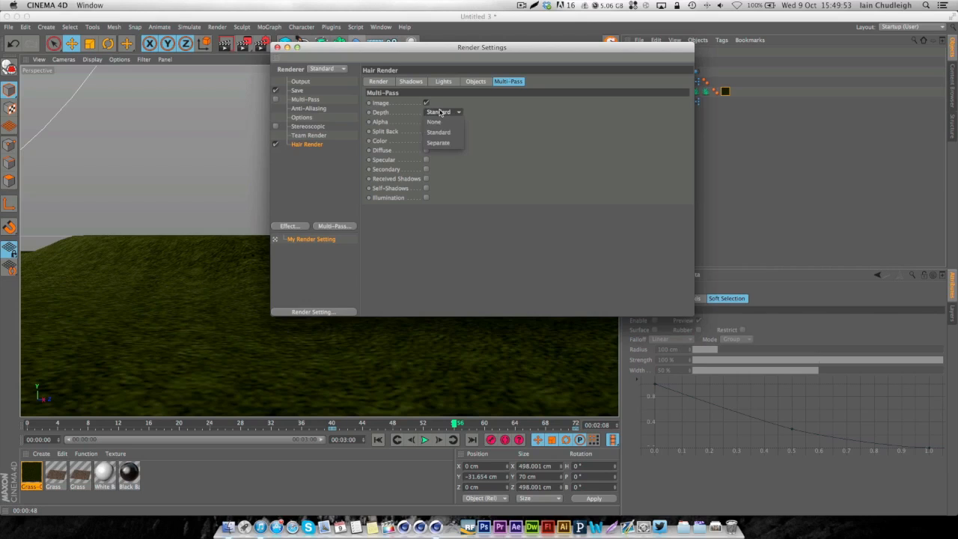
pyautogui.click(438, 142)
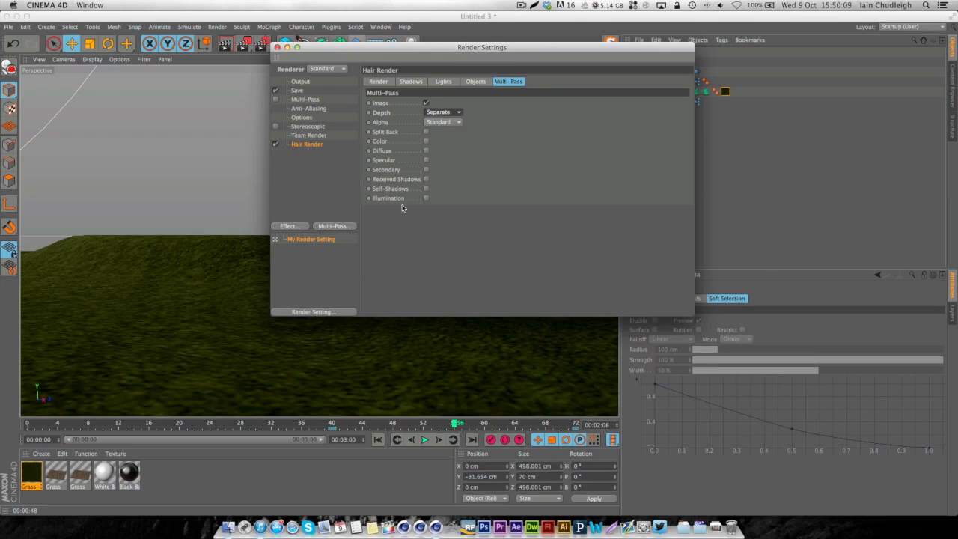
# Enable Multi-Pass rendering and add Atmosphere, Depth and Post Effects passes.
pyautogui.click(276, 98)
pyautogui.click(295, 99)
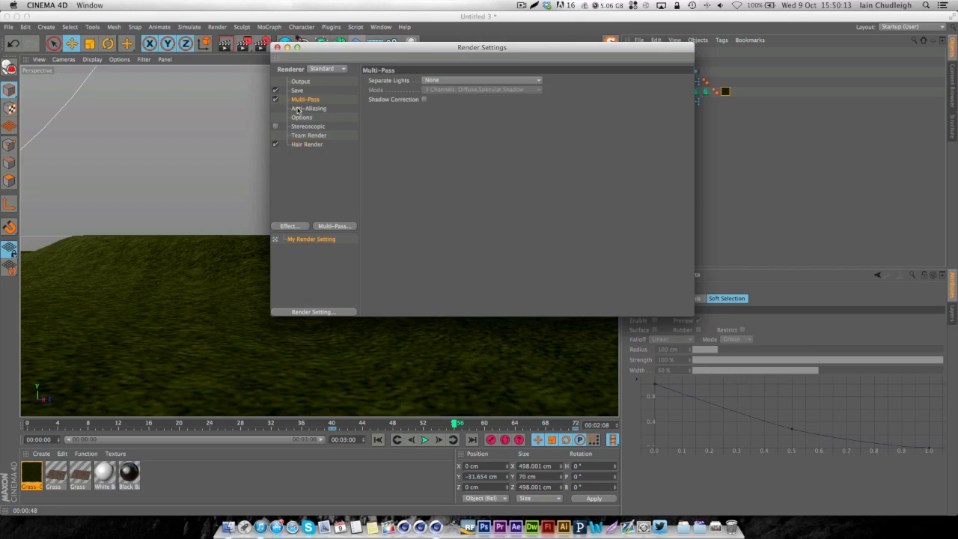
pyautogui.rightClick(300, 93)
pyautogui.click(293, 100)
pyautogui.rightClick(300, 100)
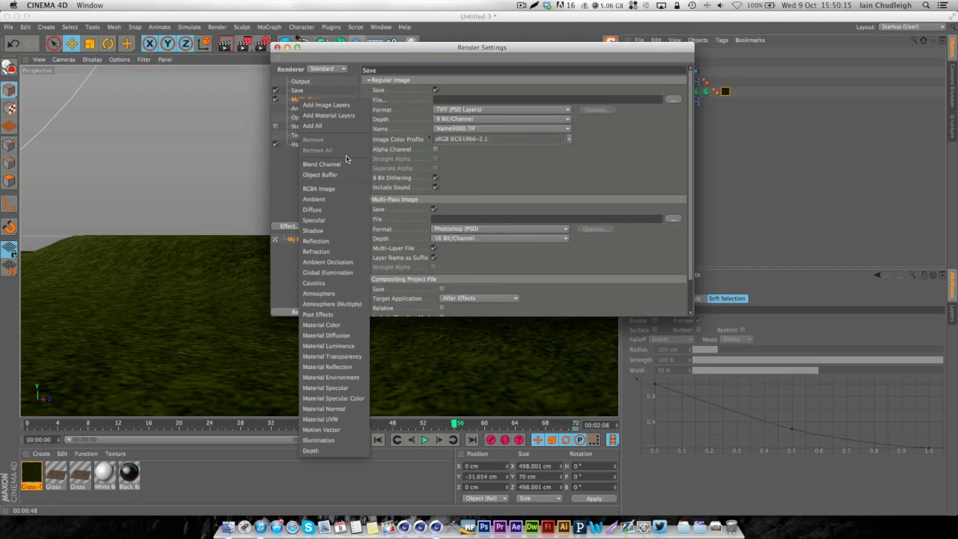
pyautogui.click(329, 294)
pyautogui.rightClick(309, 99)
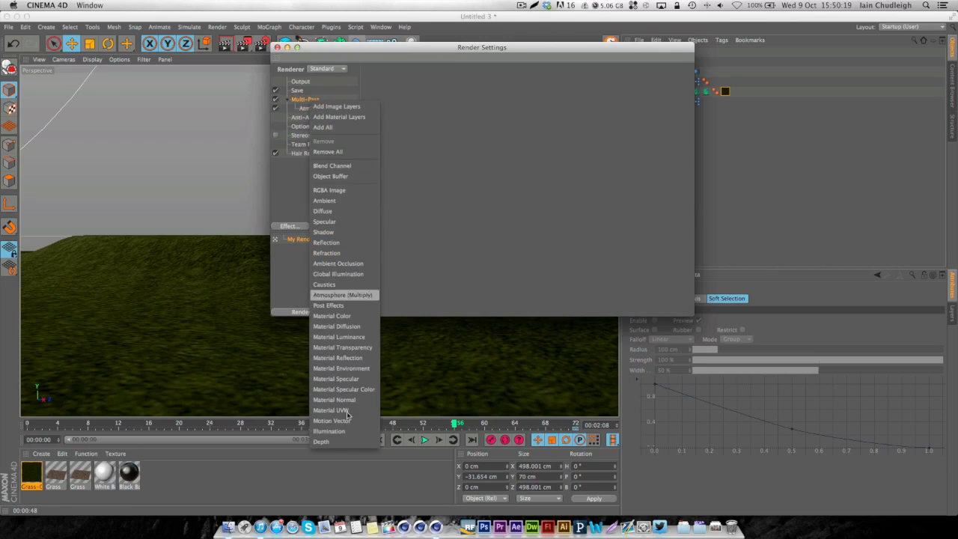
pyautogui.click(329, 446)
pyautogui.rightClick(309, 100)
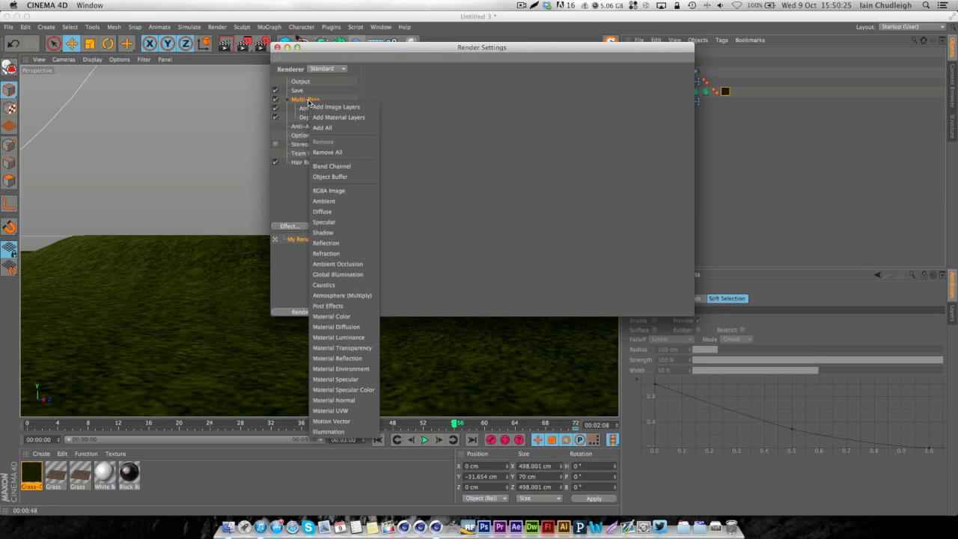
pyautogui.click(357, 306)
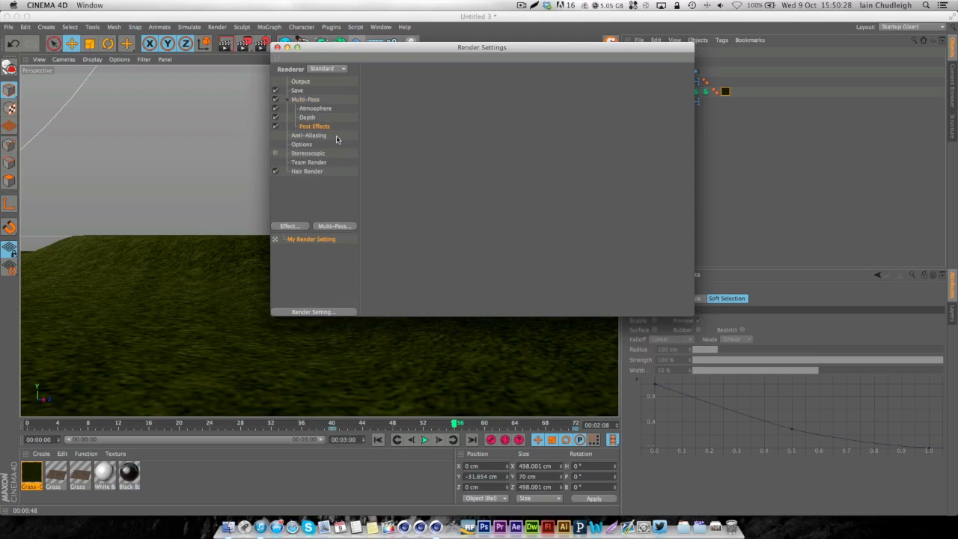
# Review the output settings, then enable the alpha channel and 32 Bit/Channel depth for the saved regular image.
pyautogui.click(303, 100)
pyautogui.click(297, 90)
pyautogui.click(301, 82)
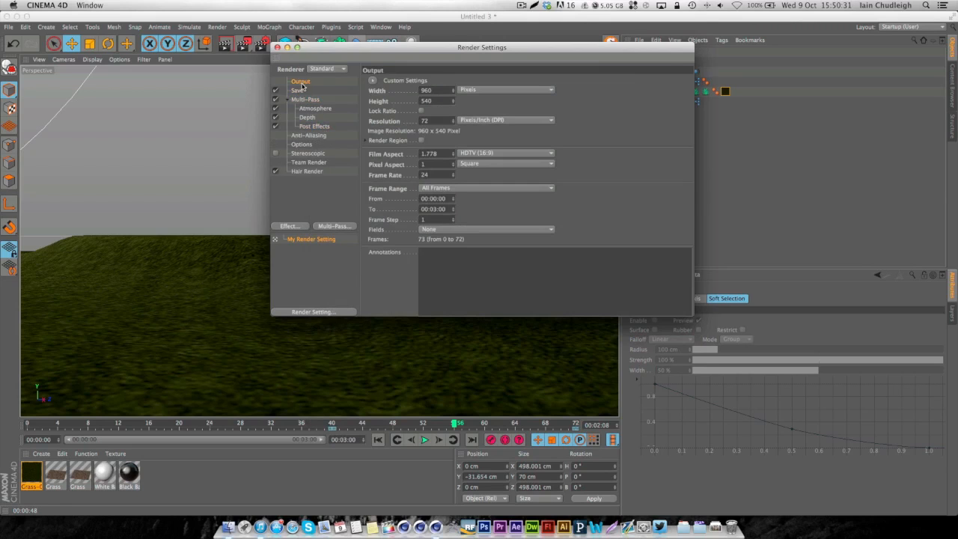
pyautogui.click(296, 90)
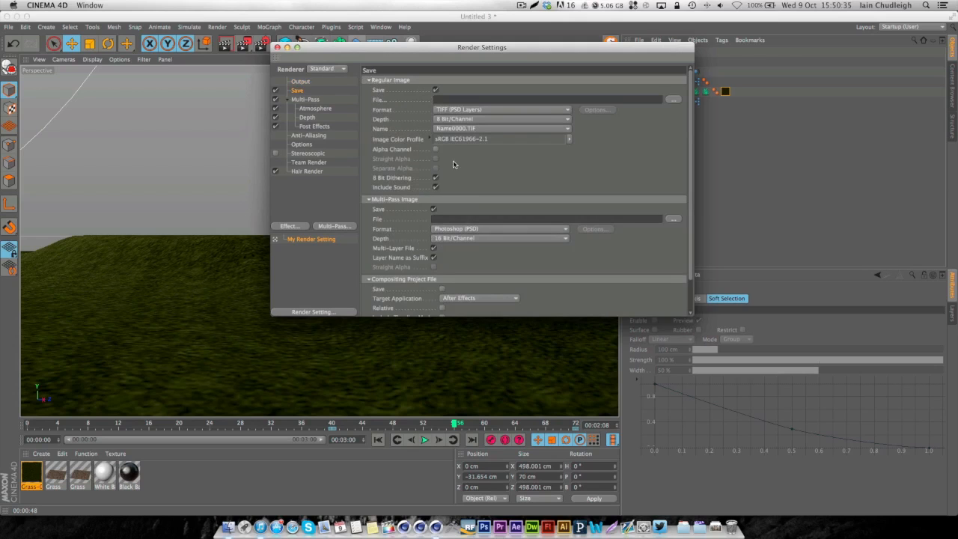
pyautogui.click(435, 149)
pyautogui.click(481, 120)
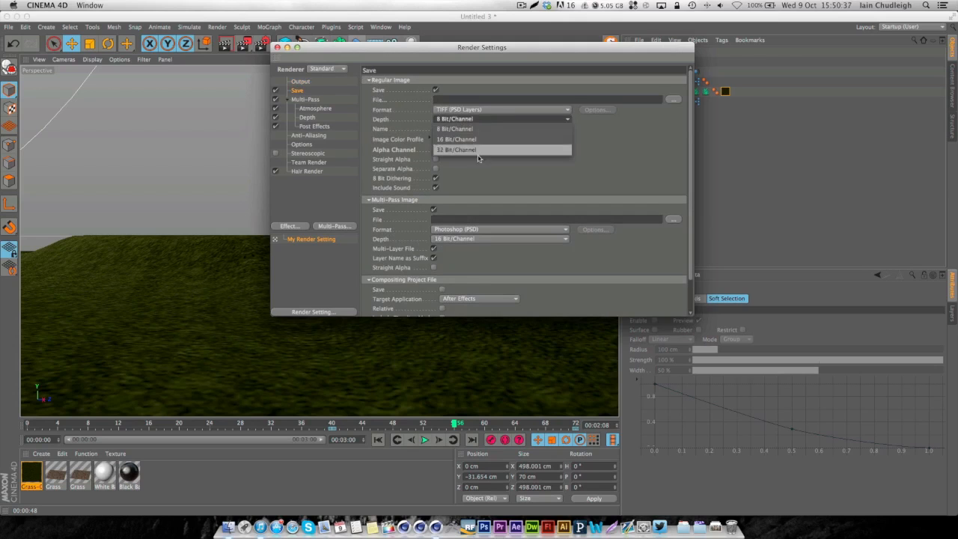
pyautogui.click(474, 154)
# Create a Render2 folder inside ground_tut and set the regular image to save there as Render.
pyautogui.click(675, 100)
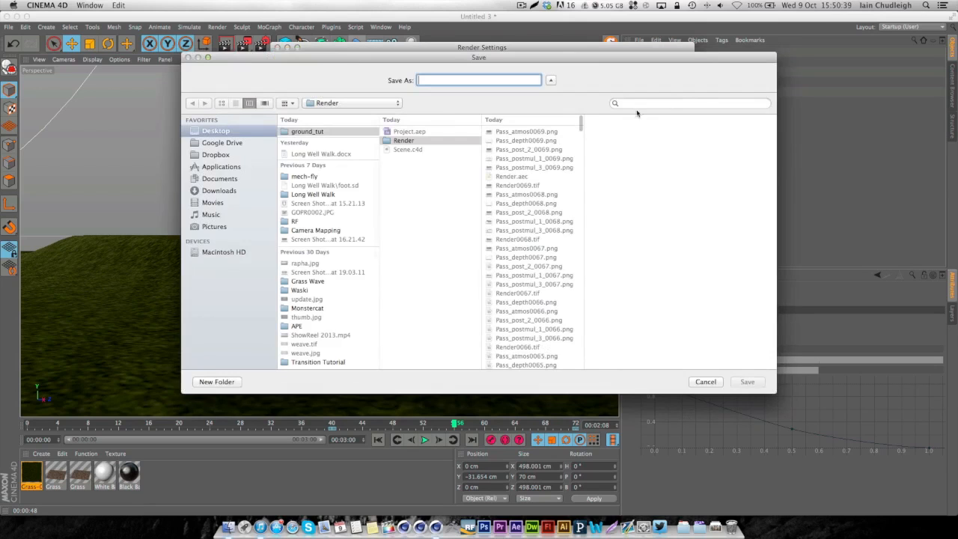
pyautogui.click(396, 193)
pyautogui.click(238, 382)
pyautogui.write('Render2')
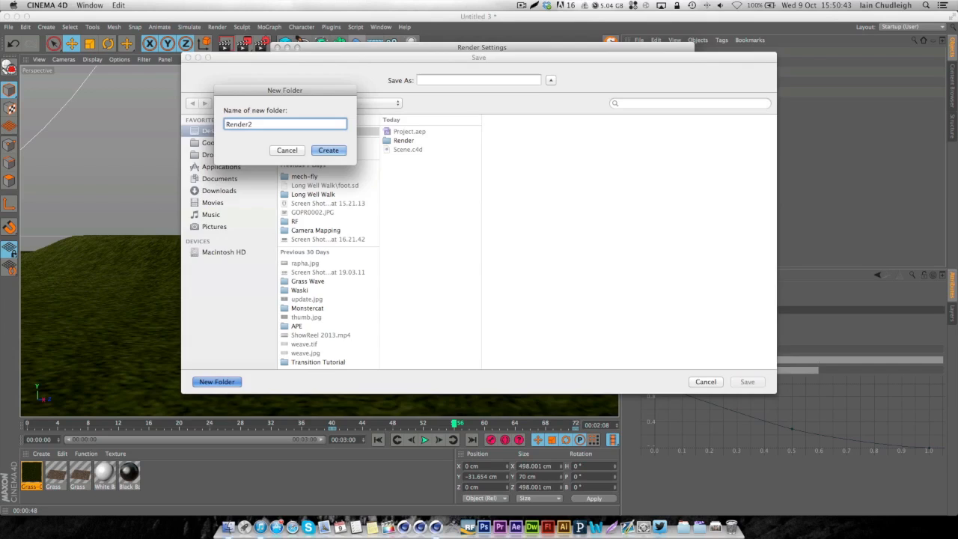
pyautogui.press('Return')
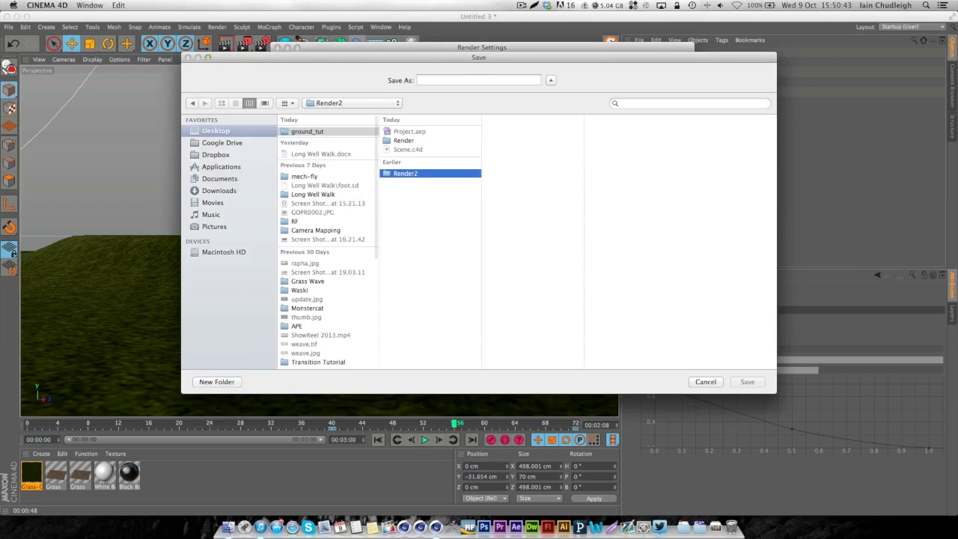
pyautogui.write('Render')
pyautogui.press('Return')
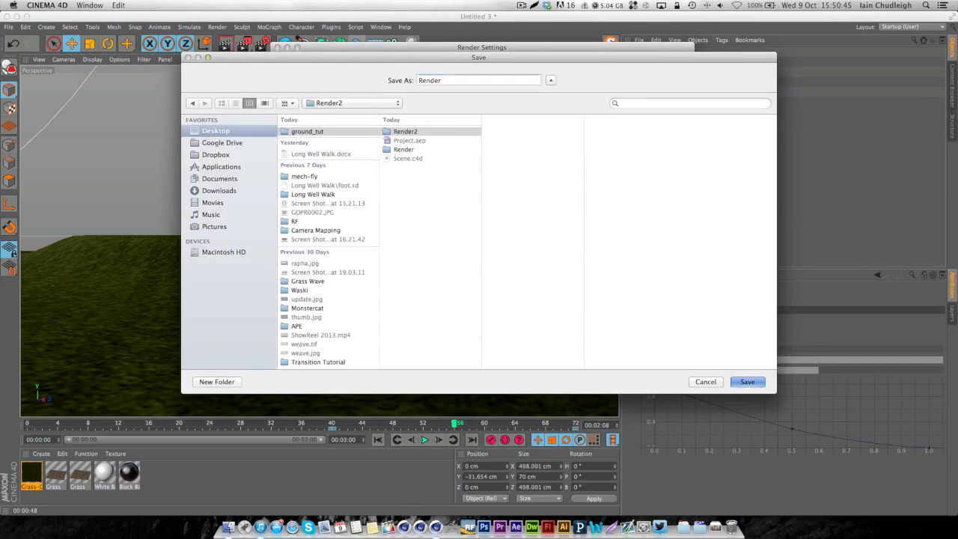
# Set the multi-pass image format to PNG and its save file to Passes in the Render2 folder.
pyautogui.scroll(-2, 502, 133)
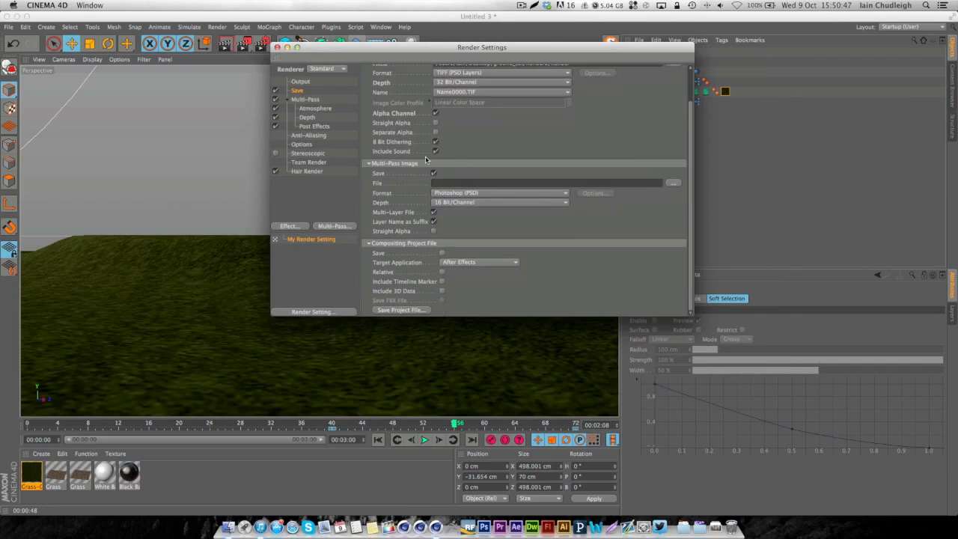
pyautogui.click(441, 195)
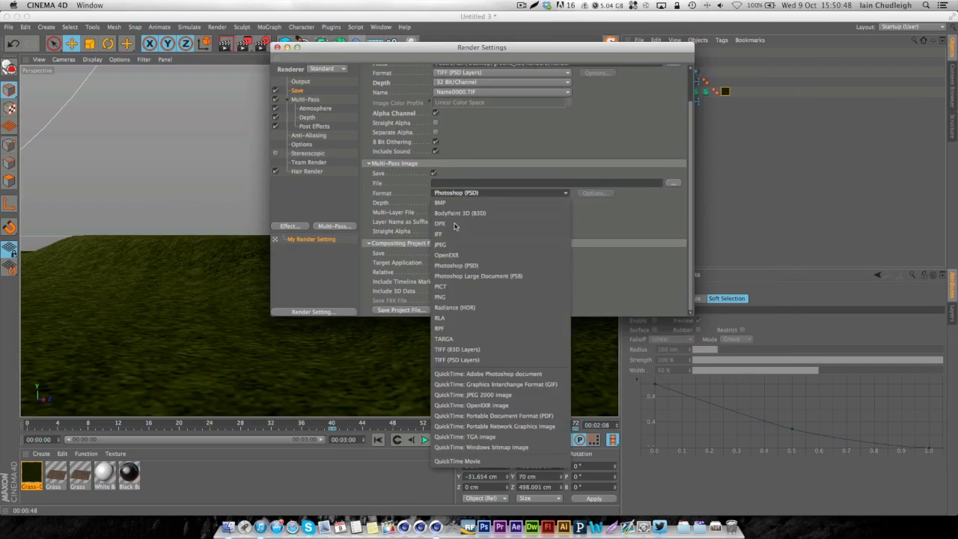
pyautogui.click(454, 297)
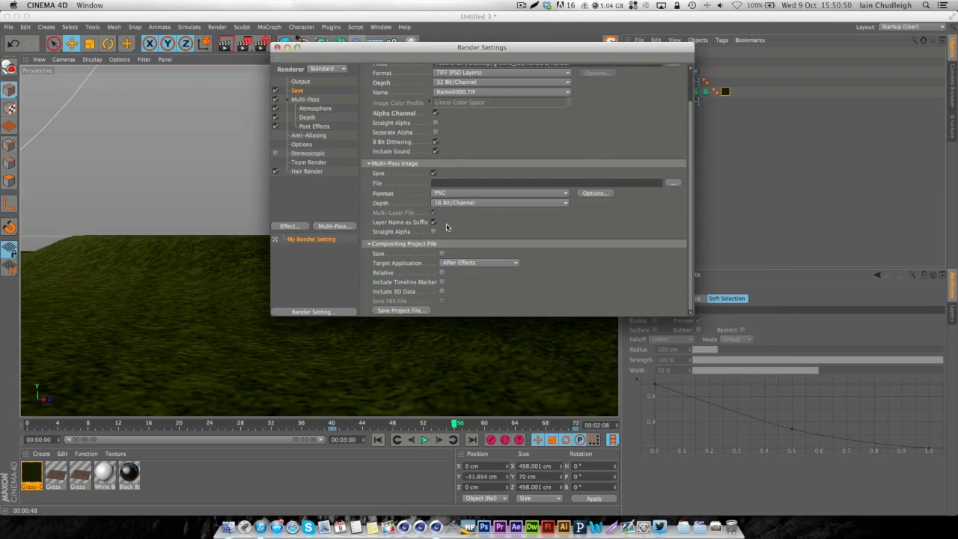
pyautogui.click(560, 202)
pyautogui.click(618, 214)
pyautogui.click(674, 183)
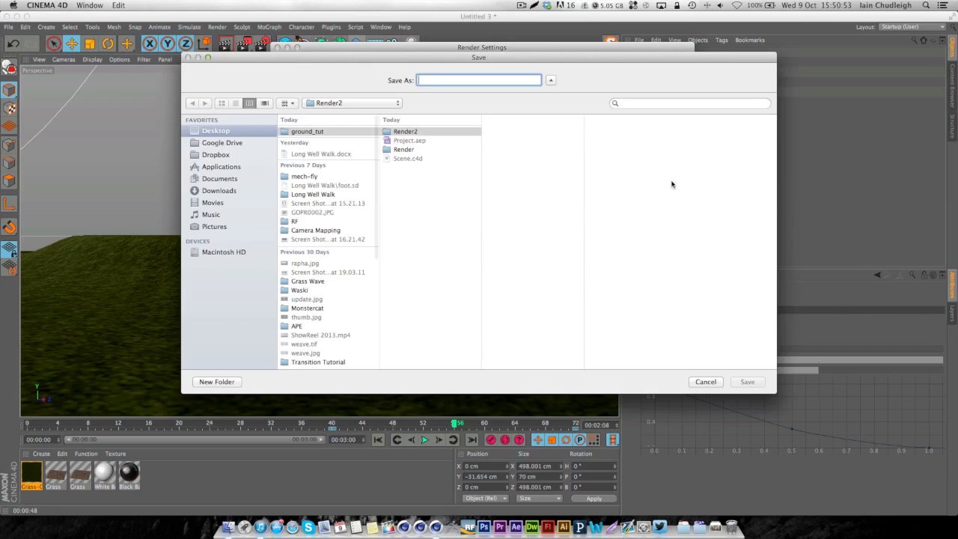
pyautogui.click(404, 132)
pyautogui.click(434, 82)
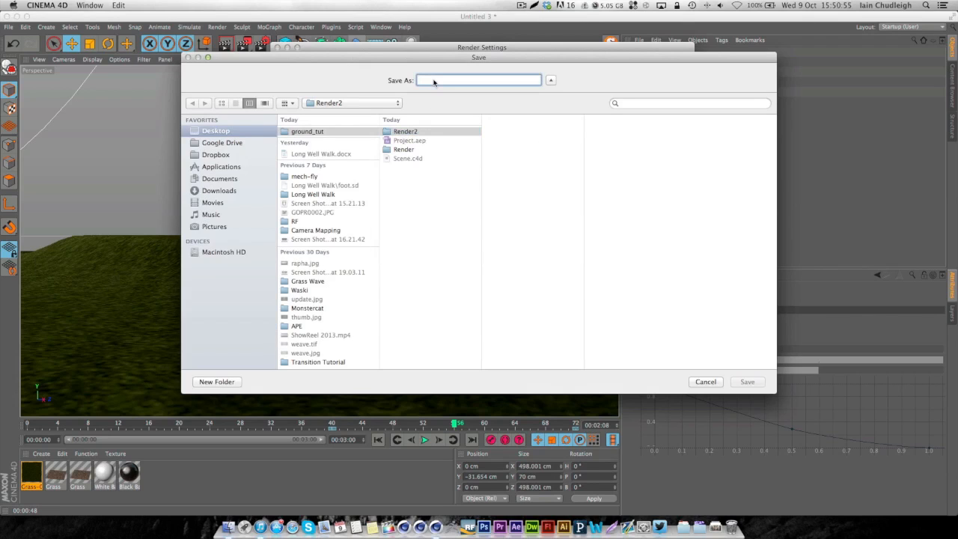
pyautogui.write('Passes')
pyautogui.press('Return')
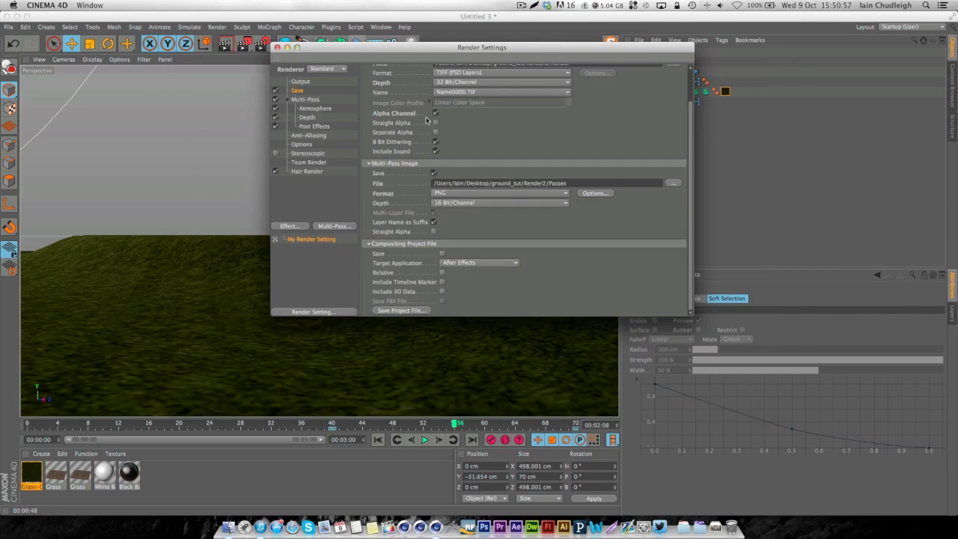
# Enable saving an After Effects compositing project file with relative paths, timeline markers and 3D data.
pyautogui.click(441, 252)
pyautogui.click(448, 273)
pyautogui.click(449, 282)
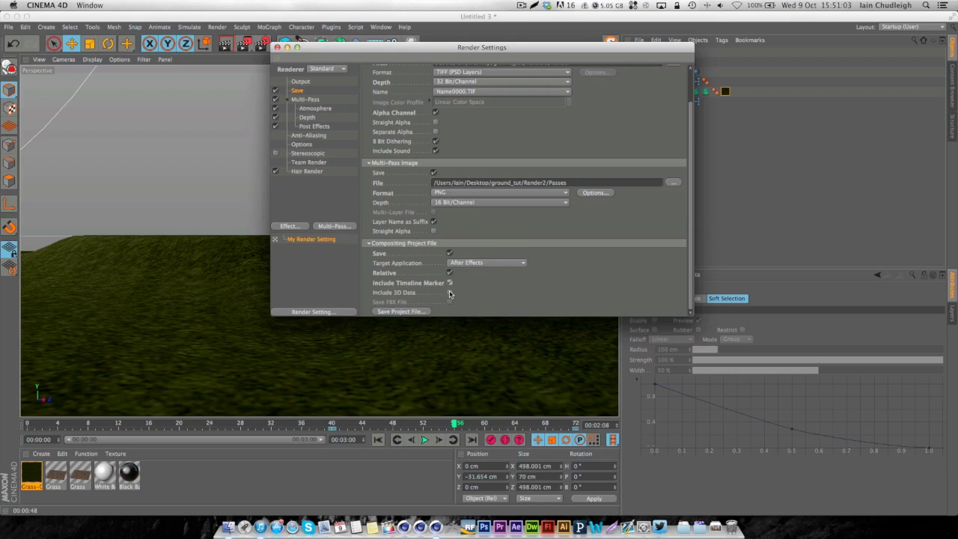
pyautogui.click(450, 293)
pyautogui.scroll(3, 552, 276)
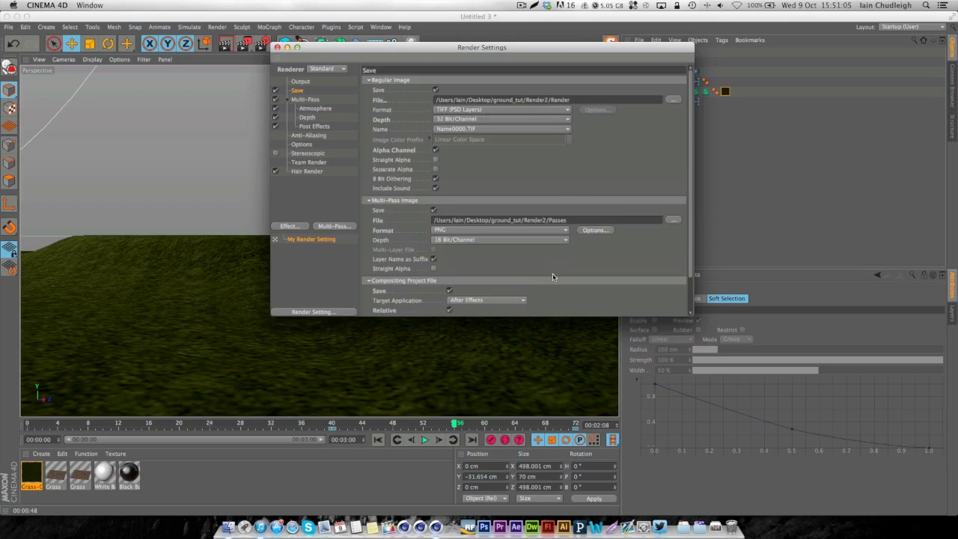
# Close the render settings and save the project as Scene2.c4d in the ground_tut folder.
pyautogui.press('super+w')
pyautogui.press('super+s')
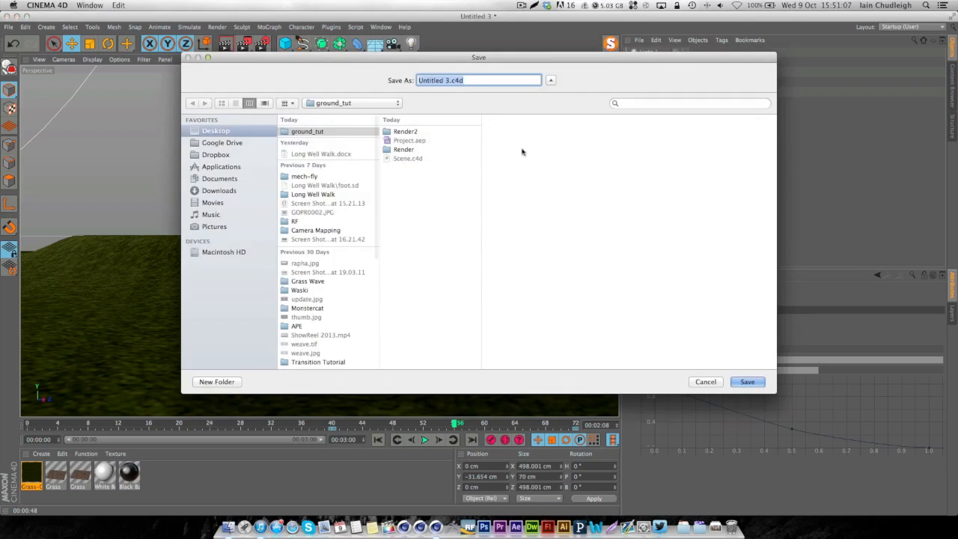
pyautogui.click(414, 157)
pyautogui.click(440, 81)
pyautogui.write('2')
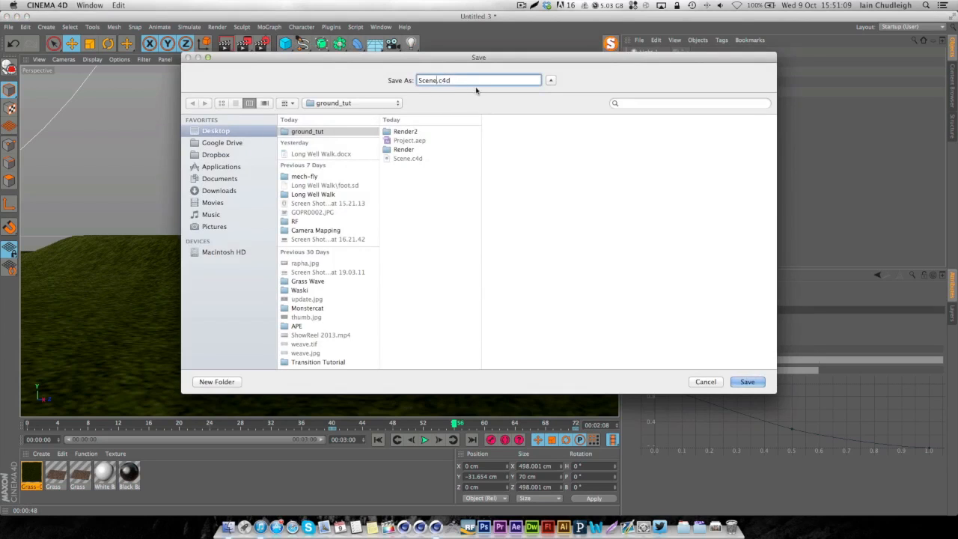
pyautogui.press('Return')
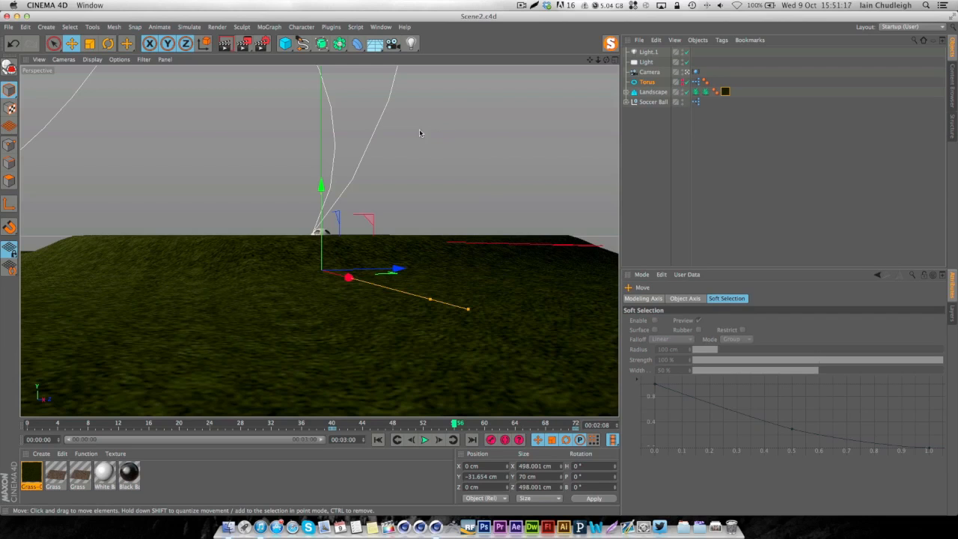
# Render the full animation to the Picture Viewer.
pyautogui.click(242, 43)
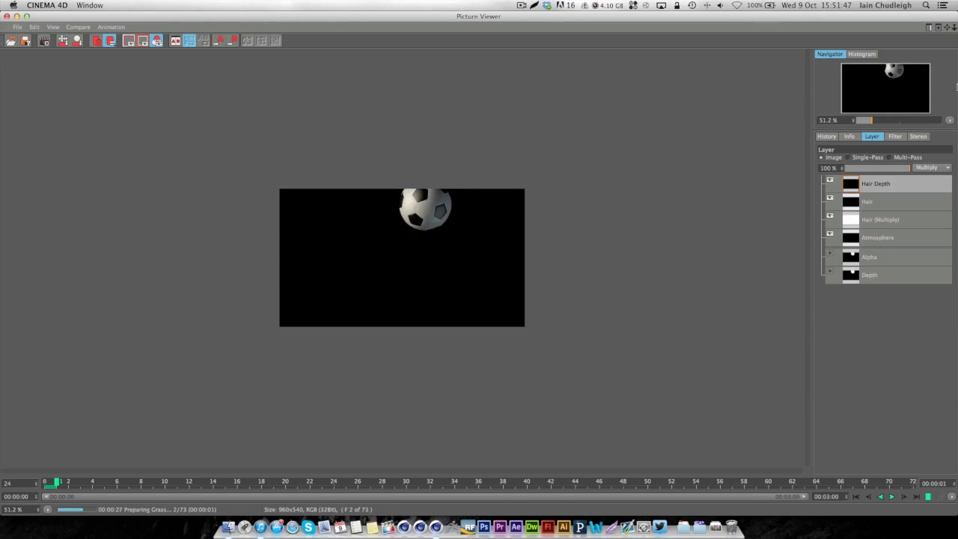
pyautogui.click(518, 5)
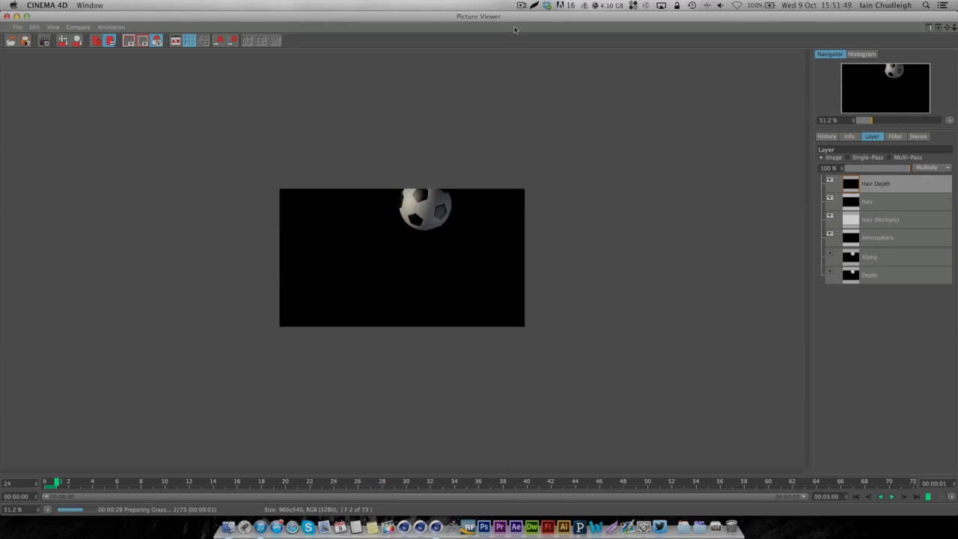